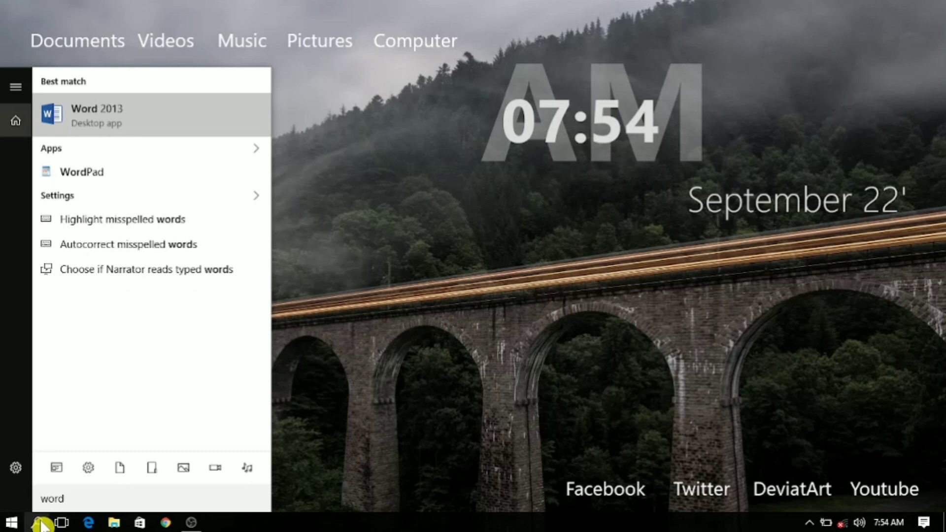
Launch Word 2013 from the system search and create a blank document.
key("Return")
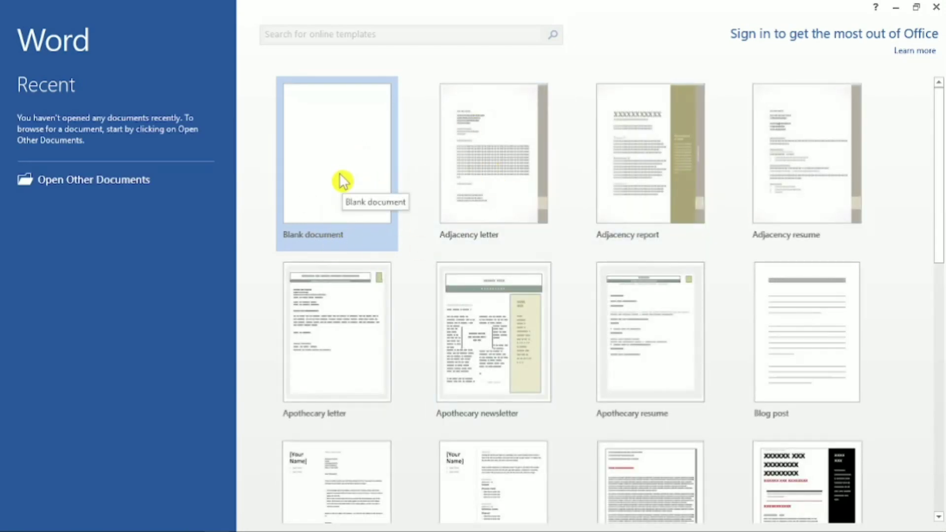
left_click(338, 162)
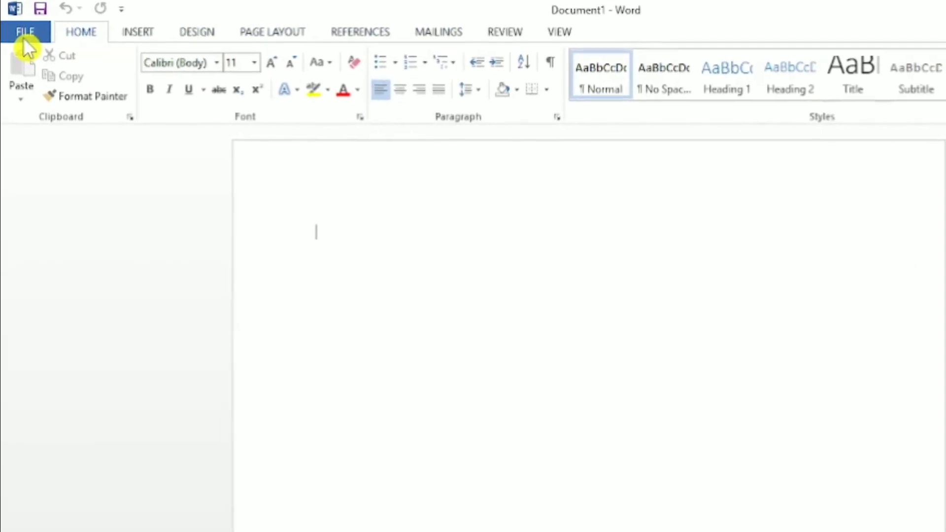
left_click(156, 37)
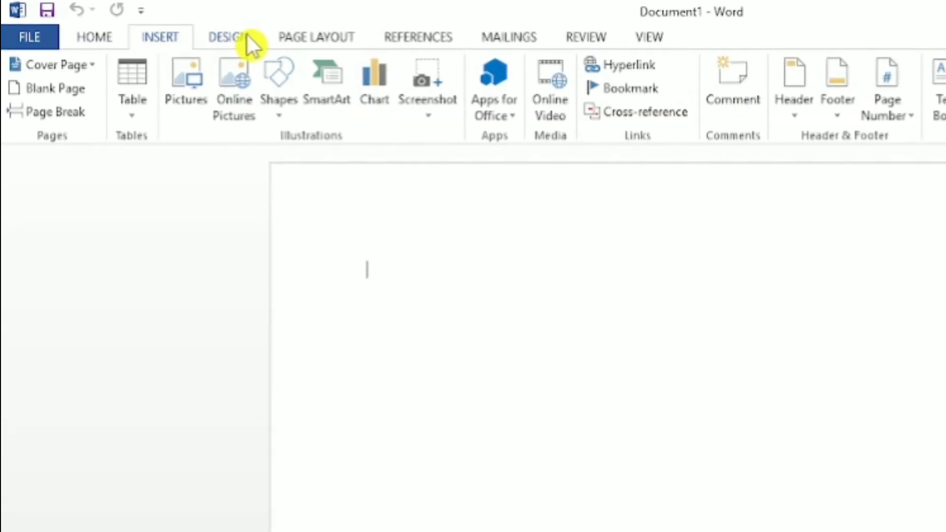
left_click(242, 36)
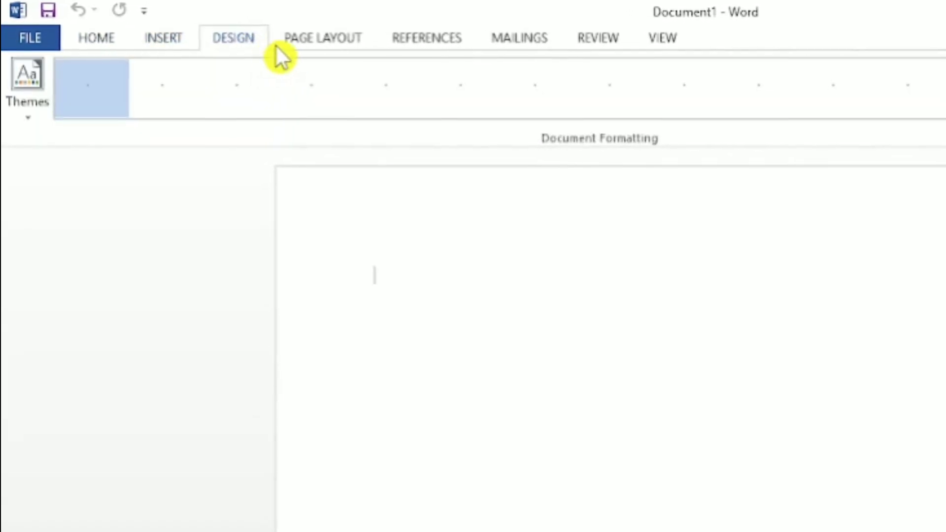
left_click(351, 42)
left_click(465, 43)
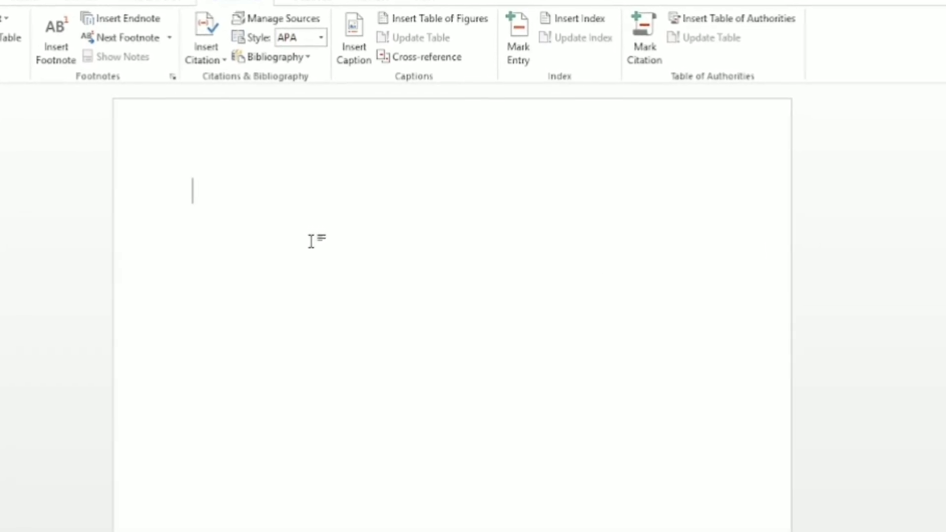
type("Page")
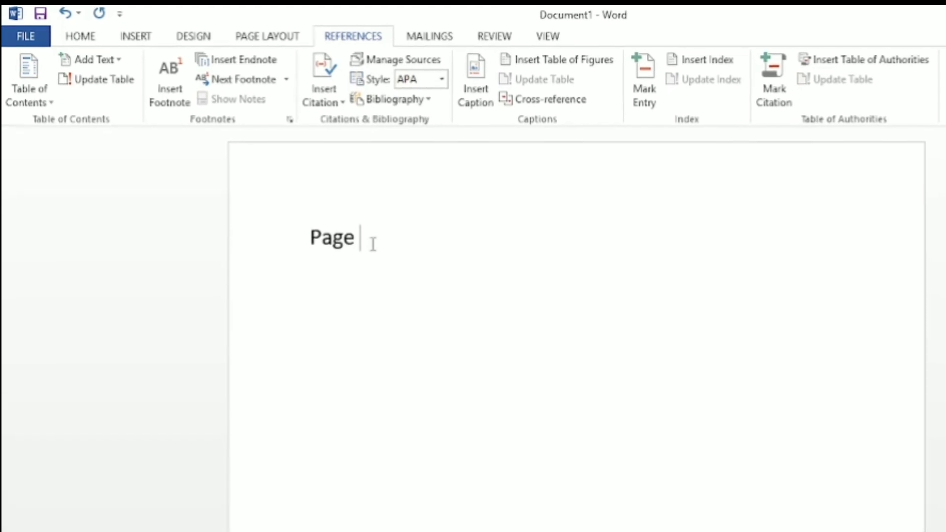
left_click_drag(315, 207, 261, 211)
key("Delete")
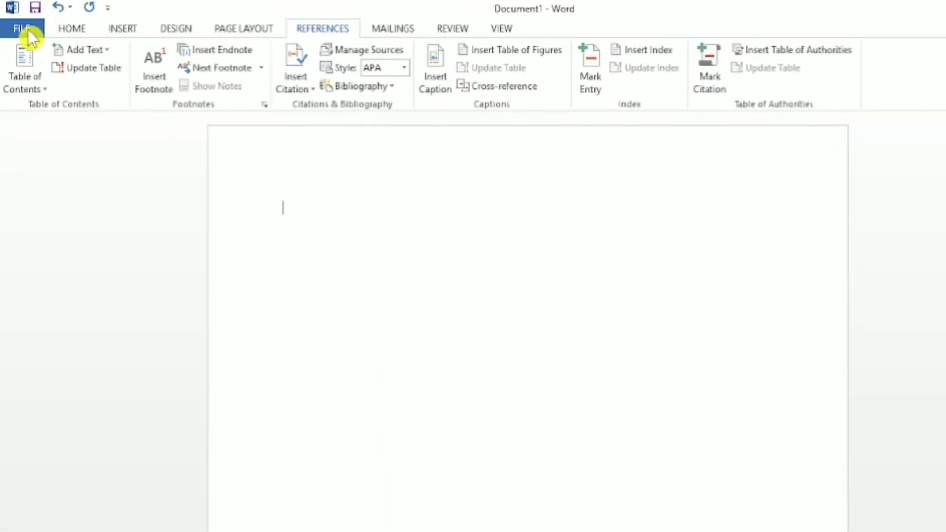
left_click(29, 31)
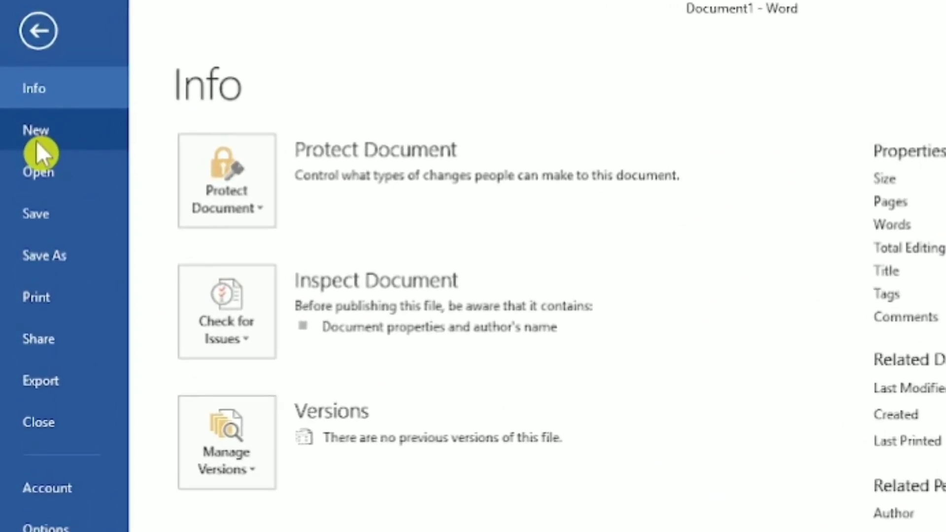
left_click(42, 33)
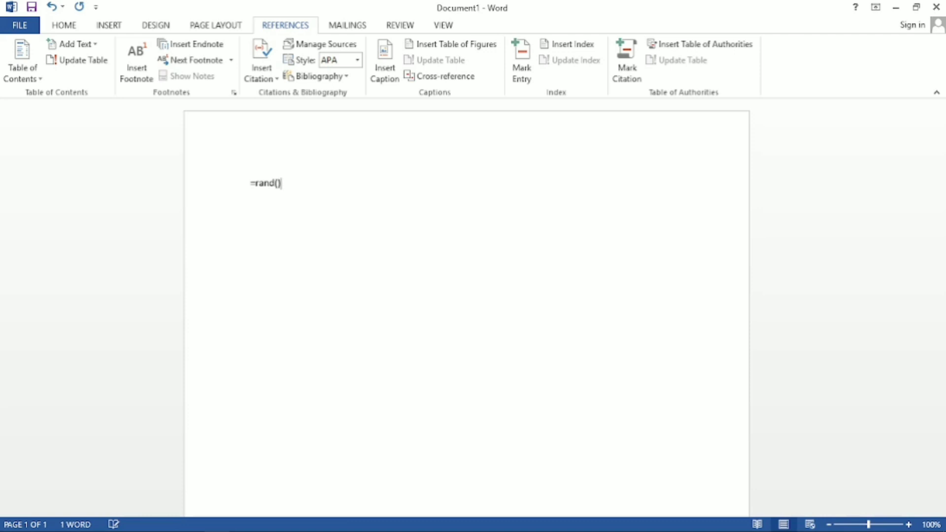
Fill the blank page with sample paragraphs using the =rand() function.
type("=rand()")
key("Return")
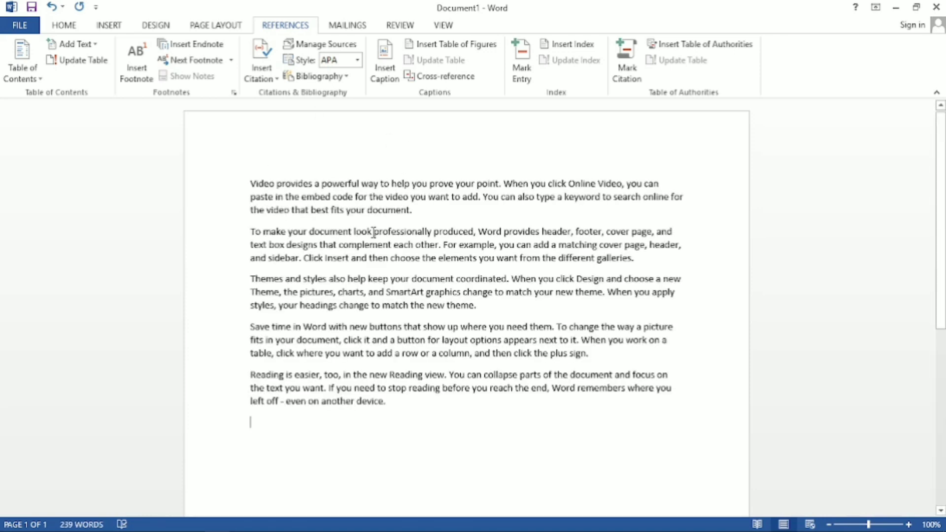
Create another new document from the Blank document template.
left_click(26, 27)
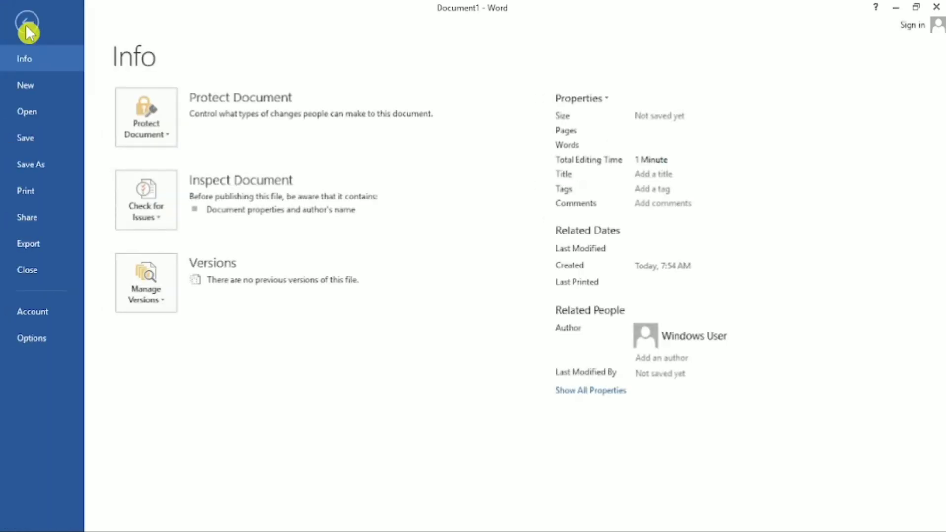
left_click(35, 89)
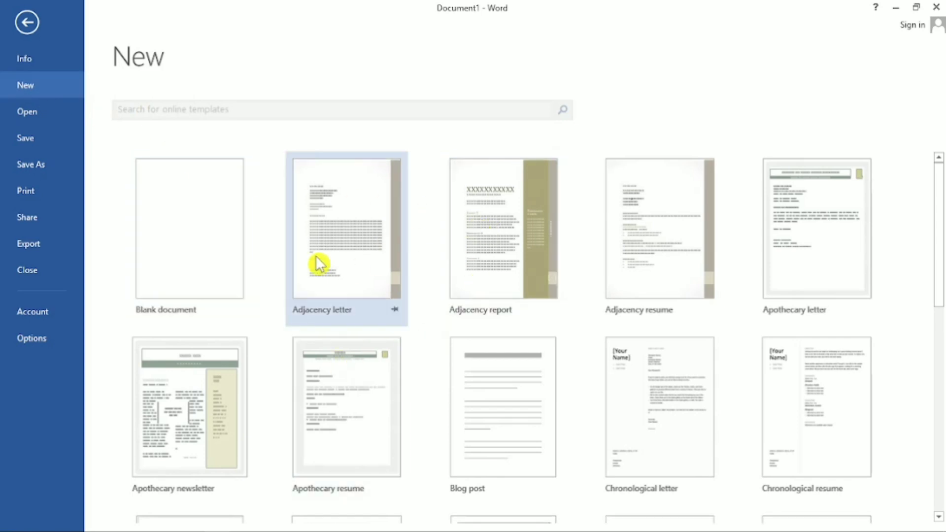
left_click(193, 238)
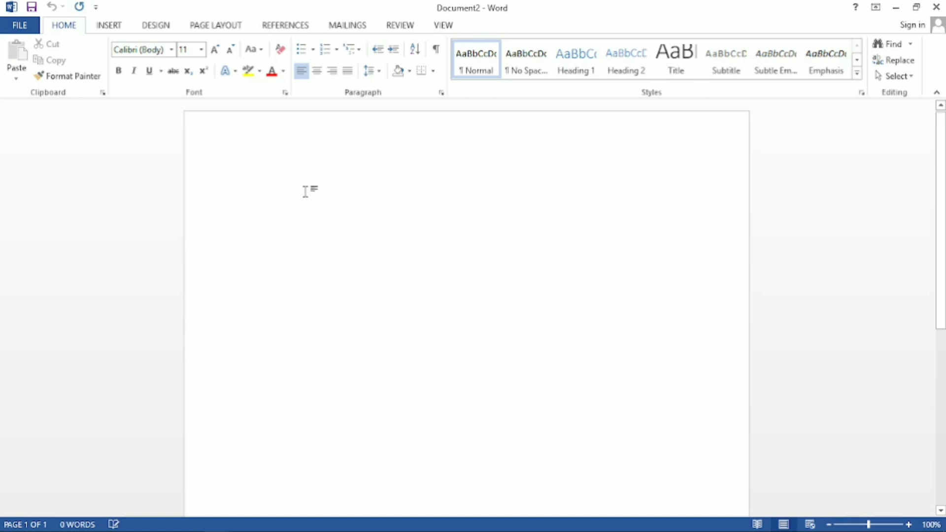
Browse the computer's Documents, Downloads and Pictures folders for a Word file to open, and return to the blank document without opening one.
left_click(29, 29)
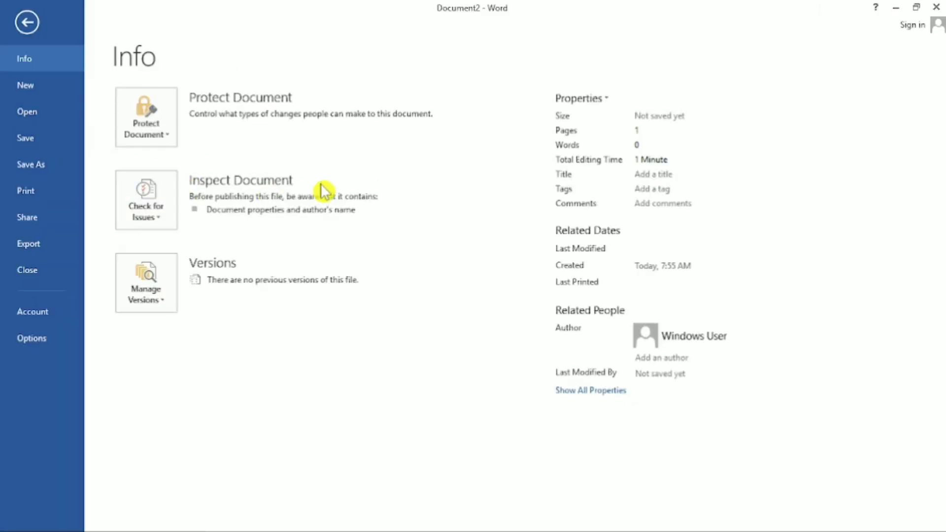
mouse_move(385, 212)
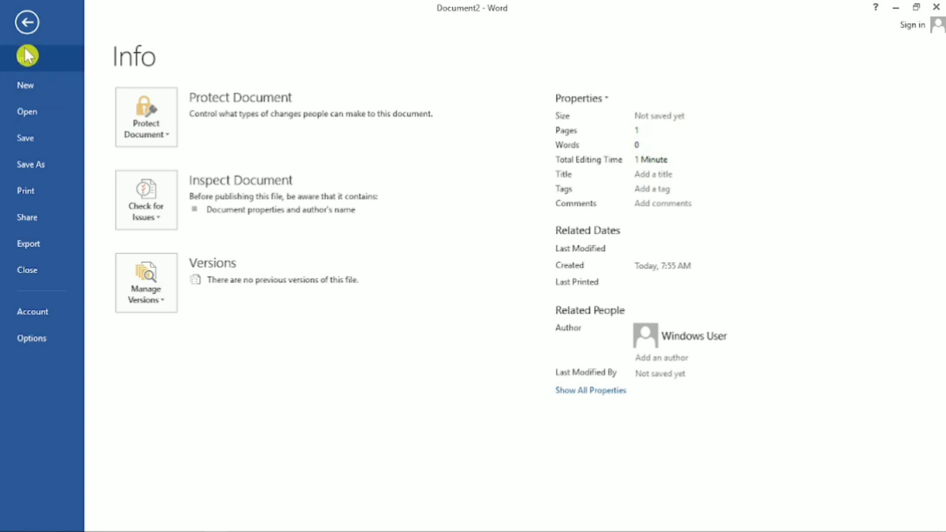
left_click(28, 118)
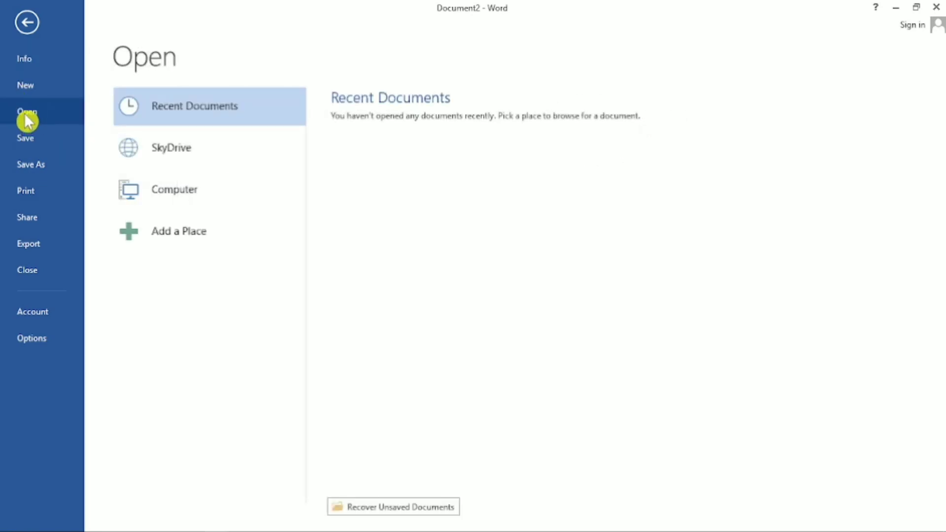
left_click(187, 204)
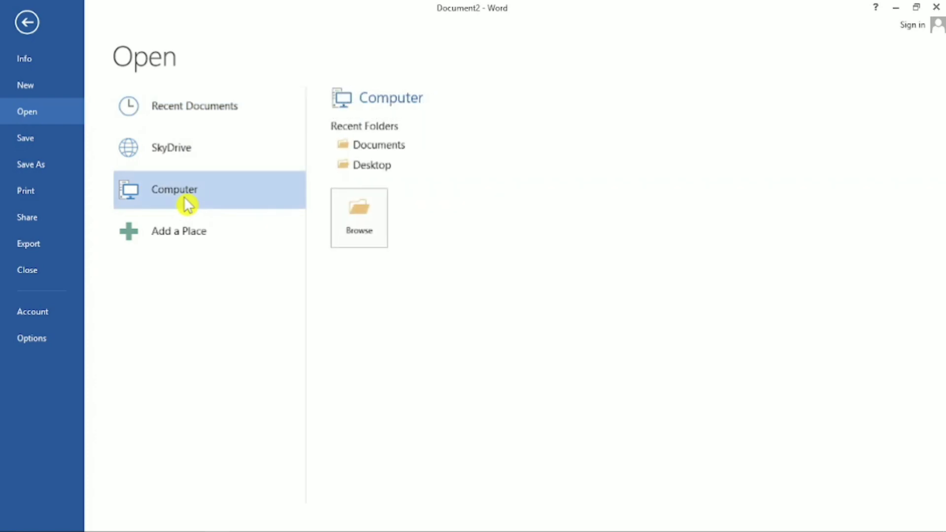
left_click(365, 224)
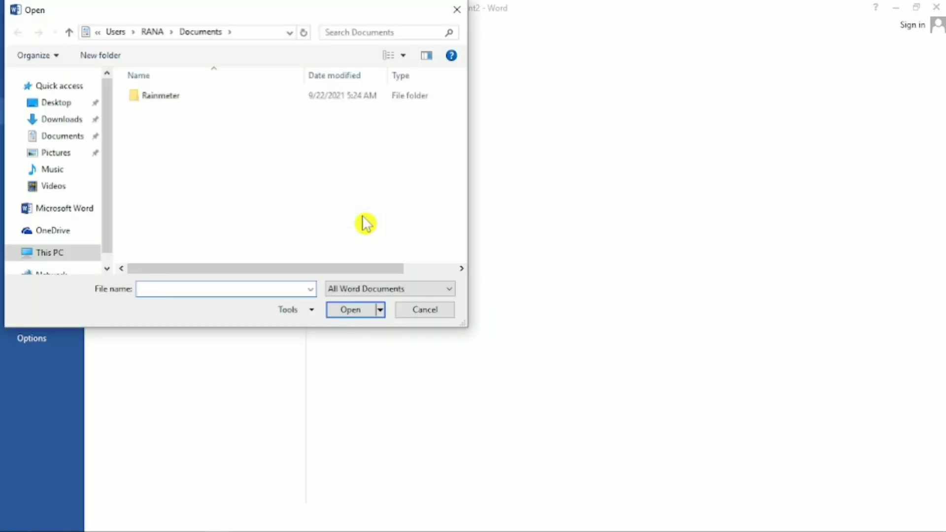
left_click(60, 135)
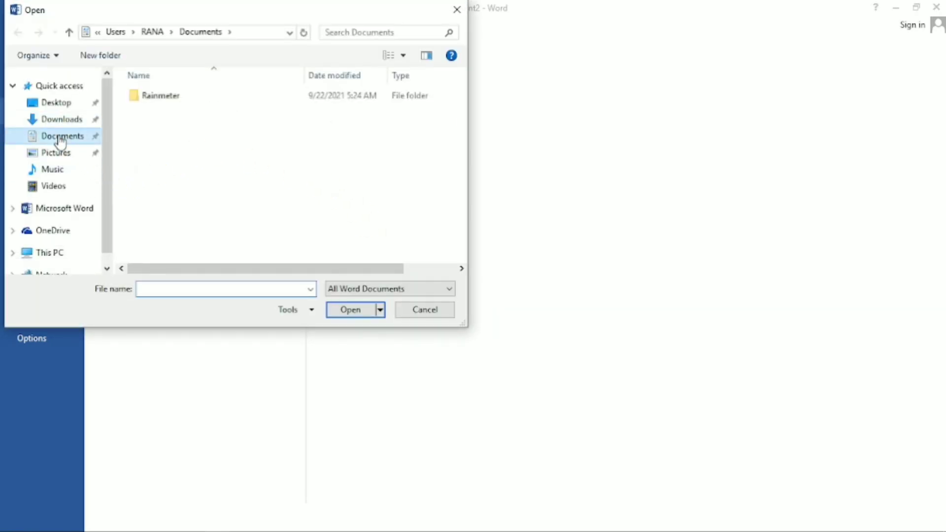
left_click(60, 123)
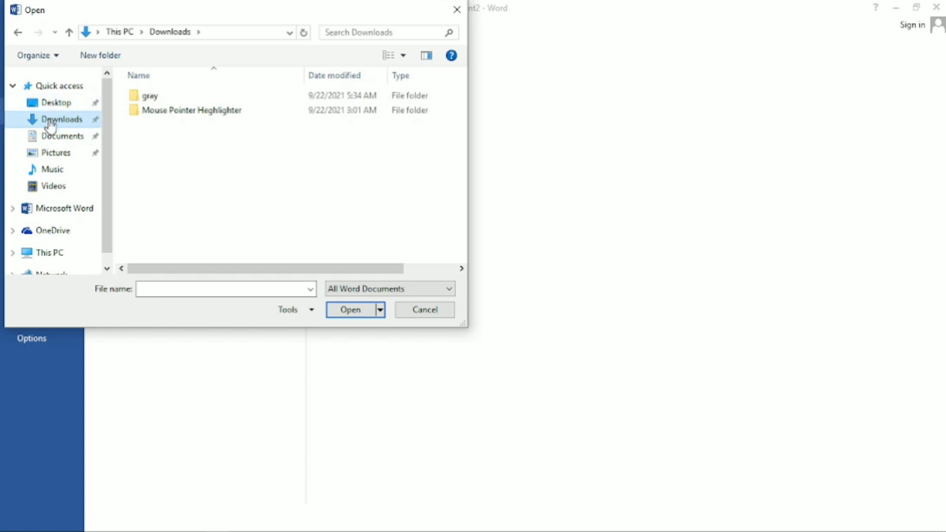
left_click(49, 141)
left_click(52, 153)
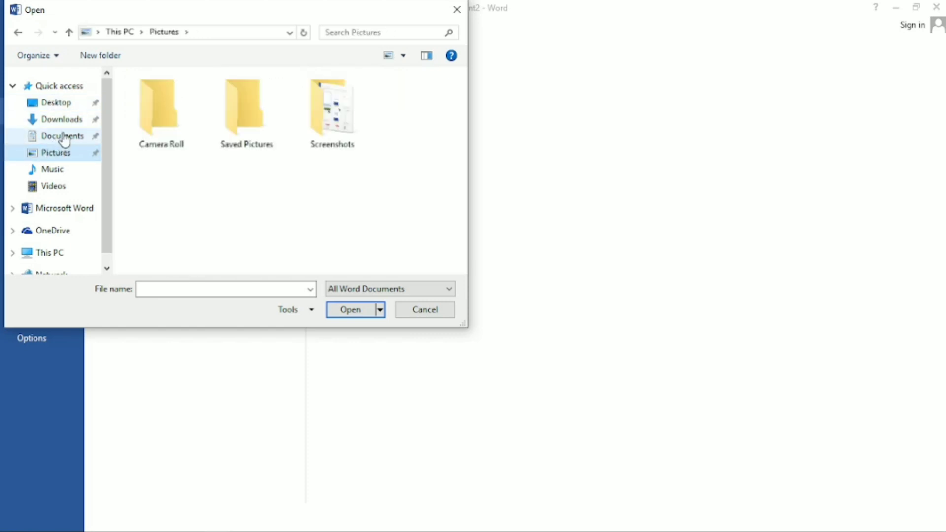
left_click(63, 138)
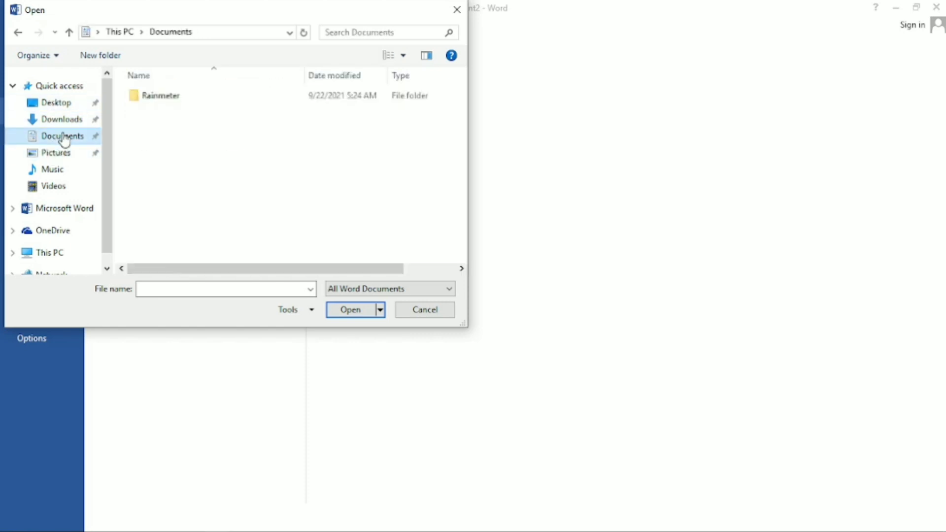
left_click(158, 99)
left_click(57, 153)
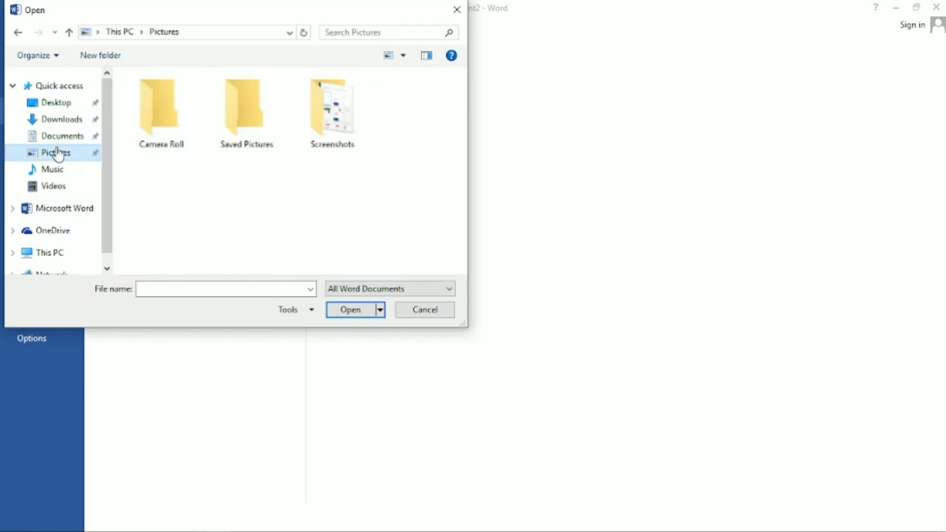
left_click(64, 139)
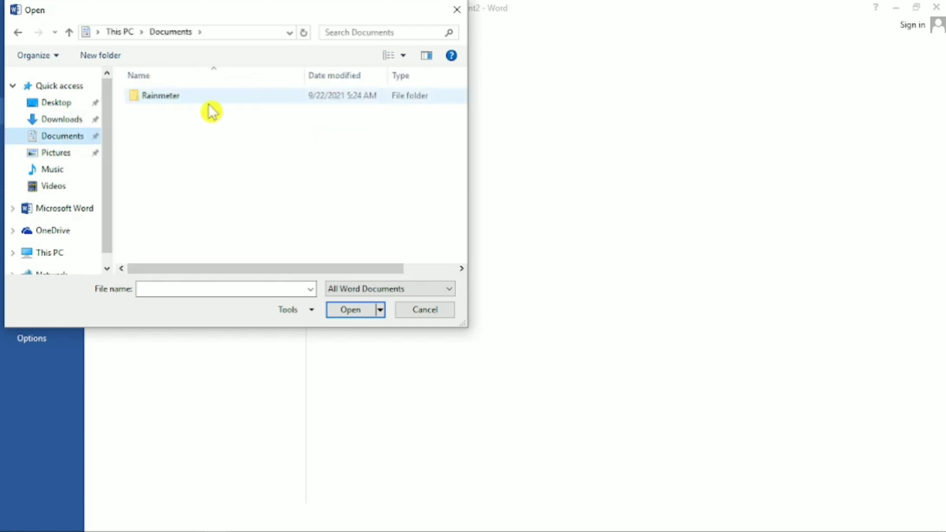
left_click(185, 99)
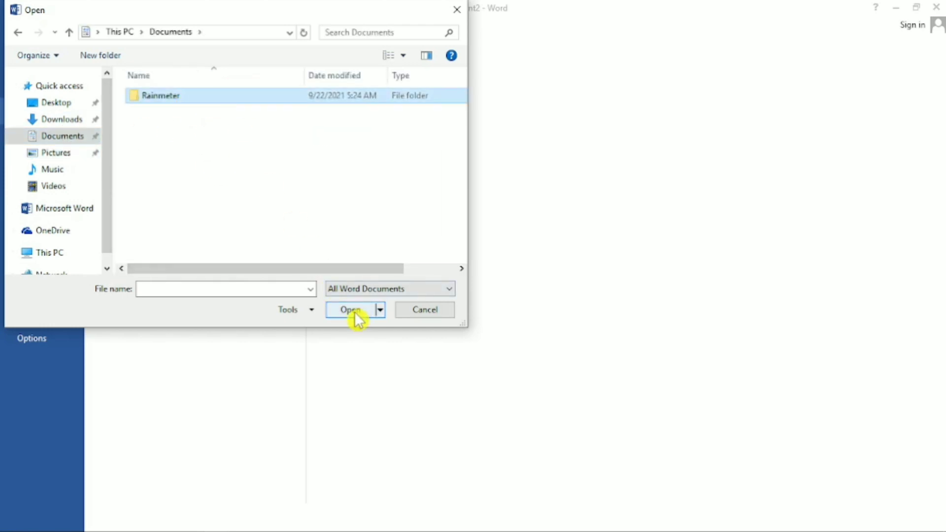
left_click(458, 9)
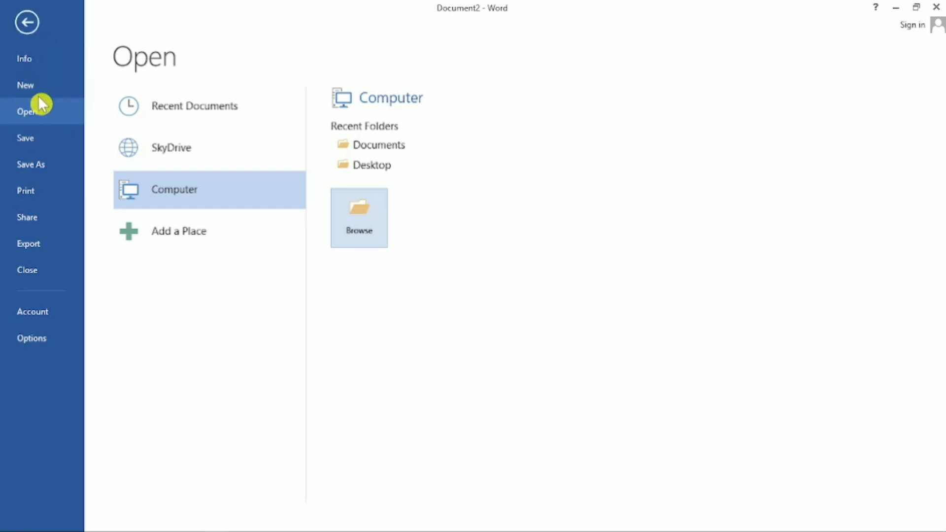
left_click(26, 22)
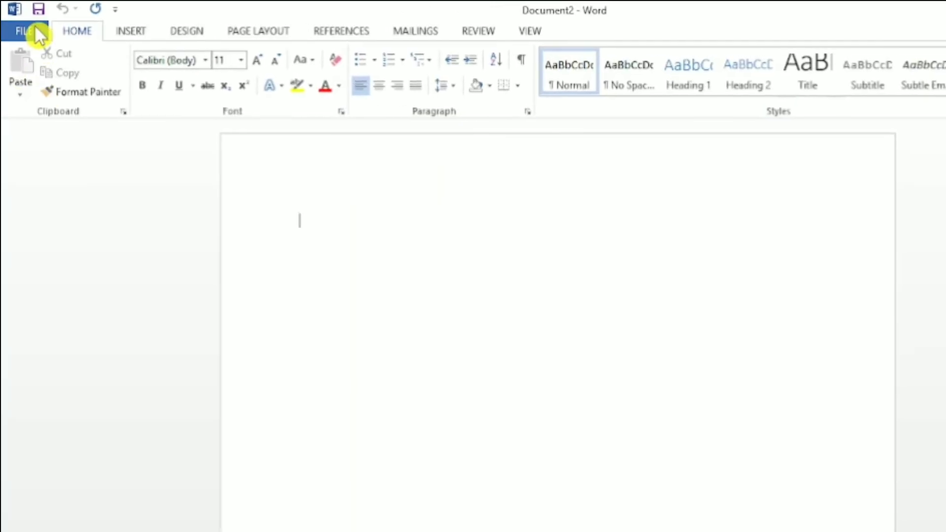
left_click(34, 30)
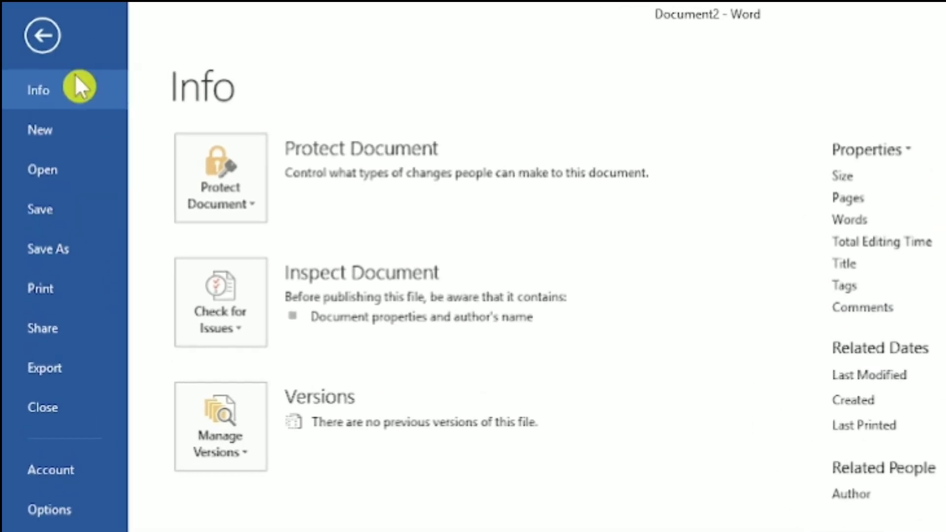
left_click(40, 33)
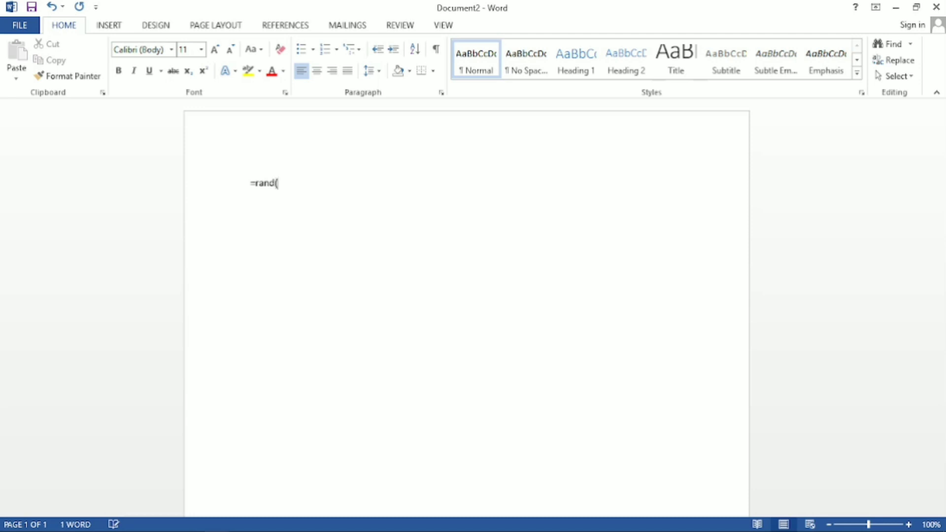
Generate sample paragraphs in the second document with the =rand() function.
type("=rand()")
key("Return")
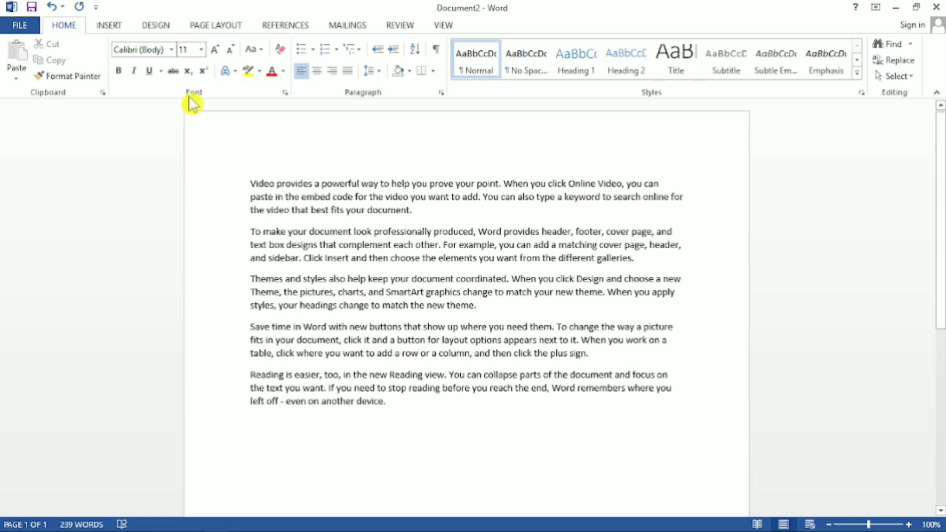
Save the document as demo1 in Word Document format in the Documents folder, and return to its text.
left_click(22, 27)
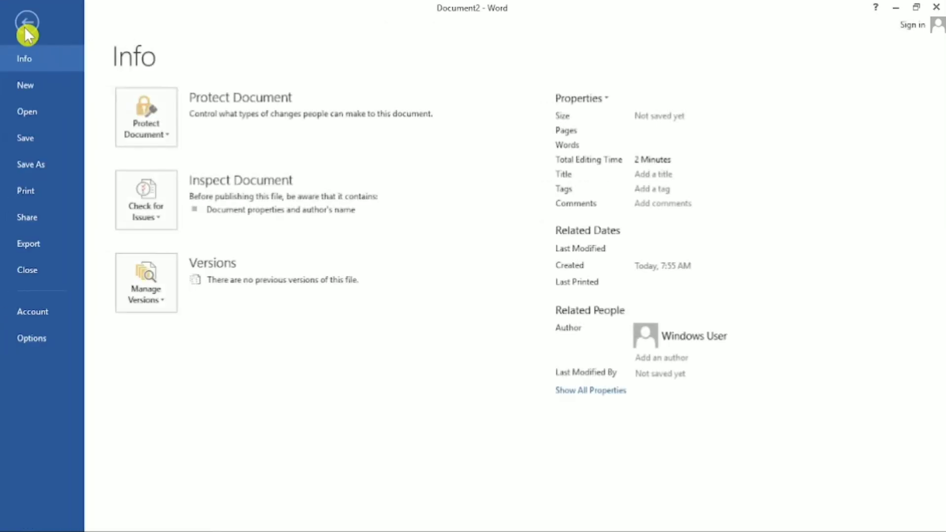
left_click(32, 144)
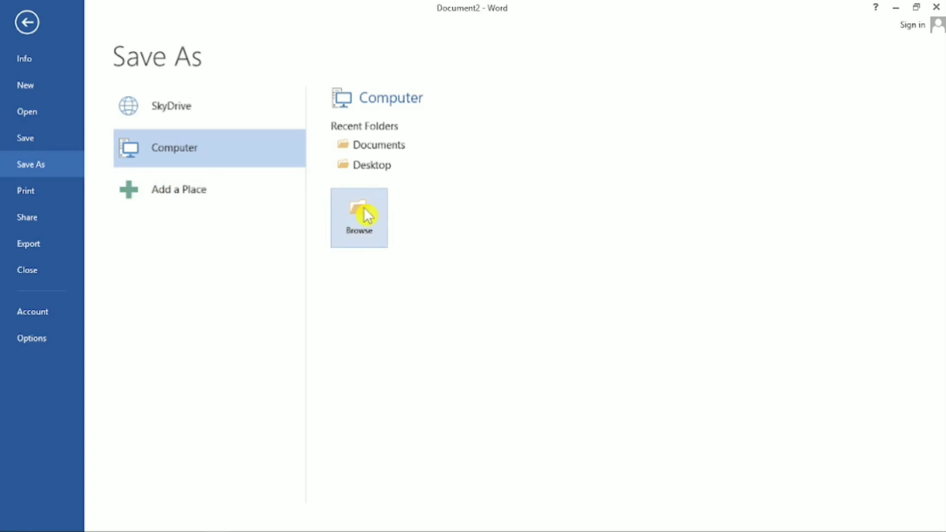
left_click(365, 229)
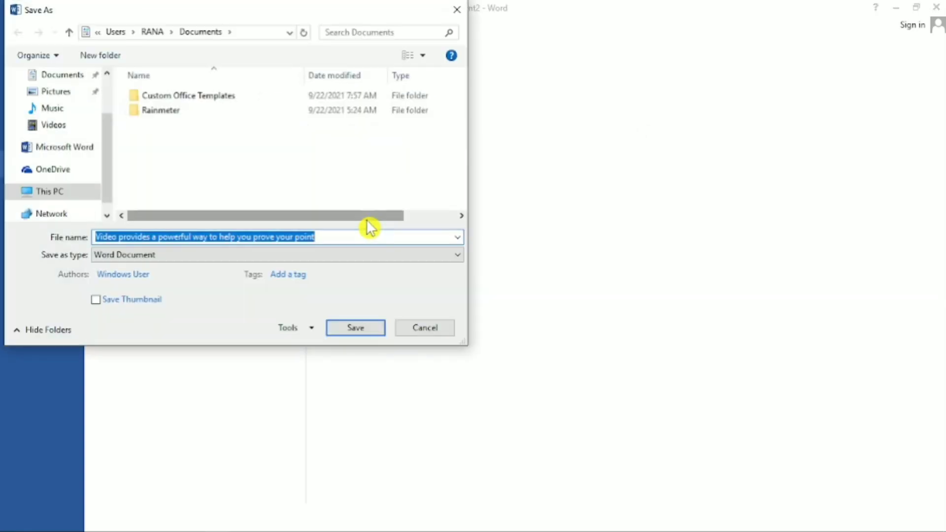
left_click_drag(278, 20, 503, 78)
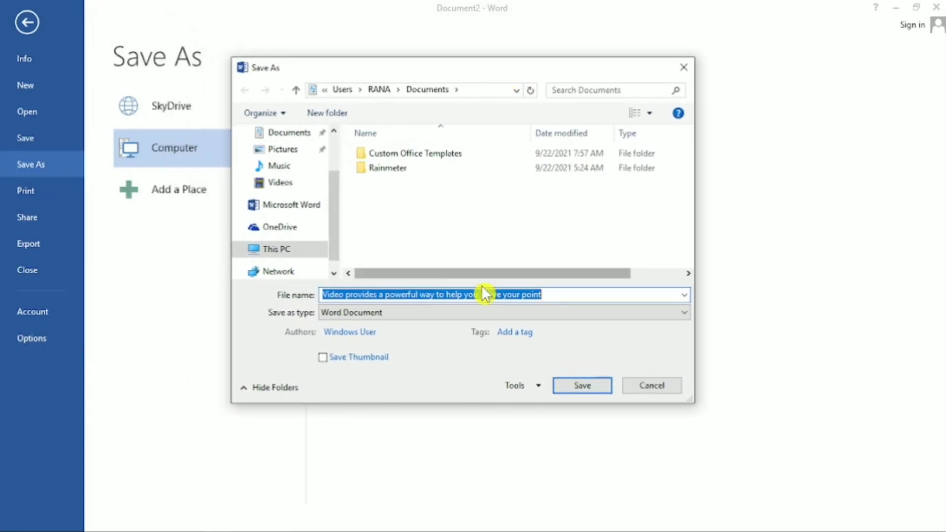
type("demo")
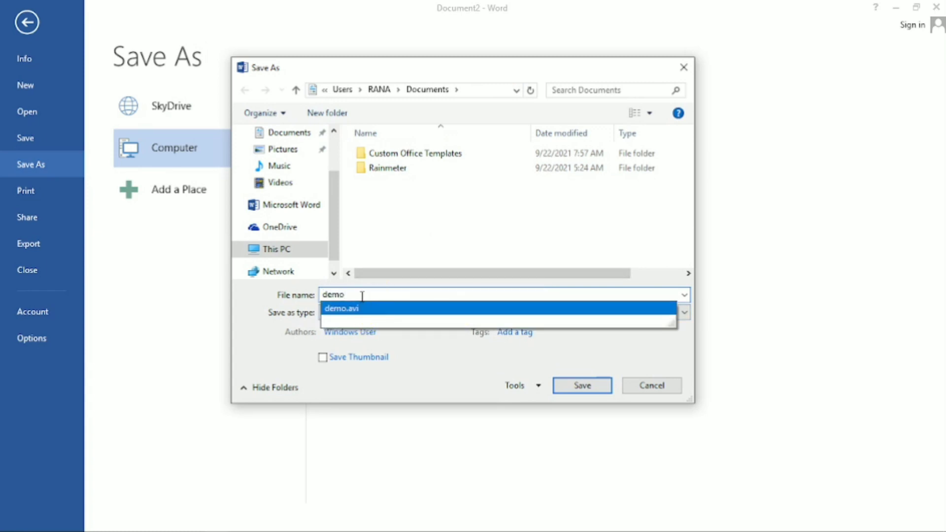
type("1")
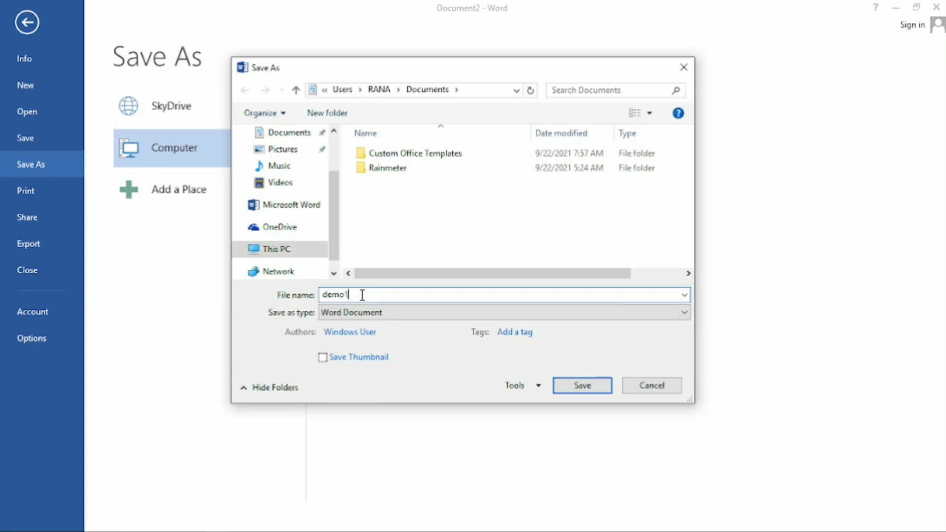
left_click(582, 386)
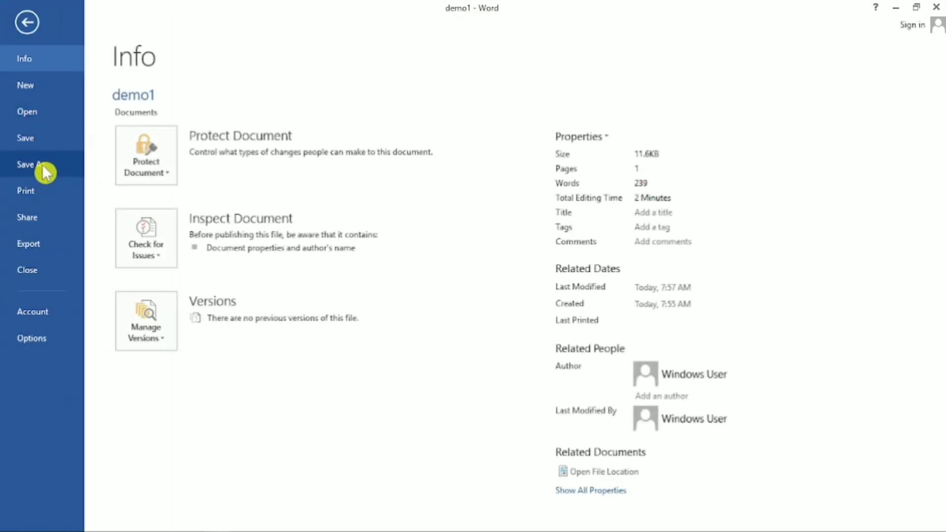
left_click(29, 25)
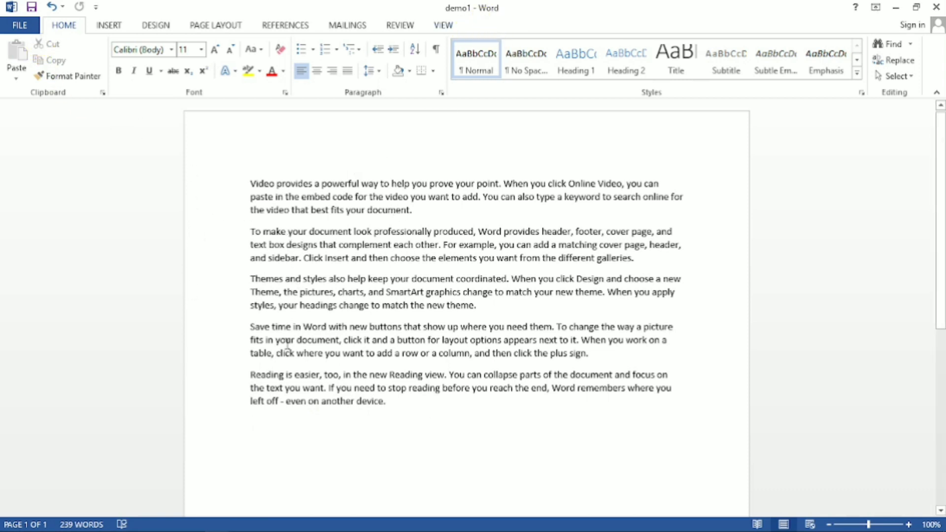
Save a copy of the document to the Desktop, keeping the name demo1 and the Word Document format.
left_click(24, 27)
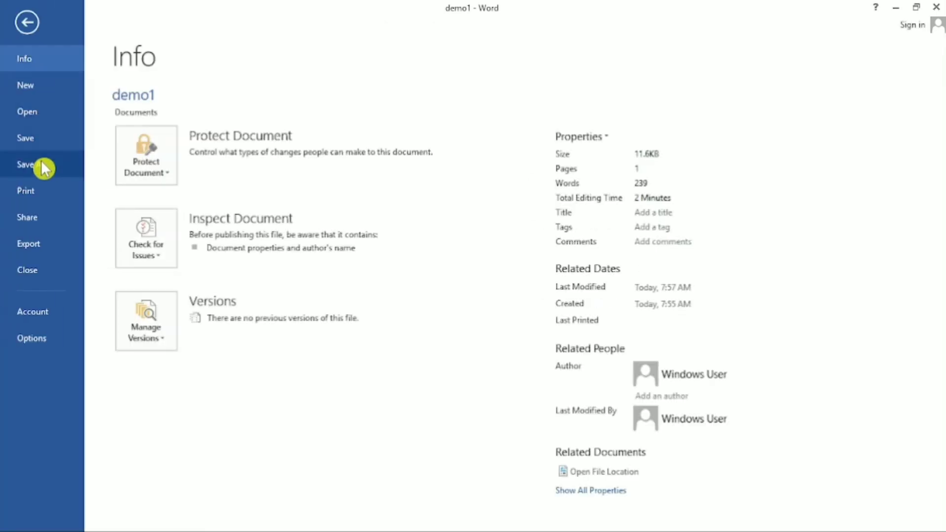
left_click(26, 165)
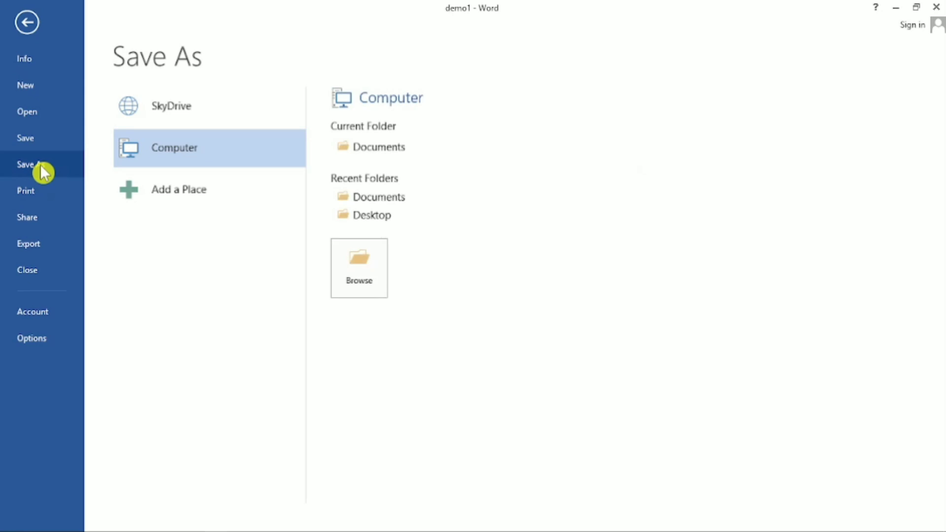
left_click(373, 276)
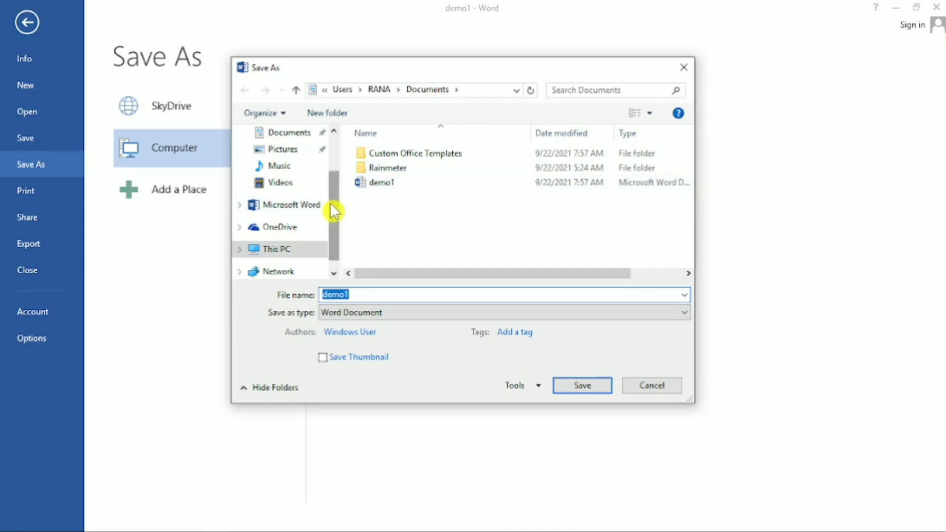
left_click_drag(334, 210, 328, 170)
left_click(276, 165)
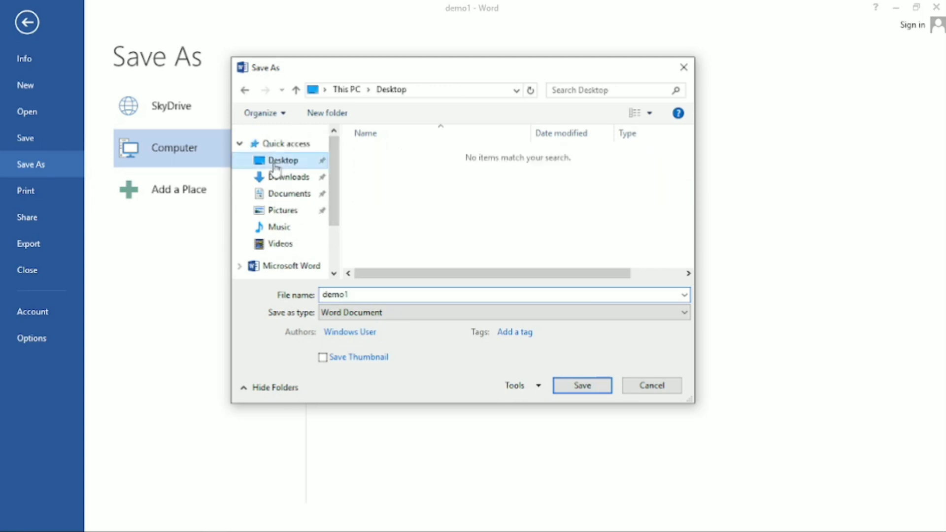
left_click(362, 295)
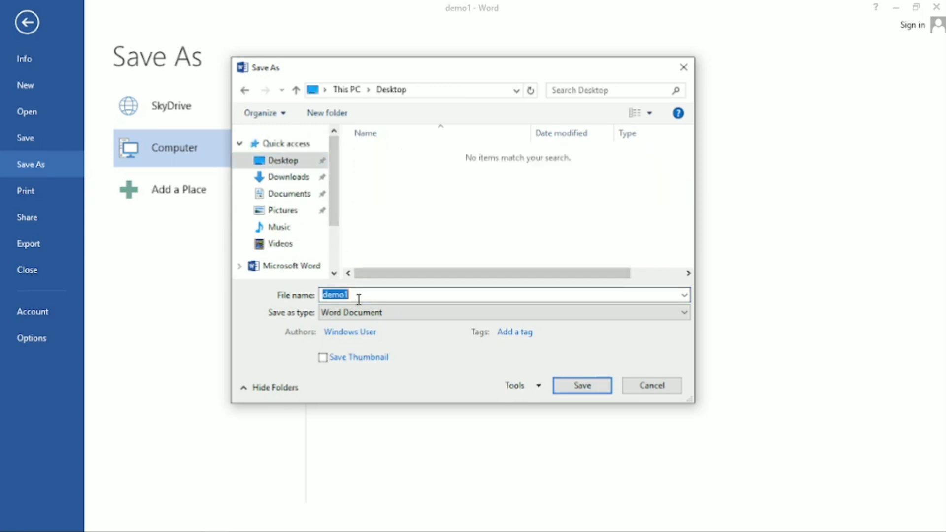
left_click(582, 386)
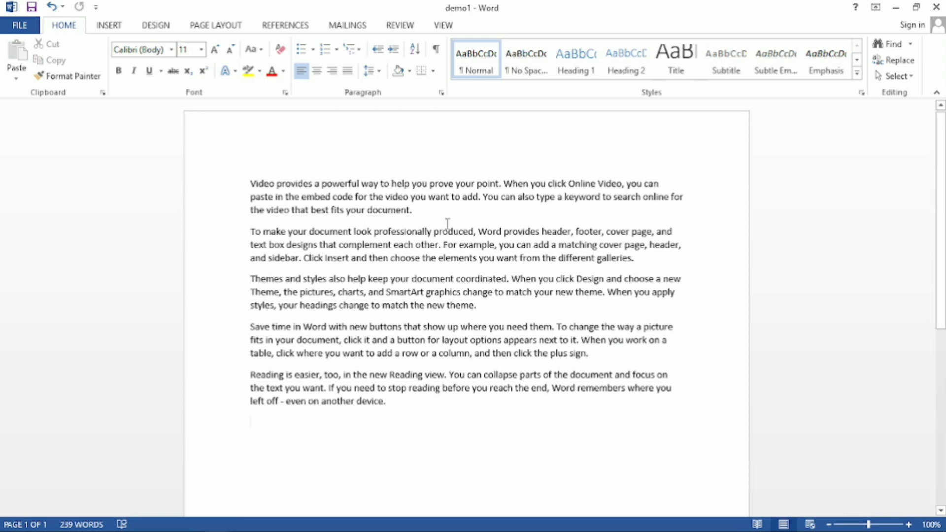
Minimize both open document windows to view the desktop, and bring the demo1 document back to the foreground.
left_click(935, 6)
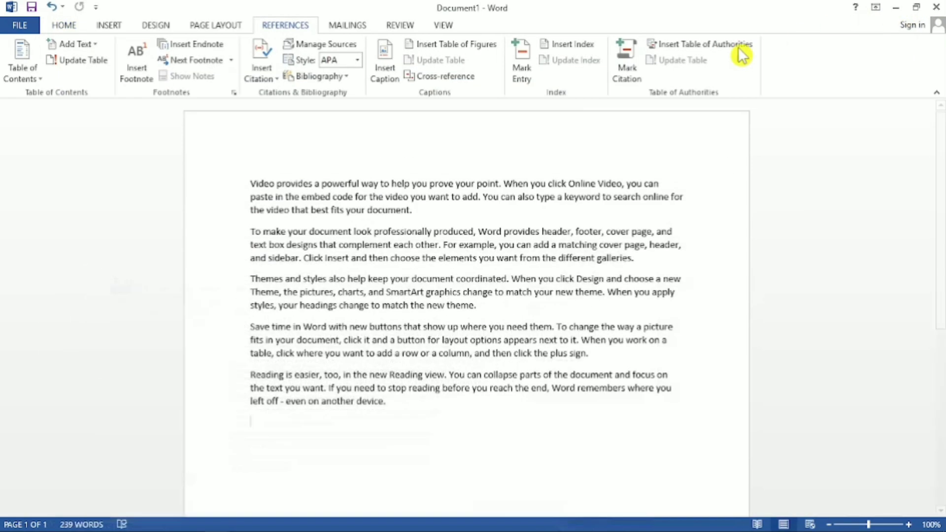
left_click(895, 8)
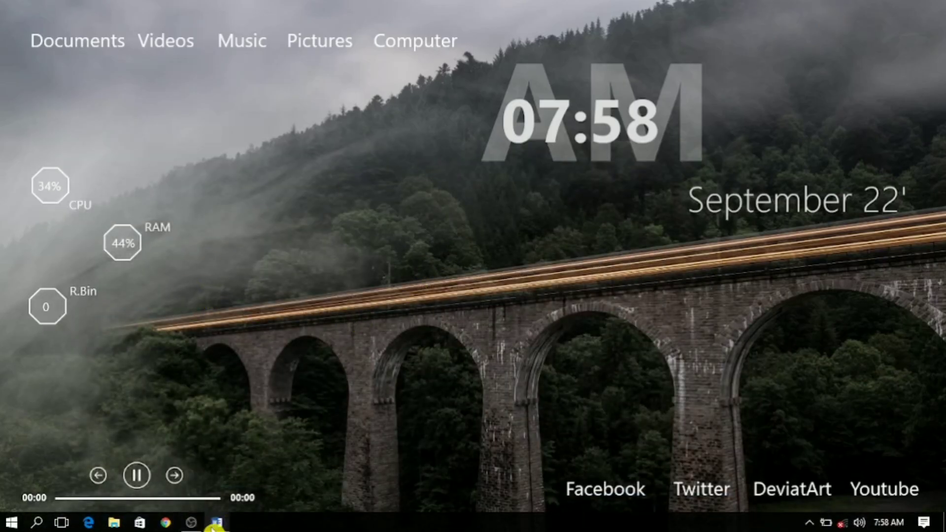
mouse_move(216, 524)
left_click(271, 469)
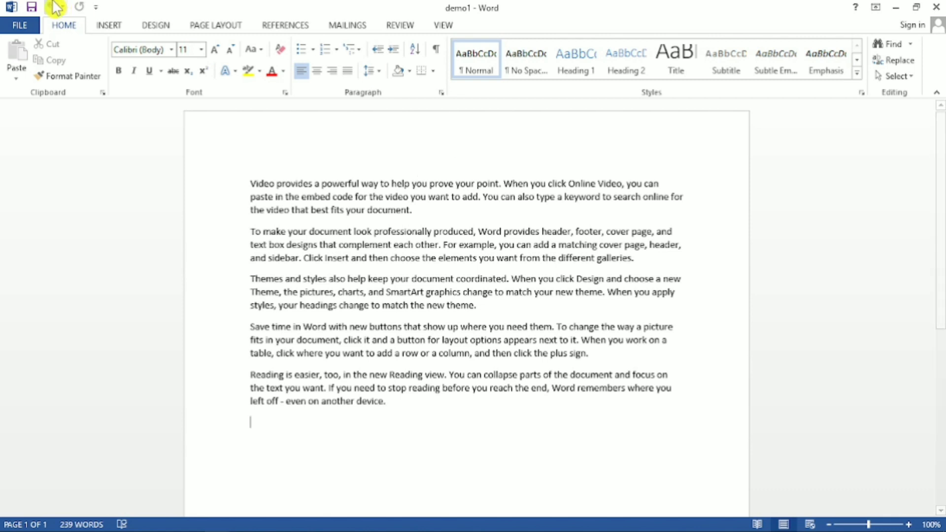
left_click(18, 25)
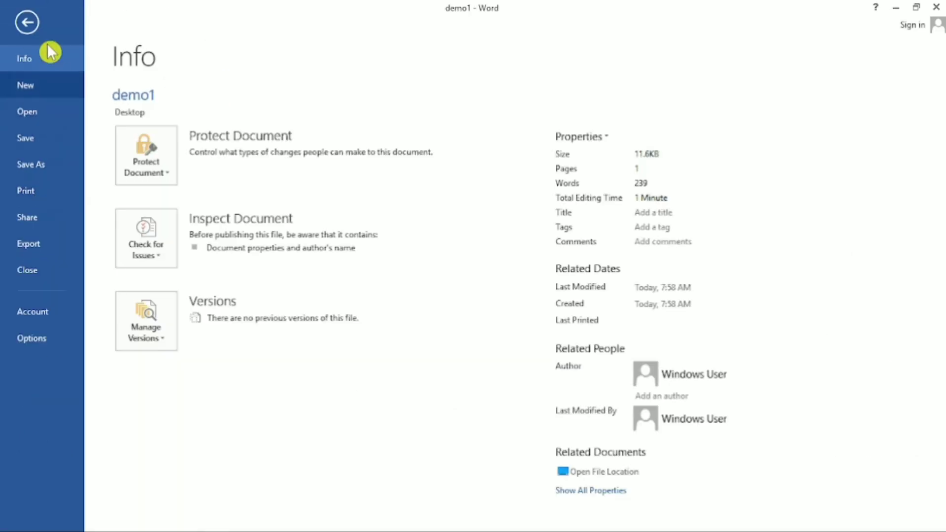
left_click(27, 24)
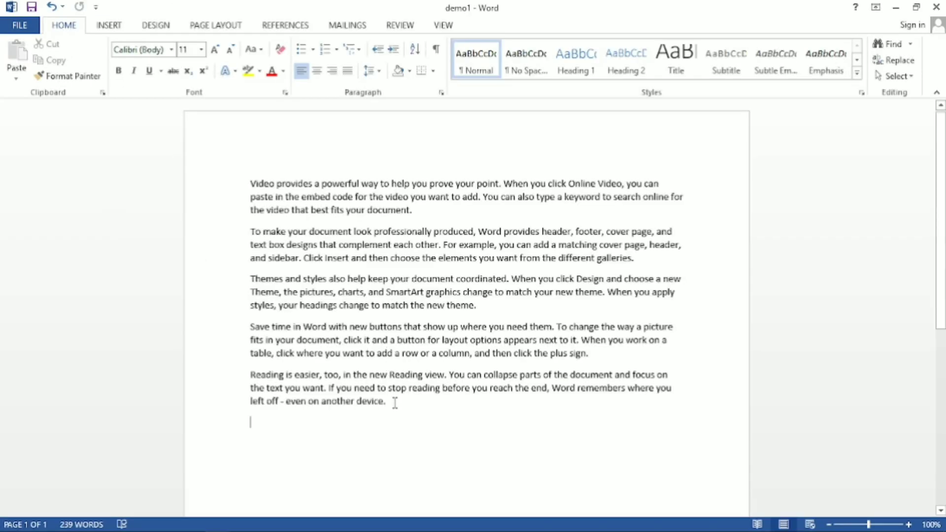
left_click_drag(395, 403, 254, 184)
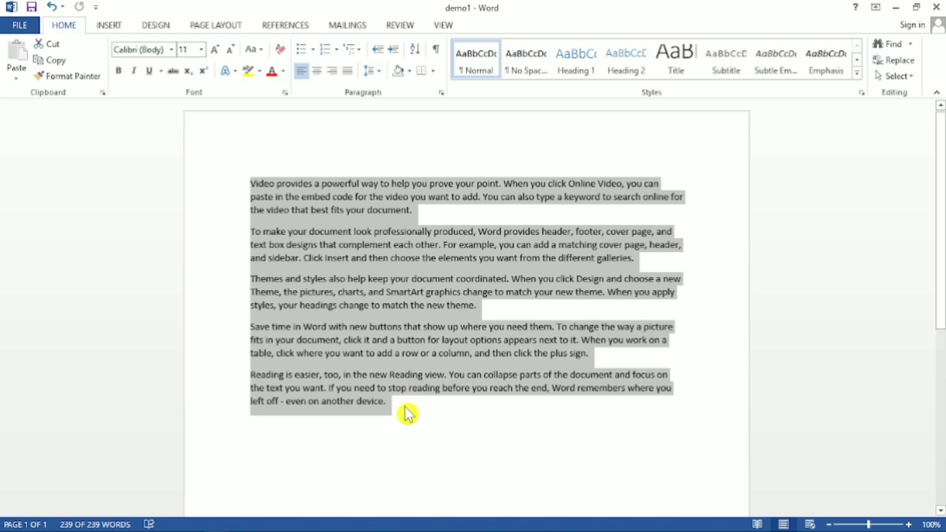
left_click_drag(393, 403, 252, 185)
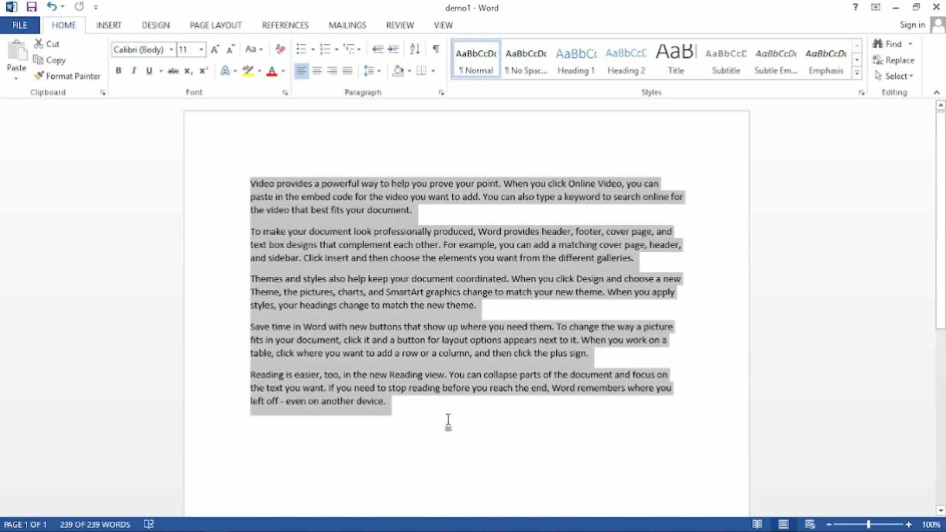
left_click(448, 421)
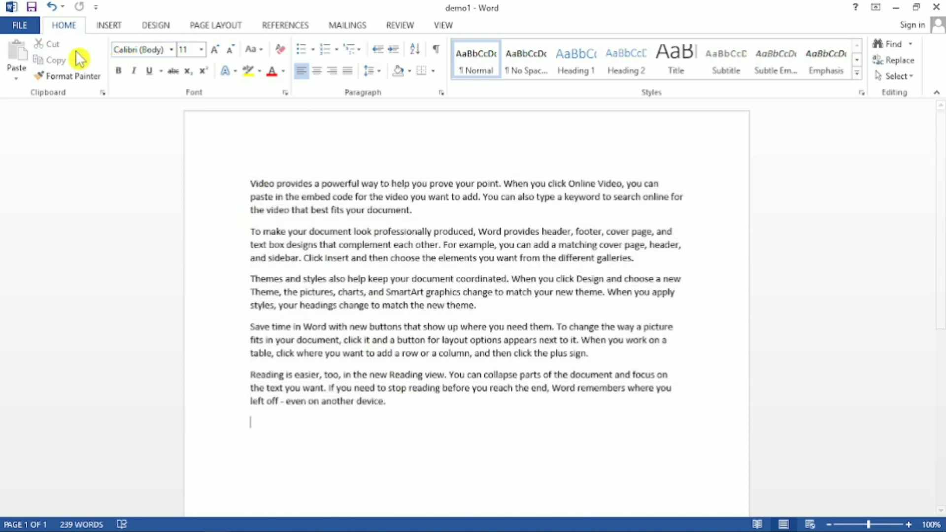
Choose Microsoft XPS Document Writer as the printer for demo1, and return to the document without printing.
left_click(24, 27)
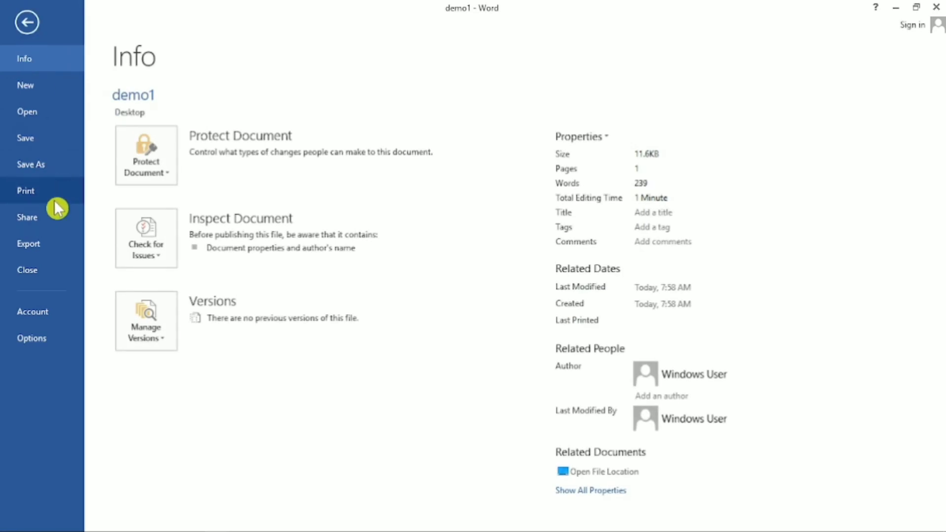
left_click(38, 191)
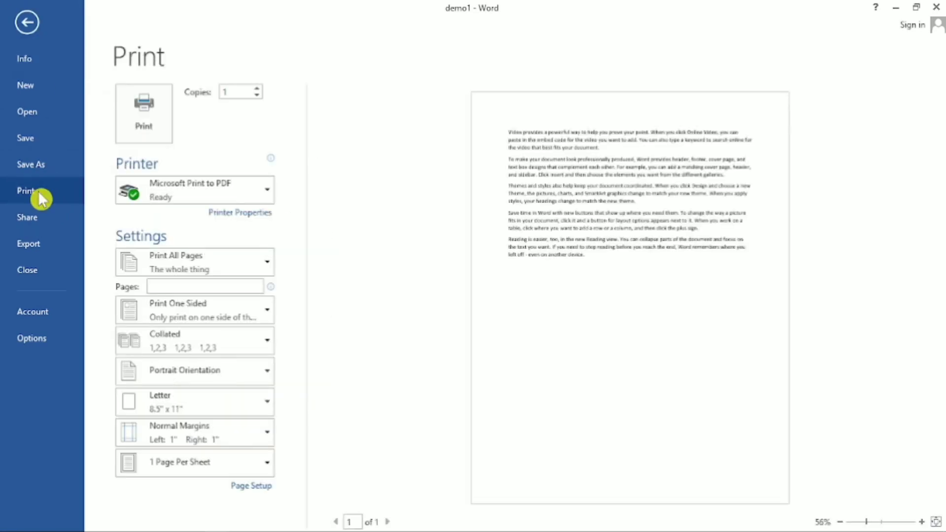
mouse_move(191, 195)
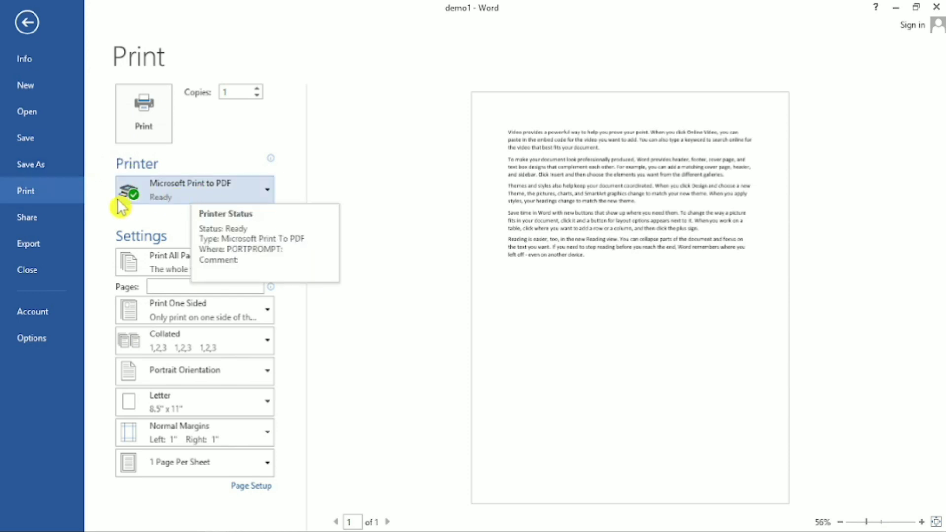
left_click(228, 192)
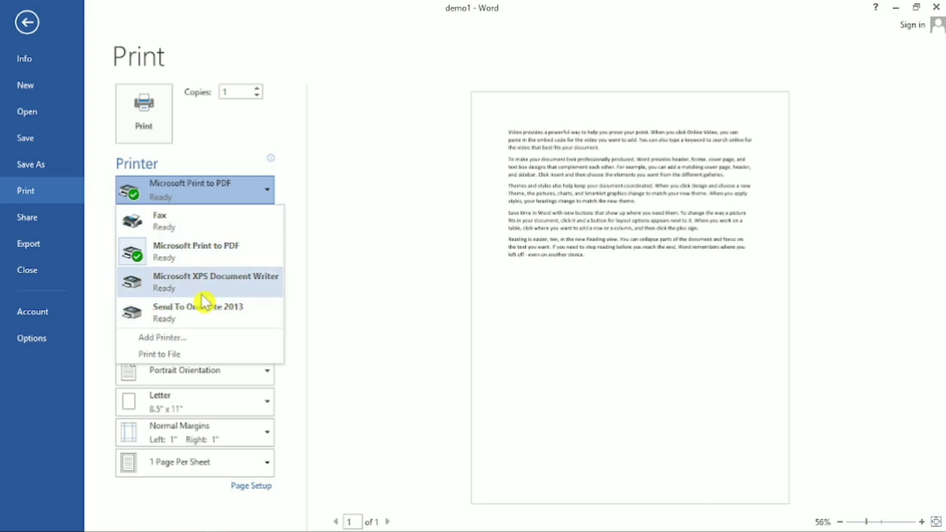
left_click(328, 202)
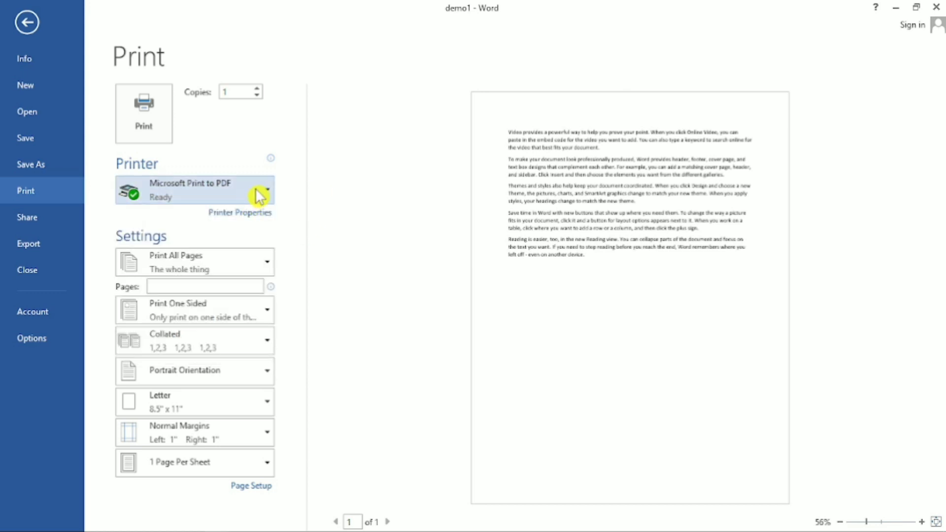
left_click(259, 196)
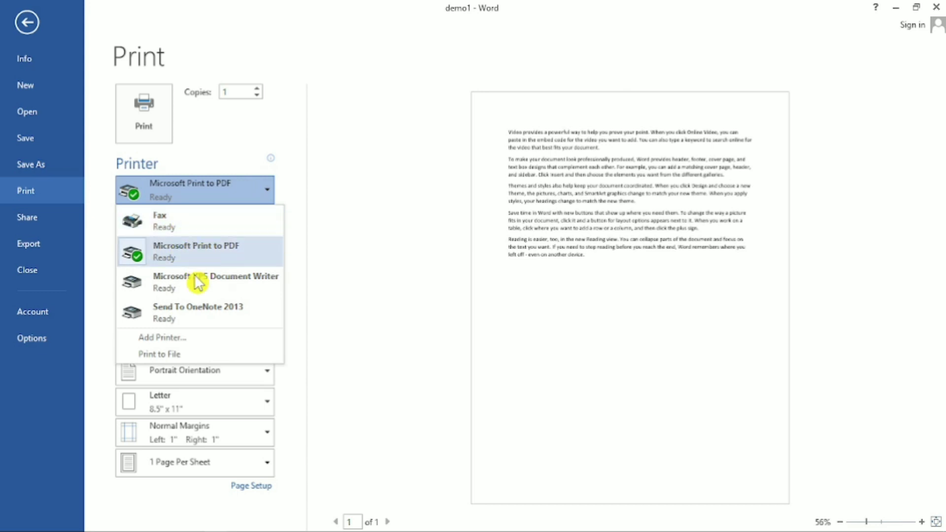
left_click(216, 284)
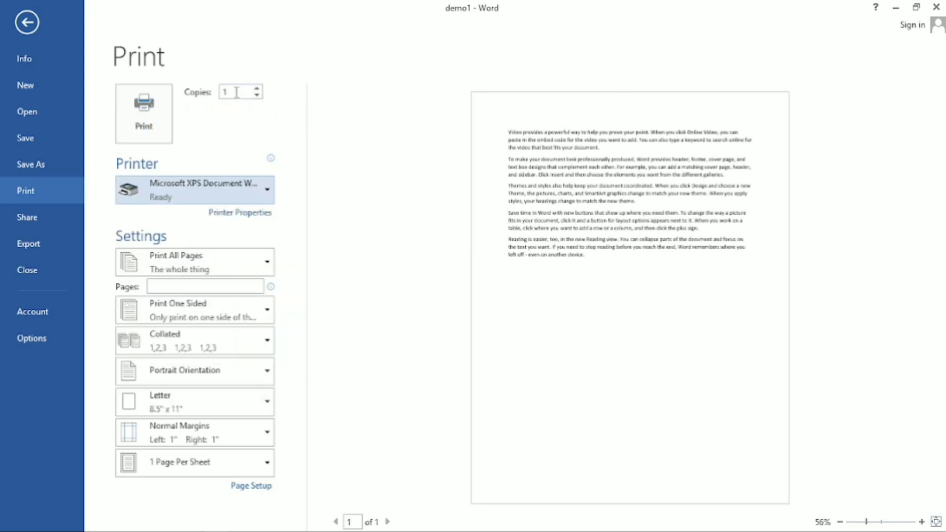
left_click(225, 92)
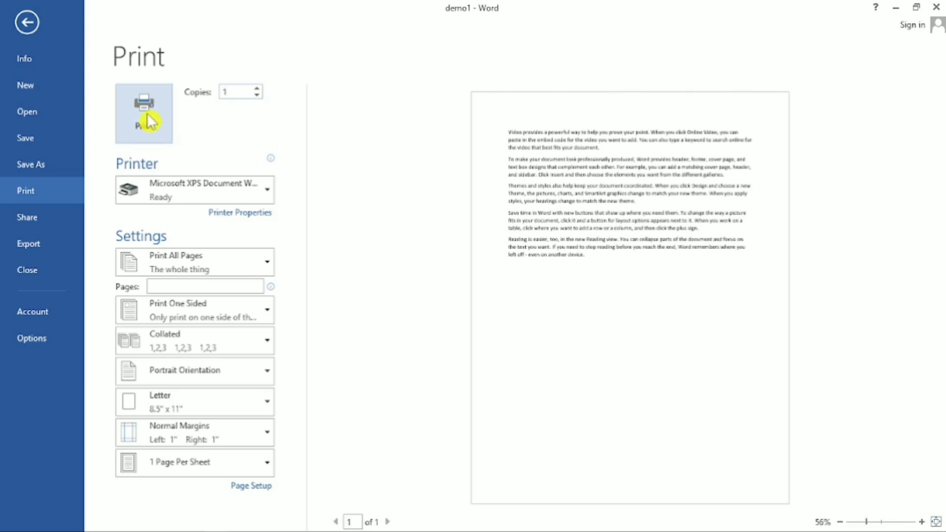
left_click(23, 28)
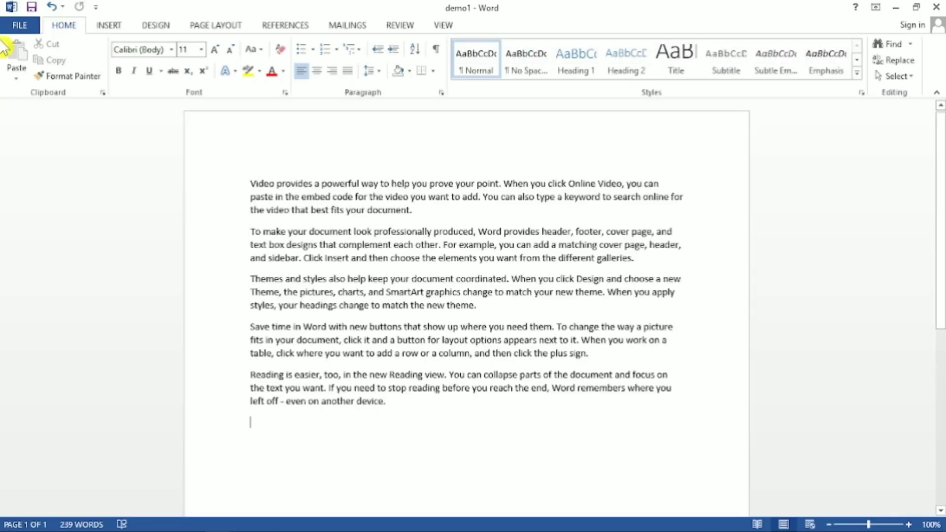
left_click(18, 27)
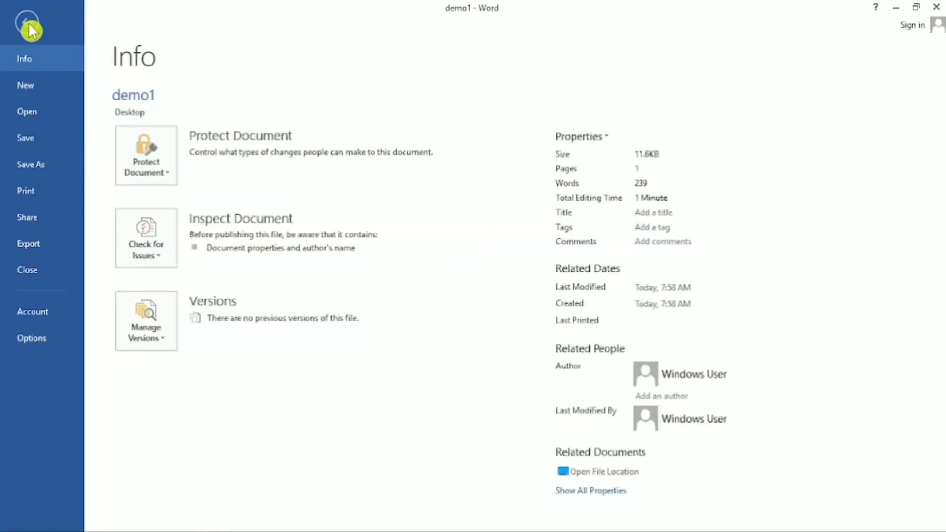
left_click(27, 25)
left_click_drag(404, 415, 243, 179)
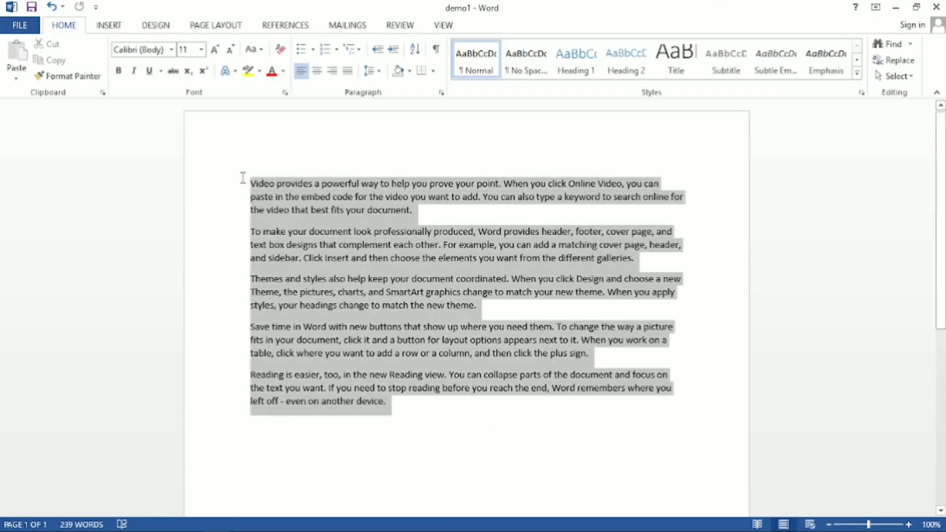
left_click(404, 402)
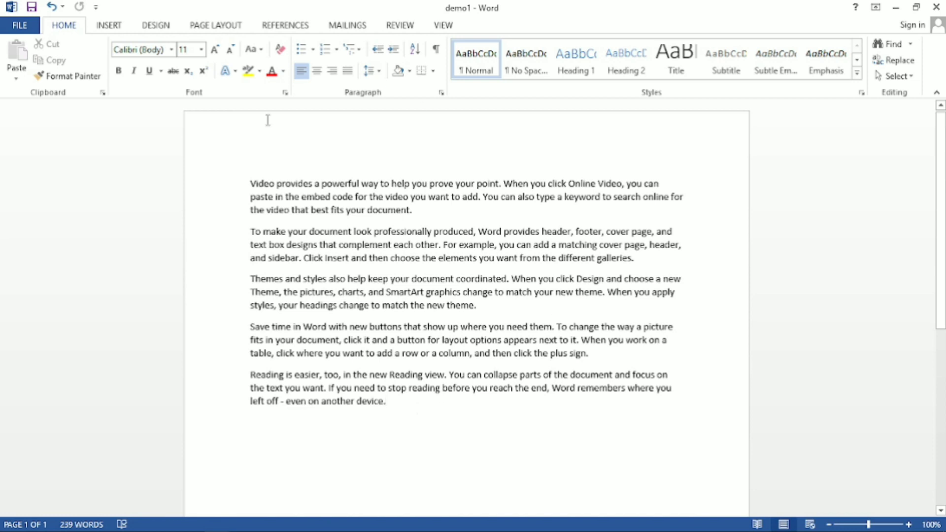
Try to share demo1 by email as an attachment, and exit the Outlook account setup without configuring an account.
left_click(25, 26)
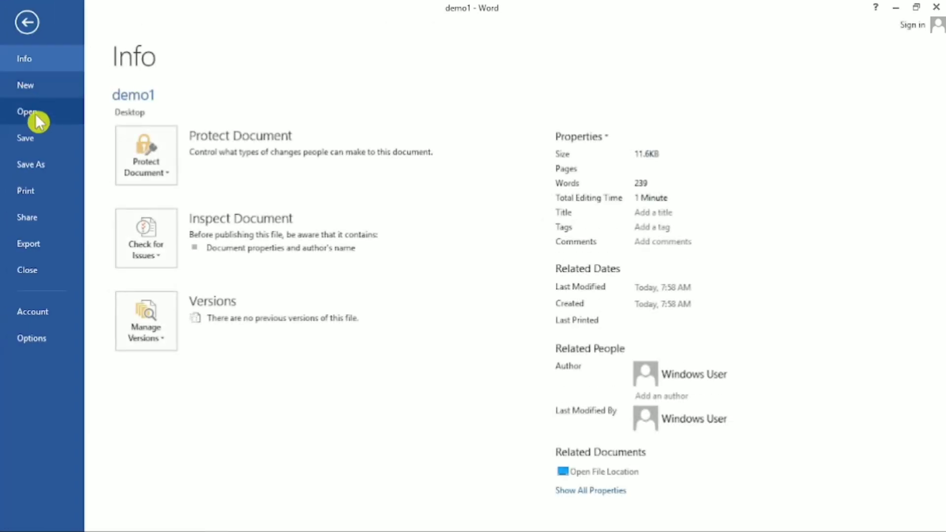
left_click(41, 226)
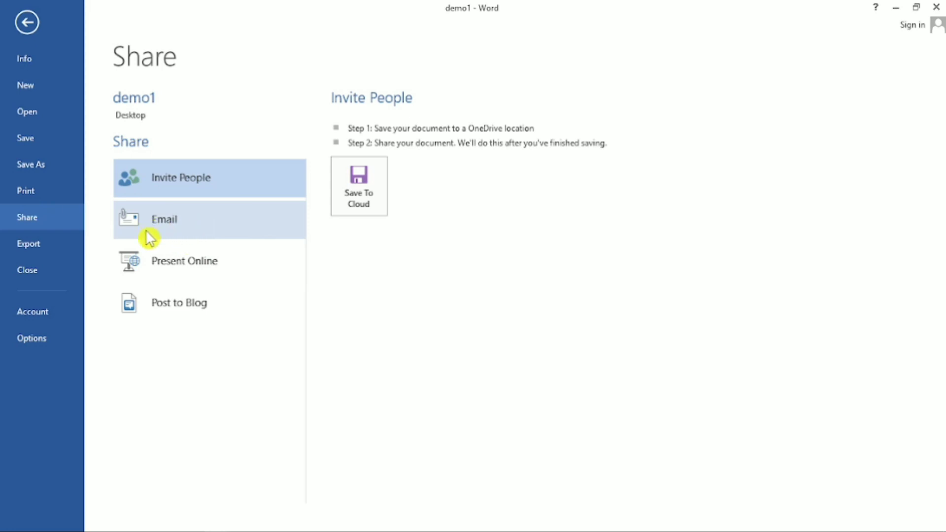
left_click(173, 229)
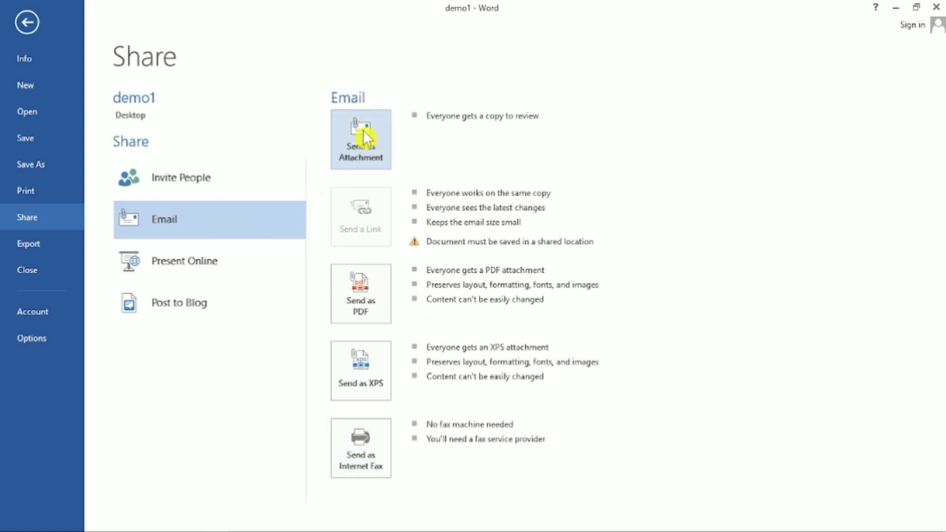
left_click(362, 150)
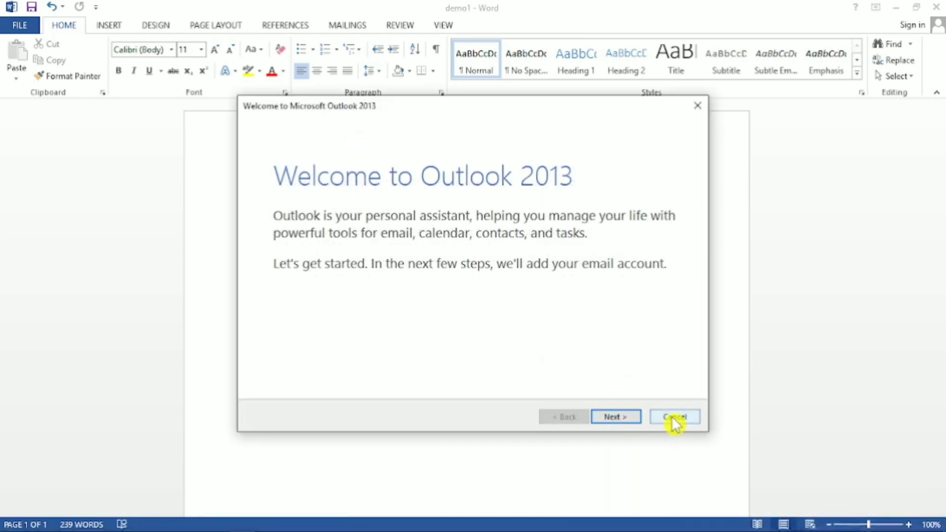
left_click(675, 418)
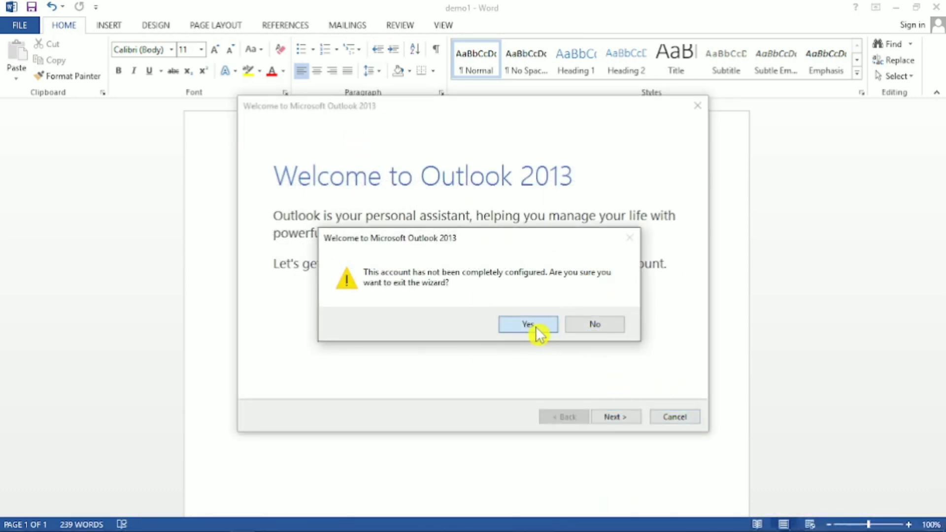
left_click(537, 328)
left_click(481, 326)
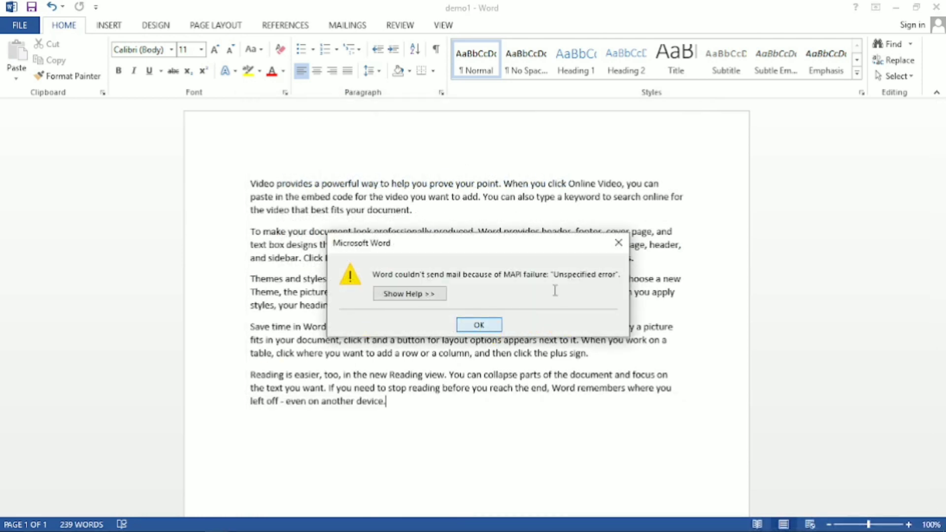
left_click(12, 26)
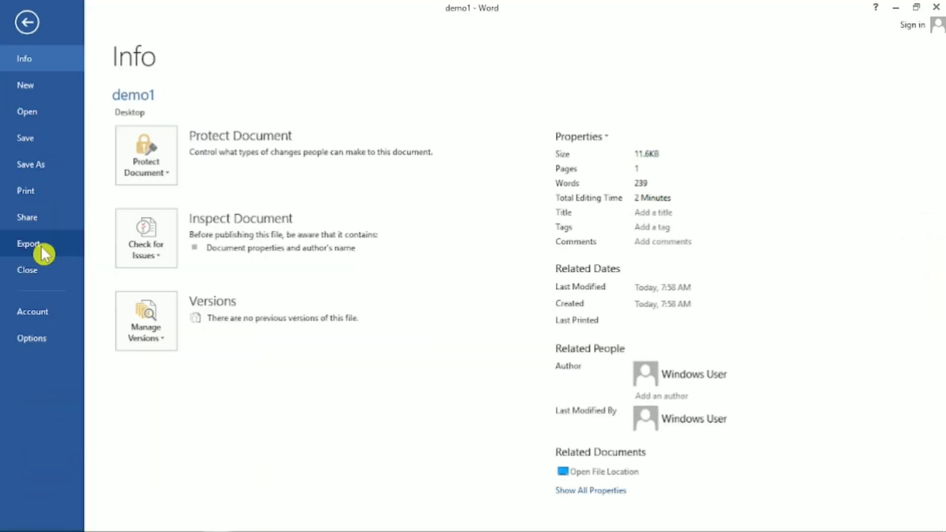
left_click(20, 26)
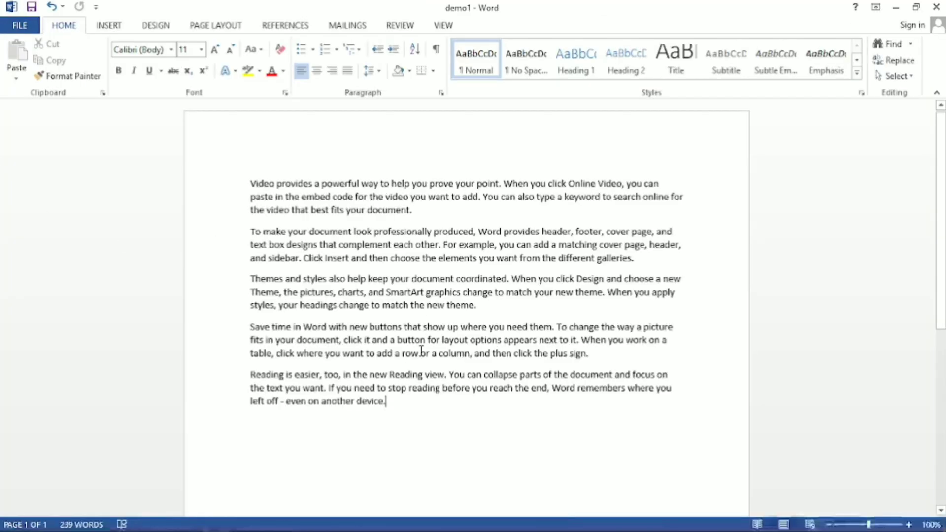
left_click_drag(393, 414, 257, 186)
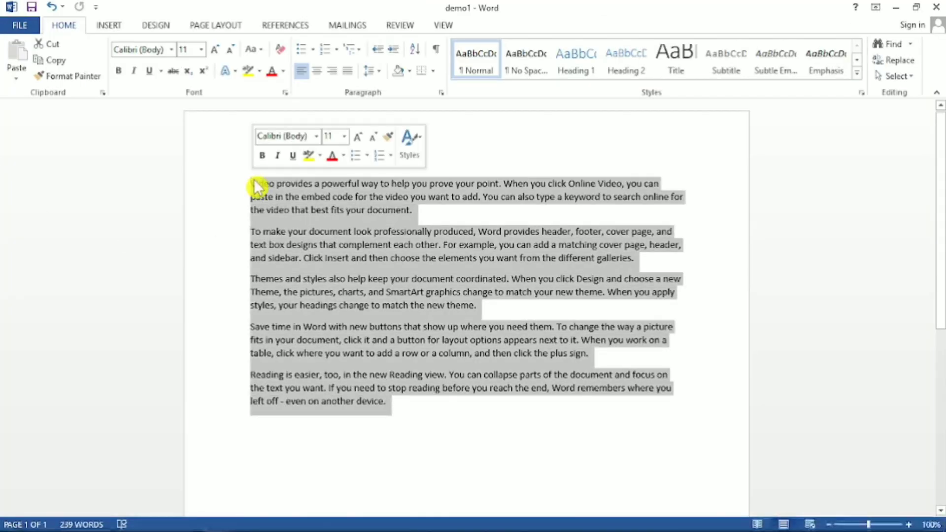
left_click_drag(397, 411, 260, 175)
Delete the last characters of the closing word "device." in the final paragraph and retype them.
left_click(396, 410)
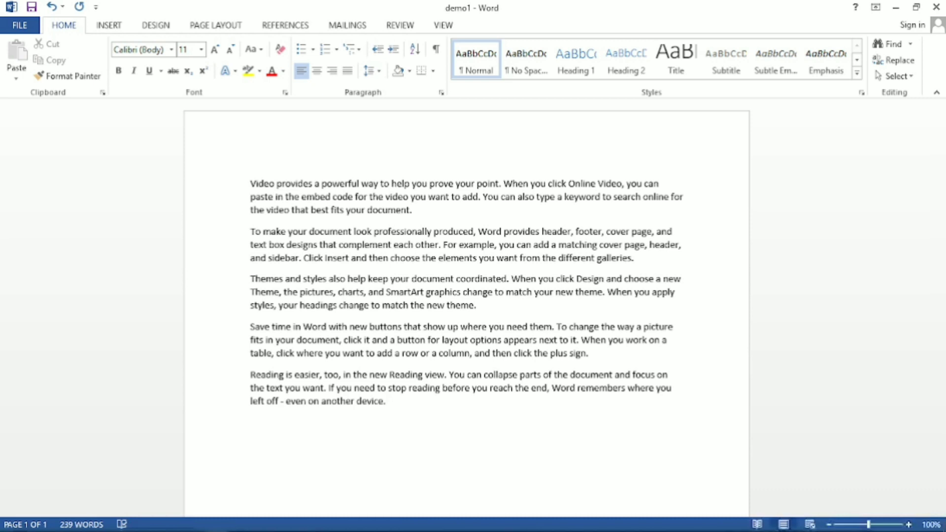
key("BackSpace")
key("BackSpace")
key("BackSpace")
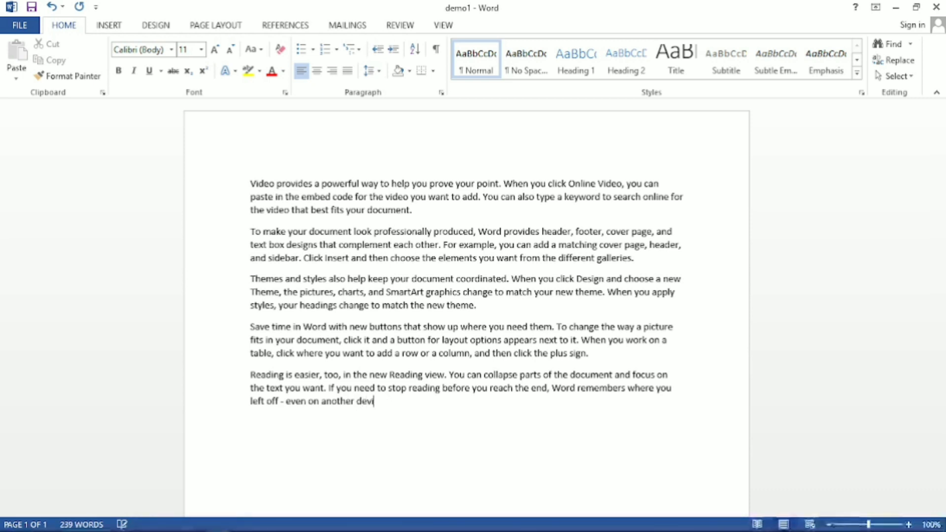
type("device.")
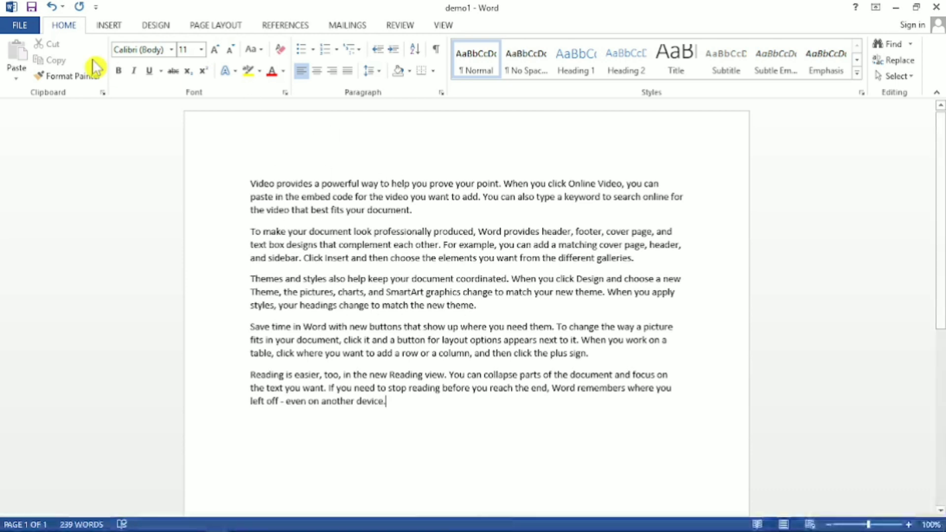
Export the document to the Desktop as a PDF named demo1, with Standard optimization and opening after publishing enabled.
left_click(27, 29)
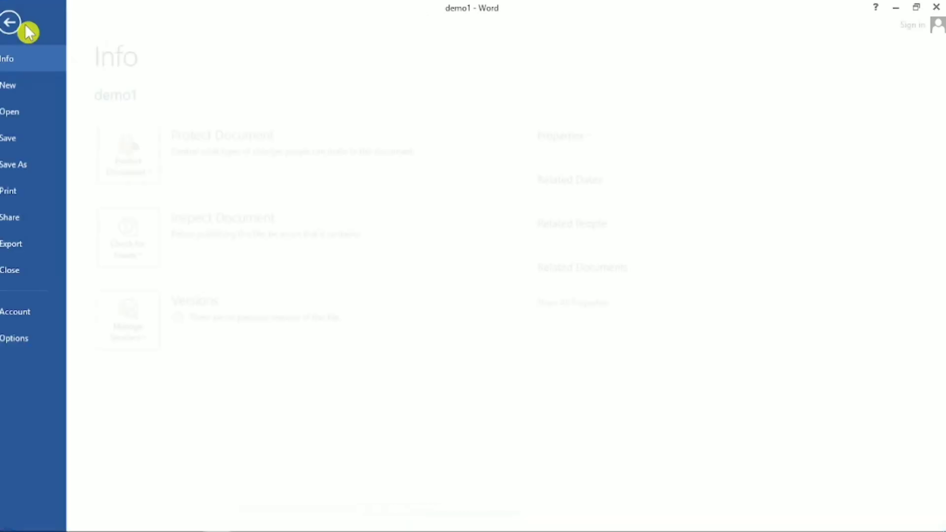
left_click(39, 245)
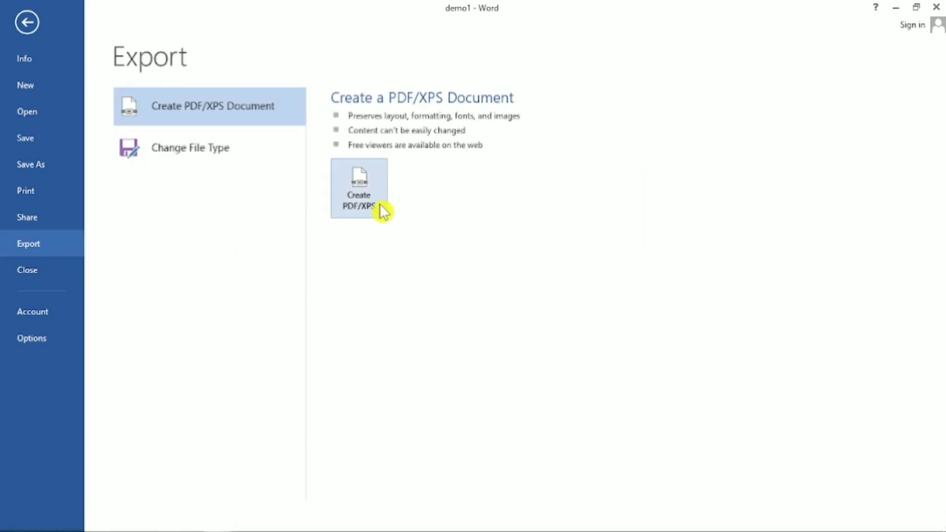
left_click(369, 196)
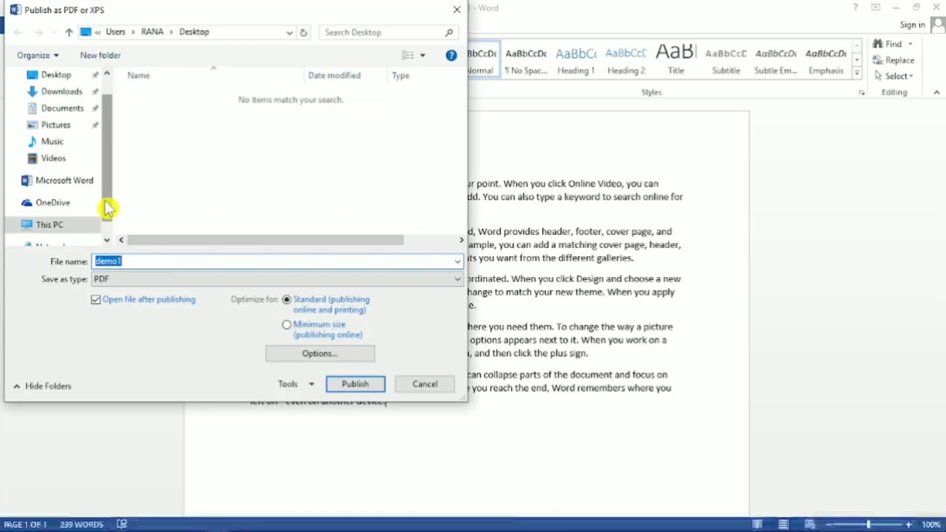
left_click_drag(110, 207, 110, 158)
left_click(52, 103)
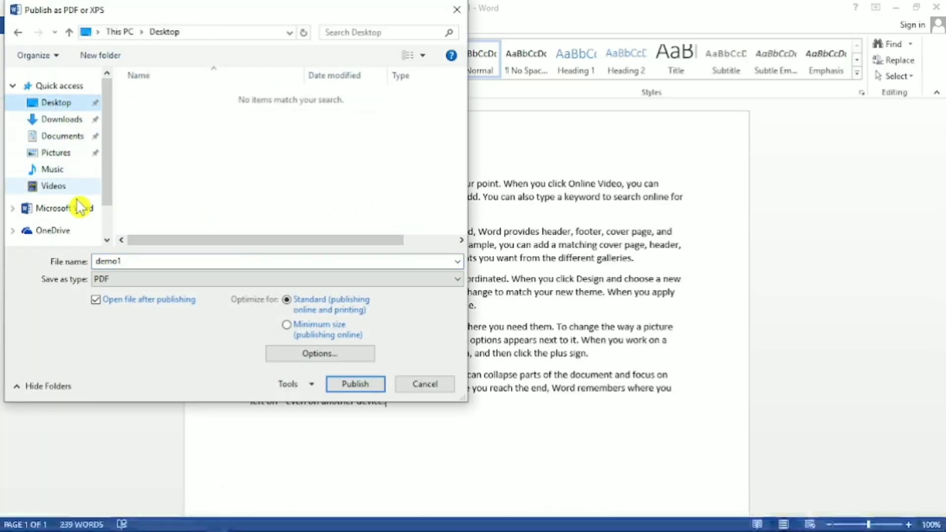
double_click(139, 261)
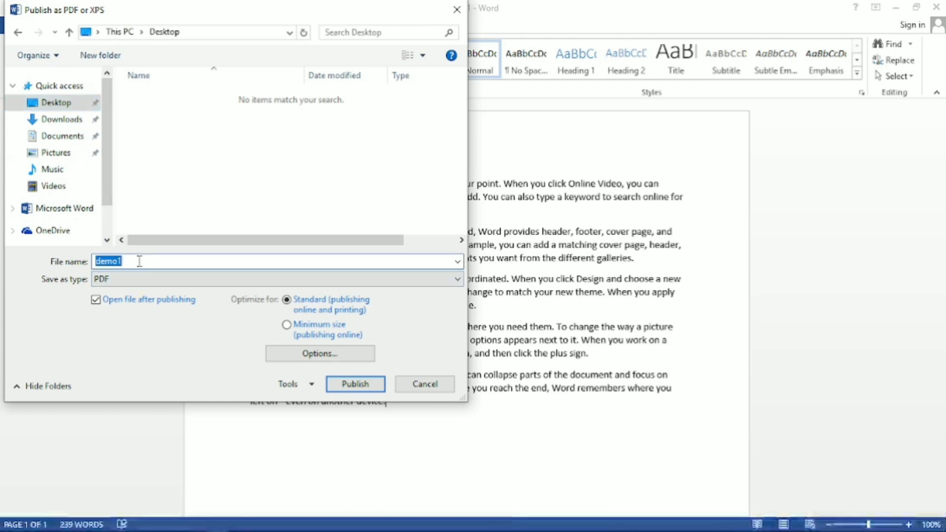
left_click(358, 387)
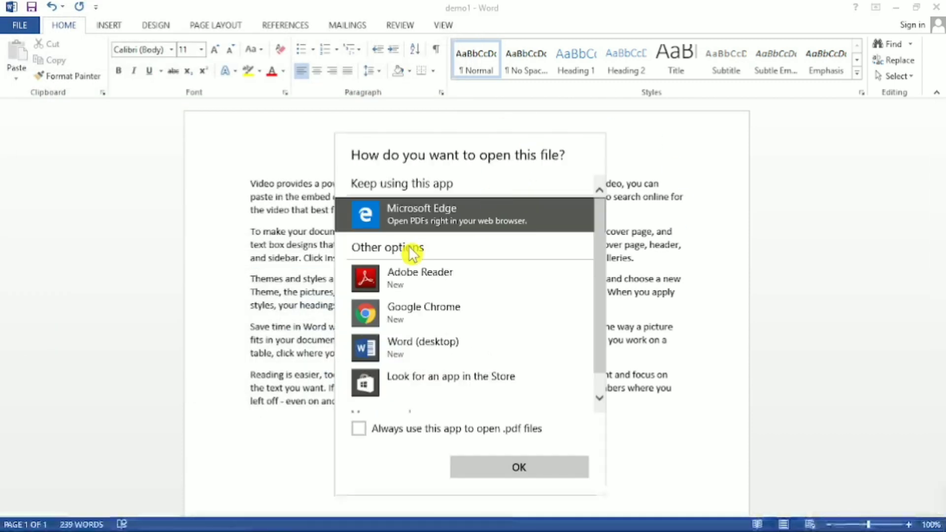
View the published demo1 PDF in Adobe Reader, and close it to return to the Word document.
left_click(444, 275)
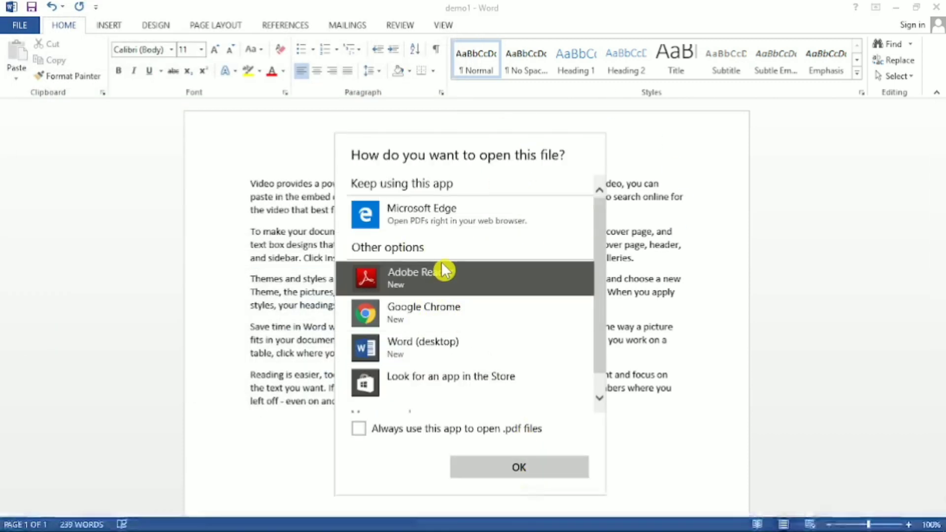
left_click(558, 471)
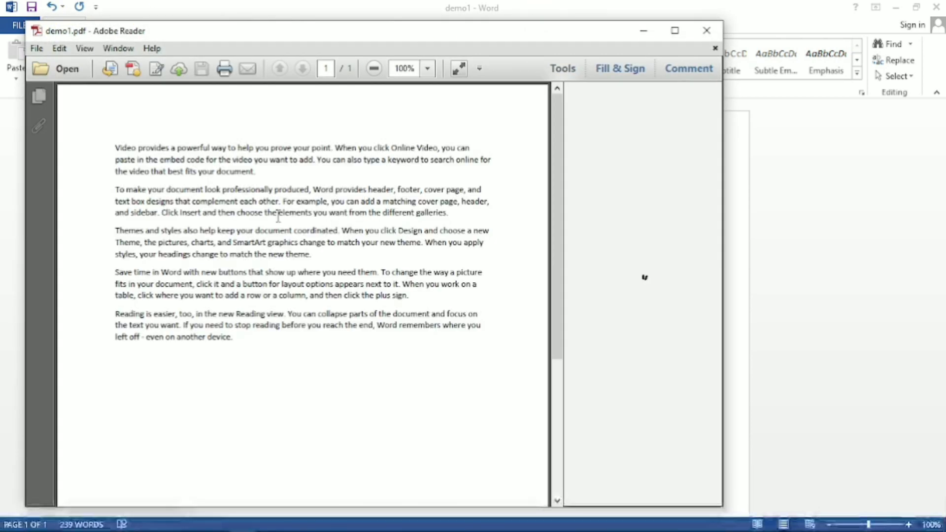
left_click(709, 32)
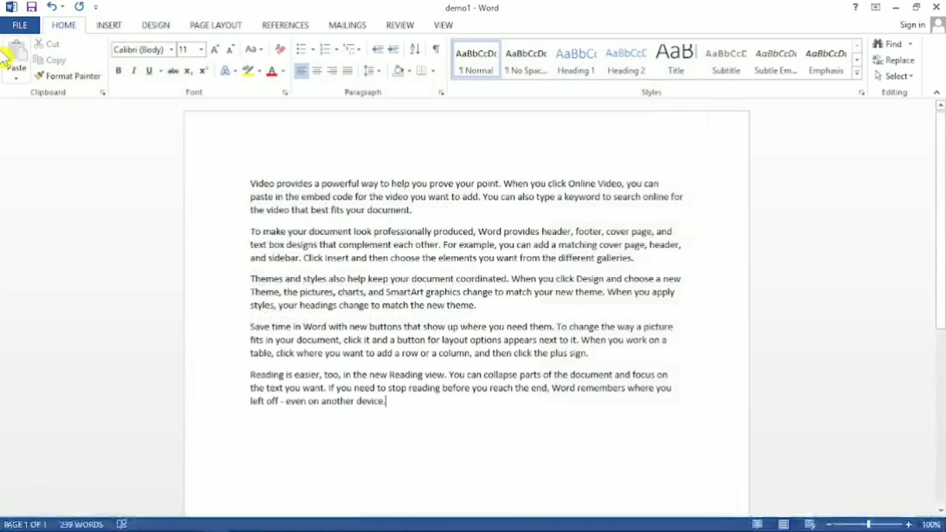
Close the demo1 document, saving its changes.
left_click(19, 28)
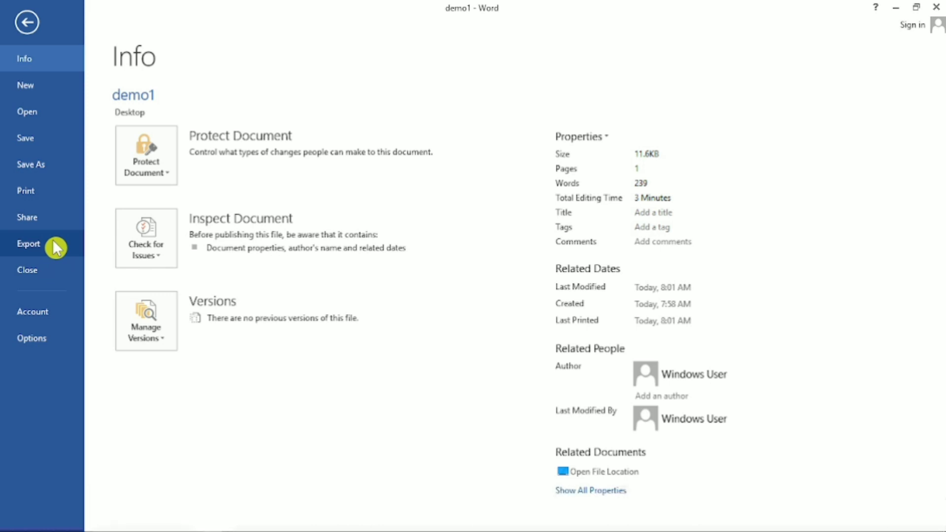
left_click(44, 275)
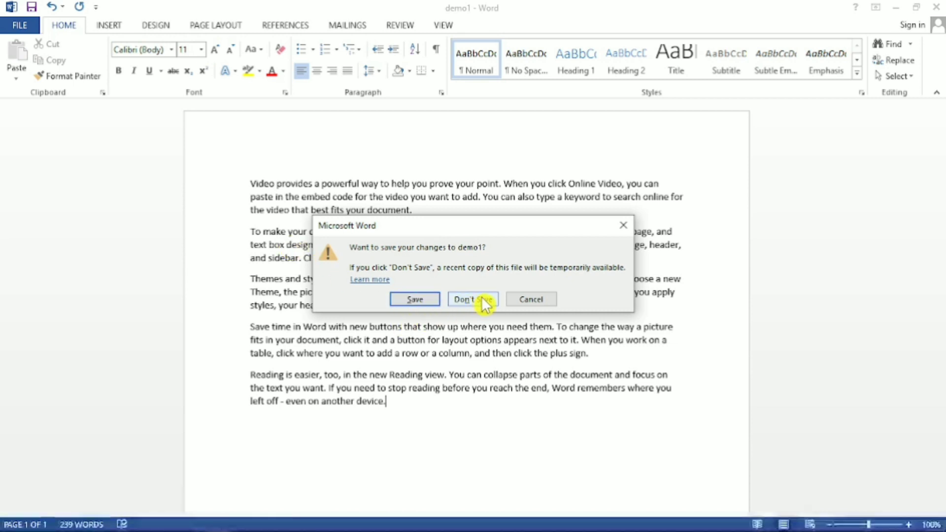
left_click(420, 300)
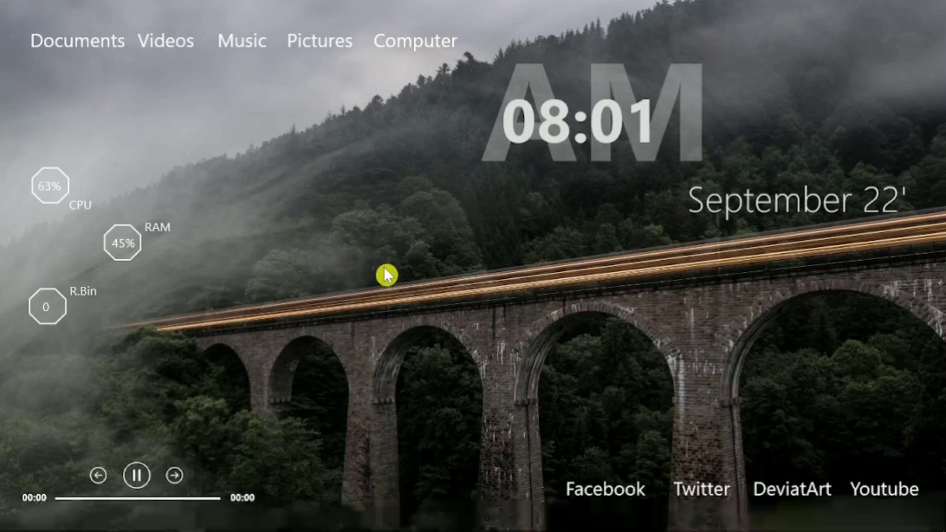
Search Windows for Word and launch it, then create a blank document in a maximized window.
mouse_move(44, 529)
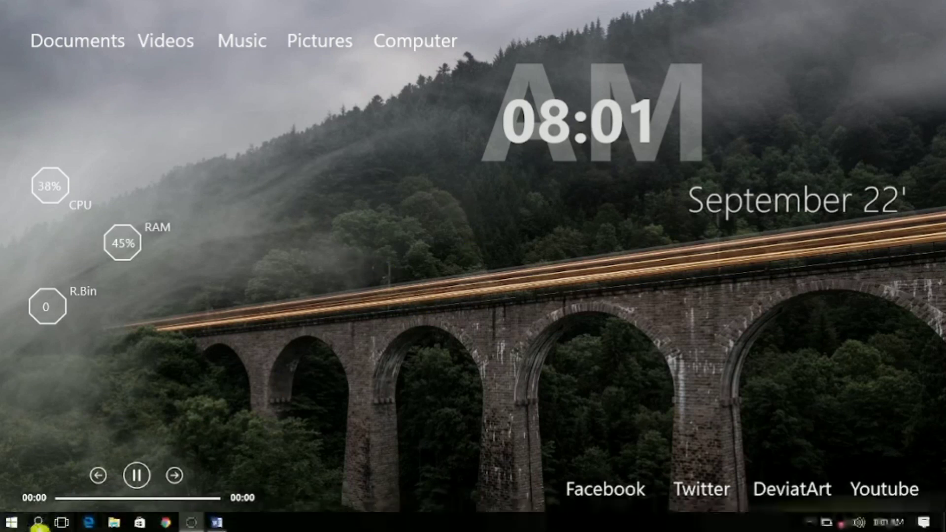
left_click(38, 524)
type("w")
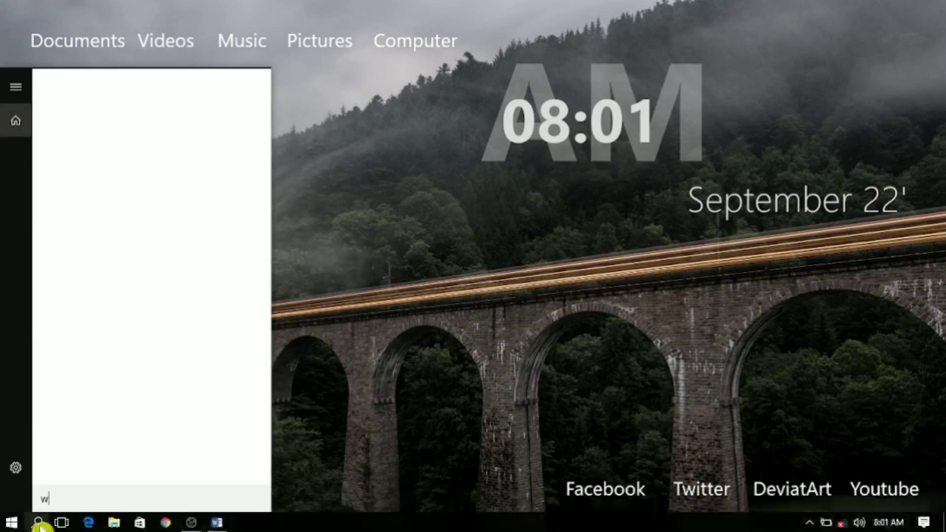
type("or")
key("Return")
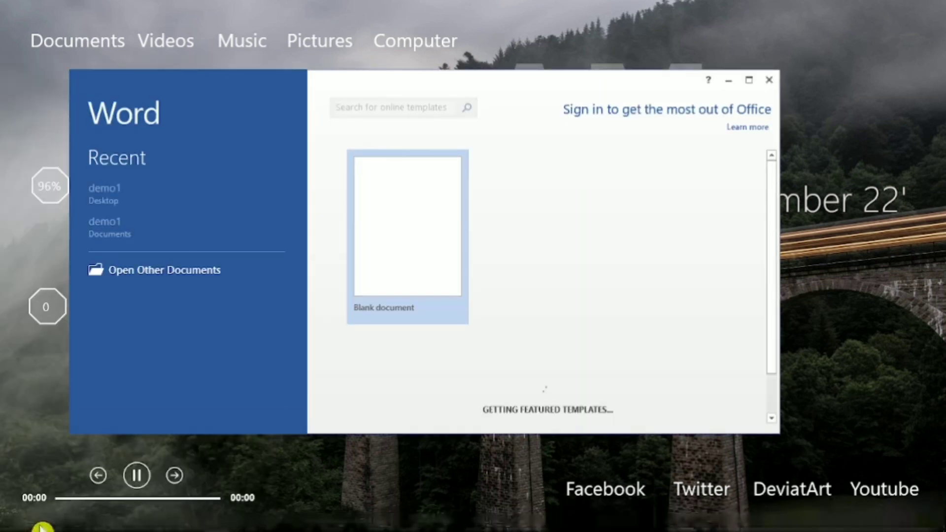
left_click(429, 228)
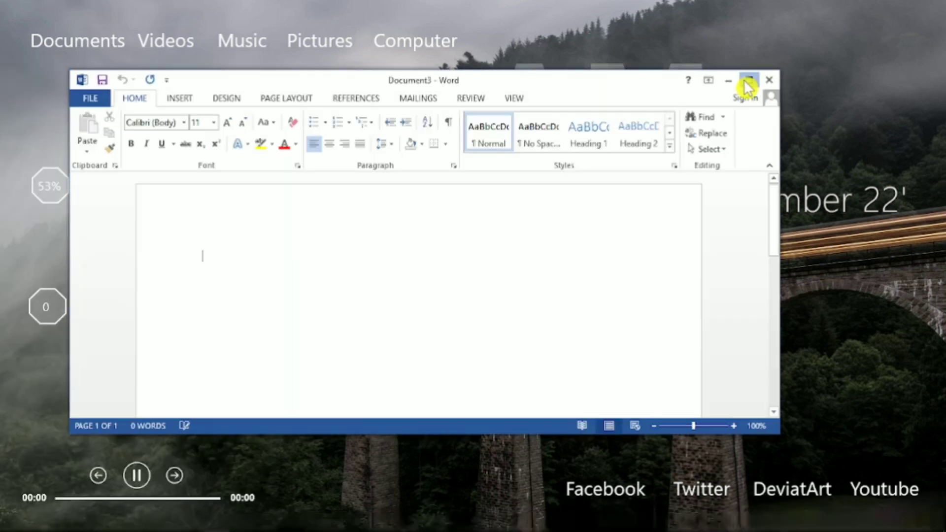
left_click(747, 81)
Examine the Office account page and its product key change dialog, closing the dialog without entering a key.
left_click(27, 24)
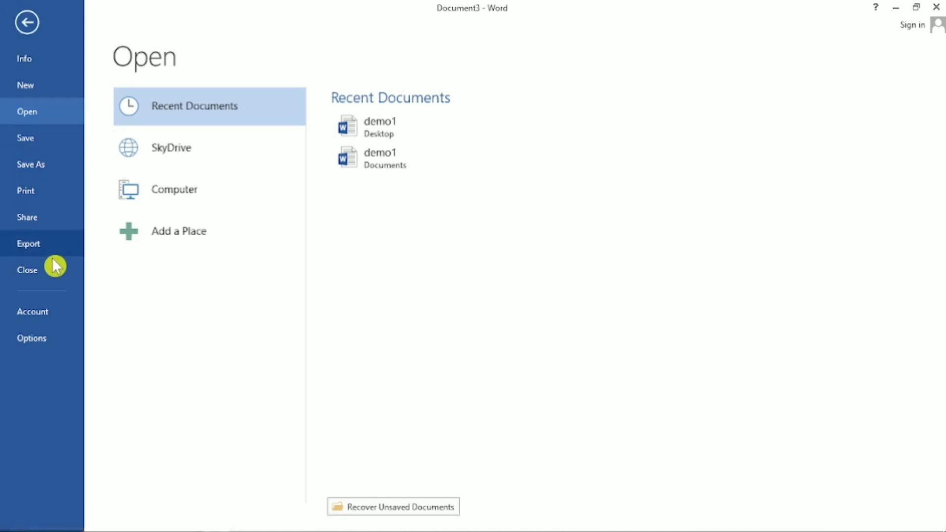
left_click(48, 318)
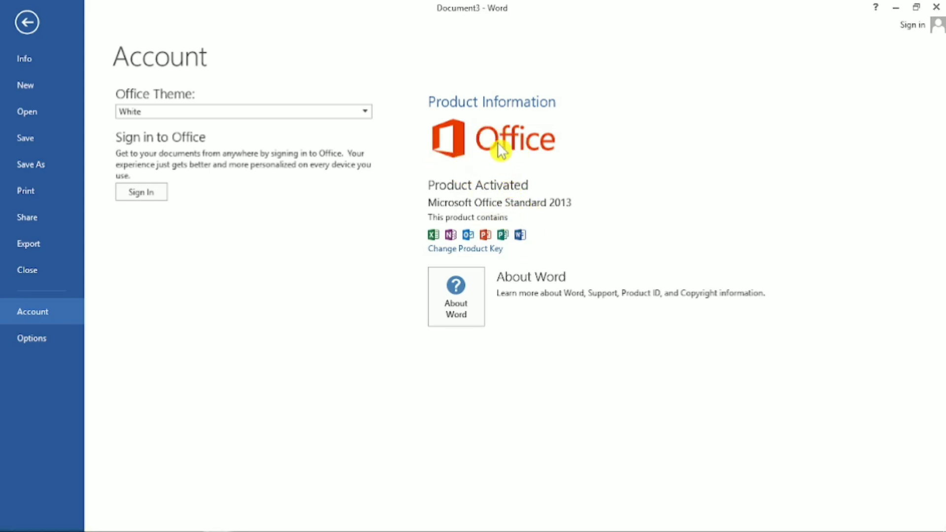
left_click(468, 249)
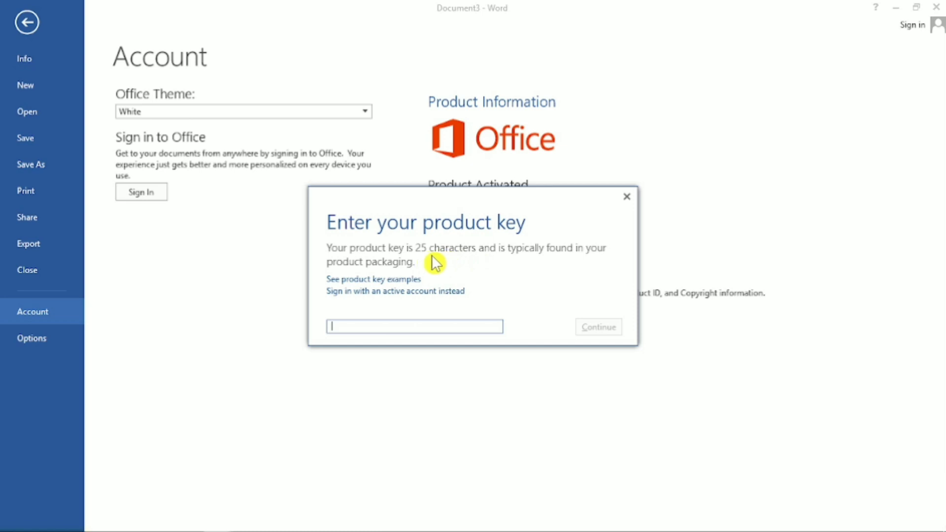
left_click(627, 196)
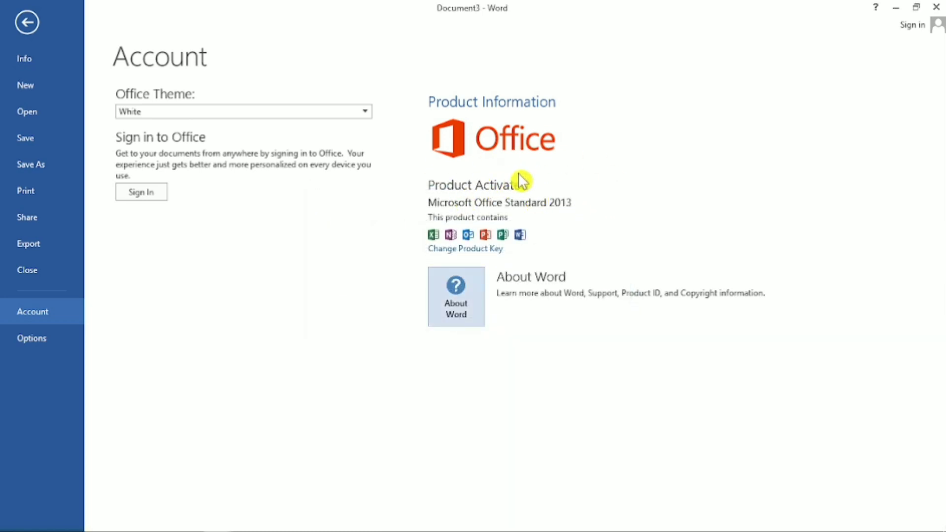
left_click(479, 250)
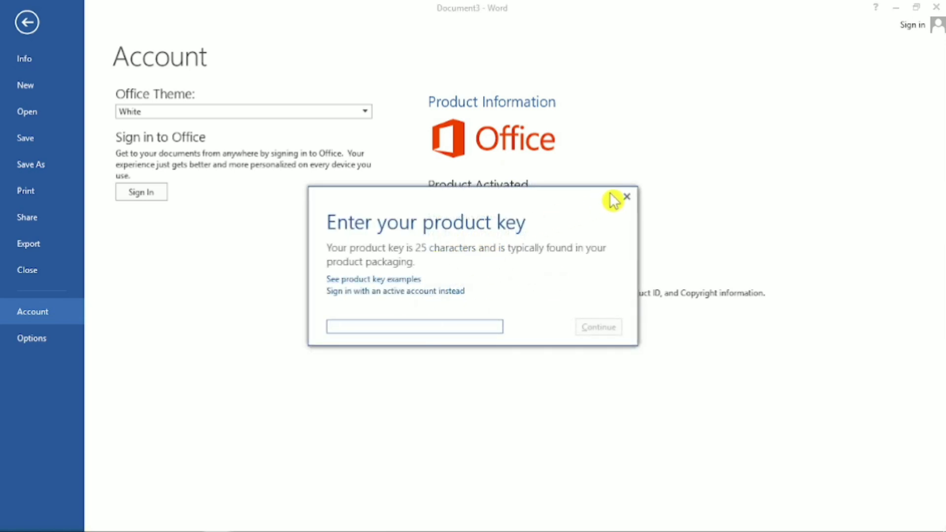
left_click(626, 197)
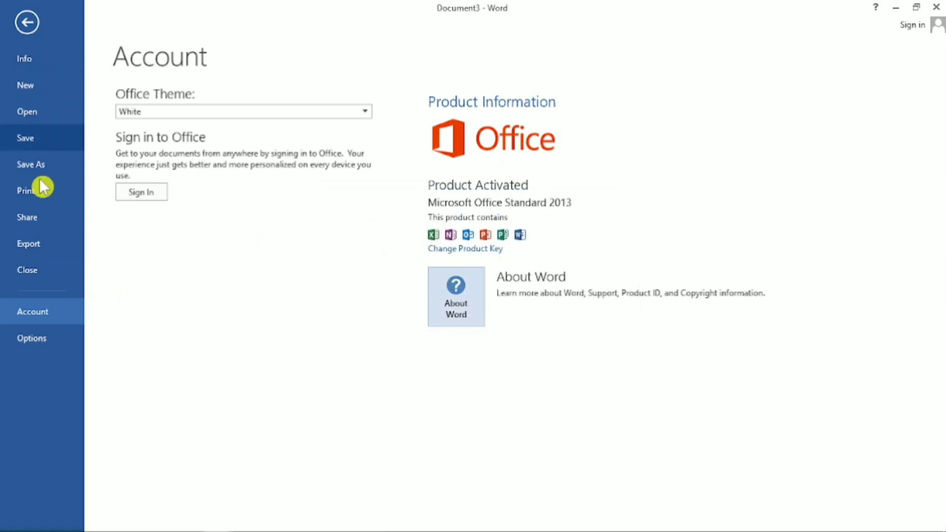
Open Word's program options and examine the General, Display, Proofing, Save, Language and Advanced pages, including the editing, pasting and image settings.
left_click(45, 344)
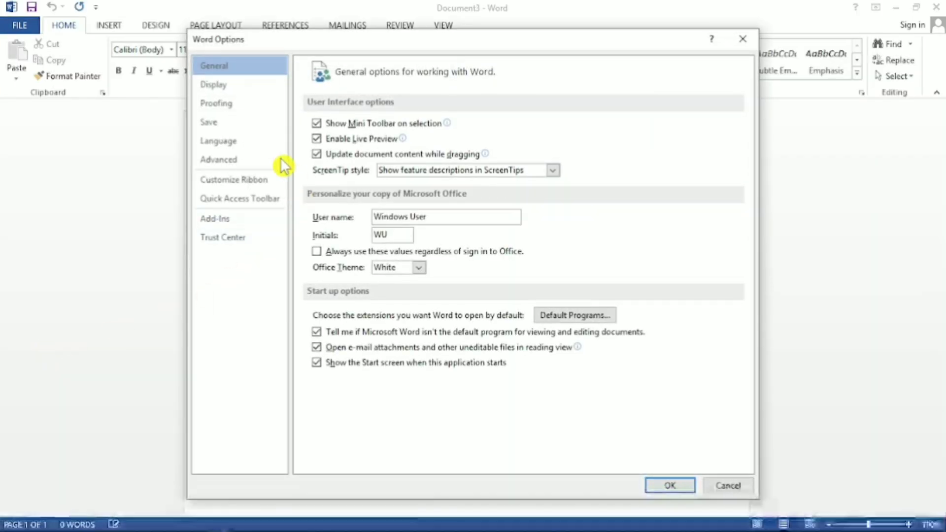
left_click(231, 85)
left_click(231, 102)
left_click(217, 123)
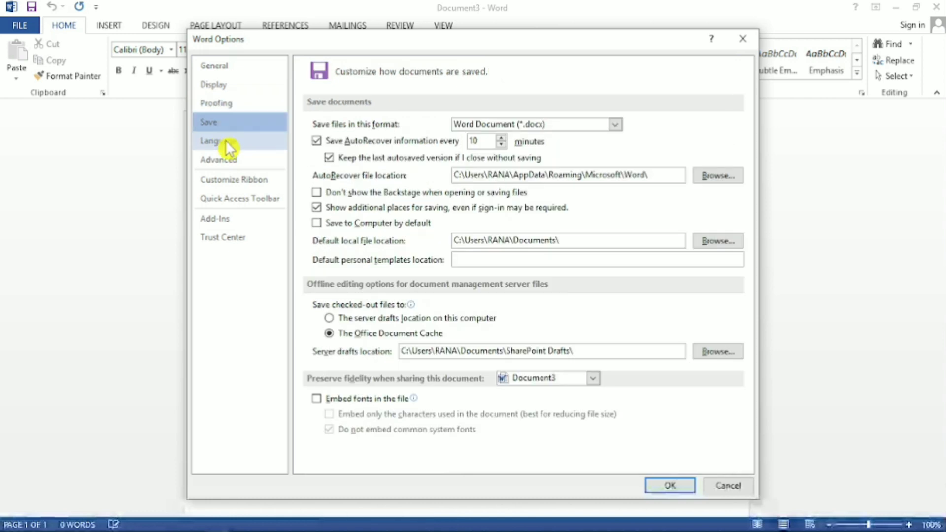
left_click(227, 144)
left_click(228, 160)
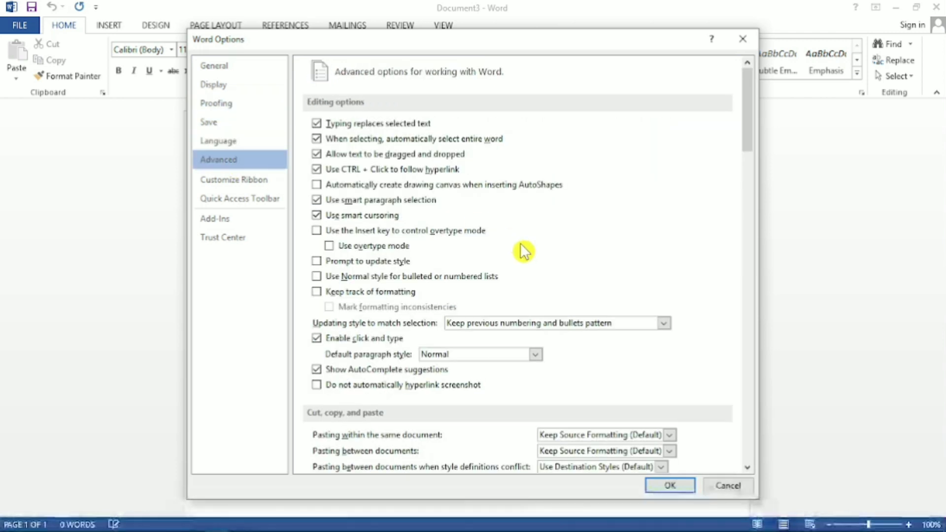
scroll(520, 250, "down", 1)
scroll(519, 251, "down", 5)
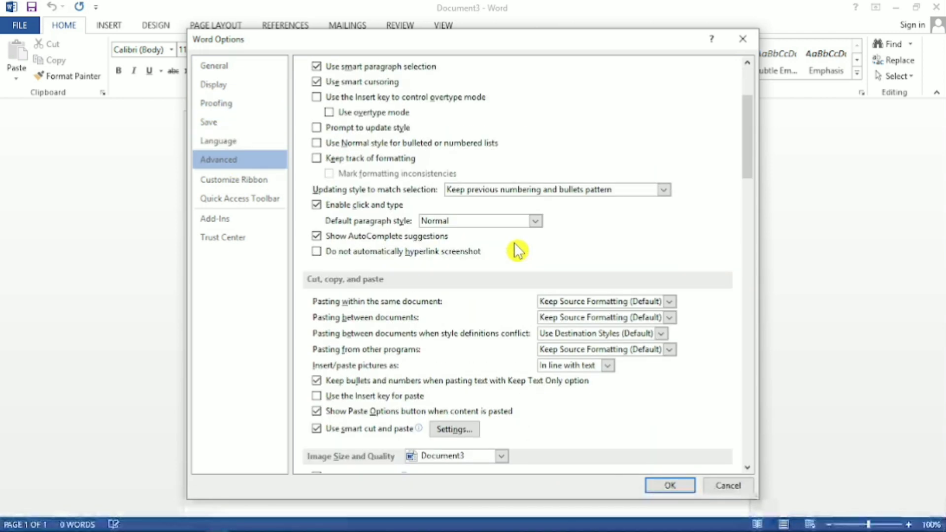
scroll(517, 265, "down", 4)
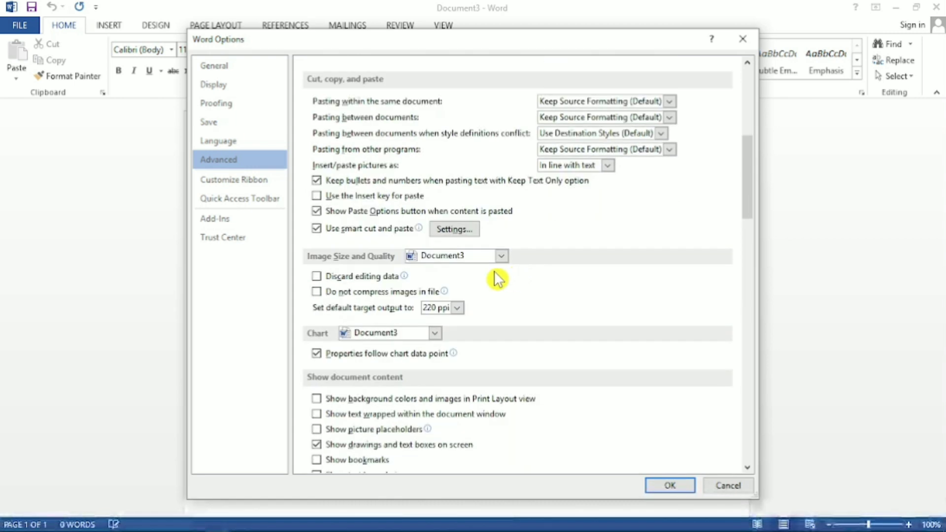
Examine the Customize Ribbon and Quick Access Toolbar pages, revisit the other option pages back to General, and close the options without changes.
left_click(252, 183)
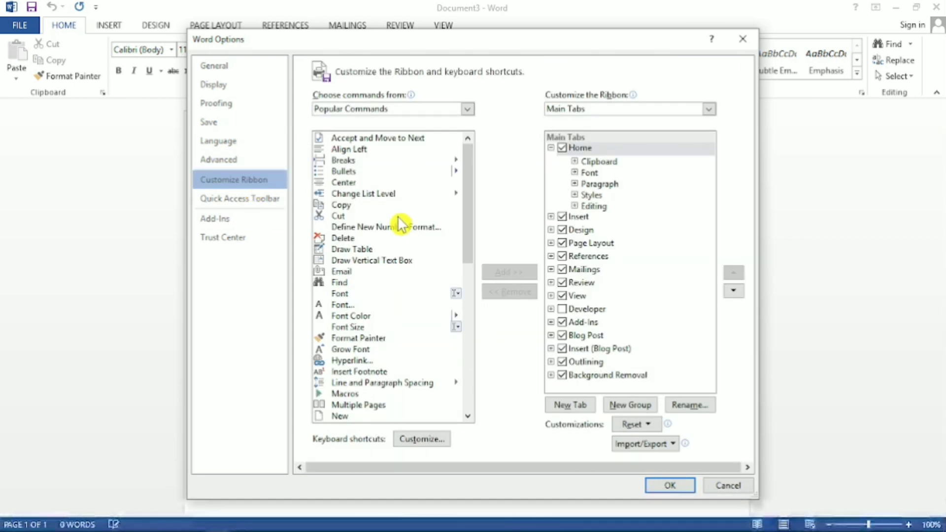
left_click(245, 199)
left_click(244, 183)
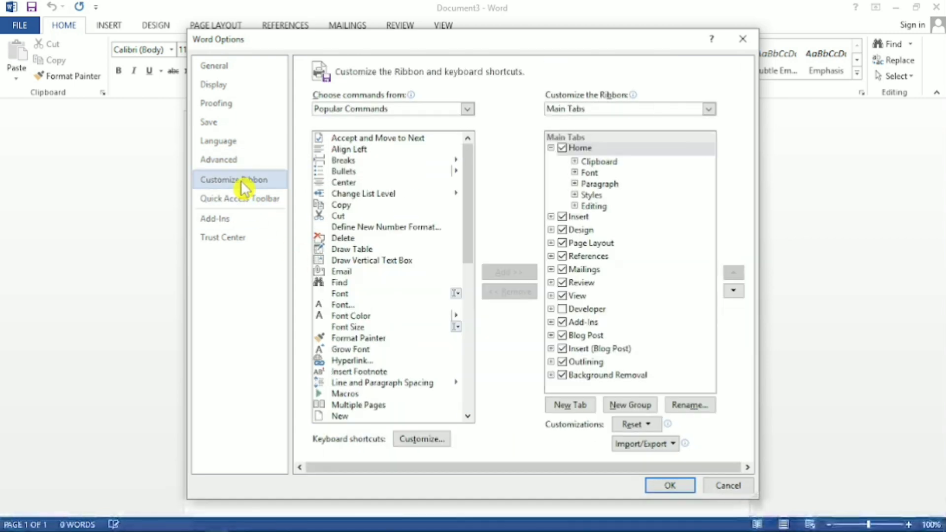
left_click(223, 161)
left_click(217, 140)
left_click(215, 105)
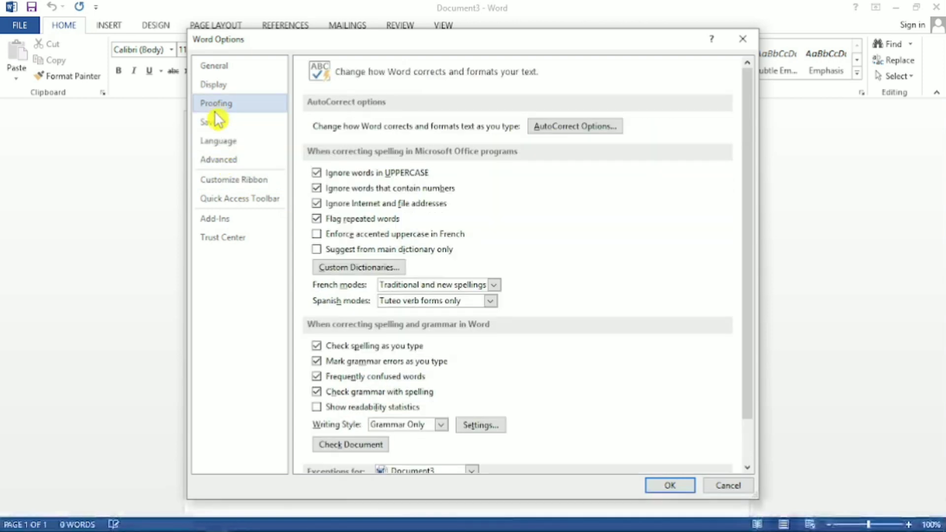
left_click(219, 143)
left_click(222, 159)
left_click(232, 180)
left_click(229, 199)
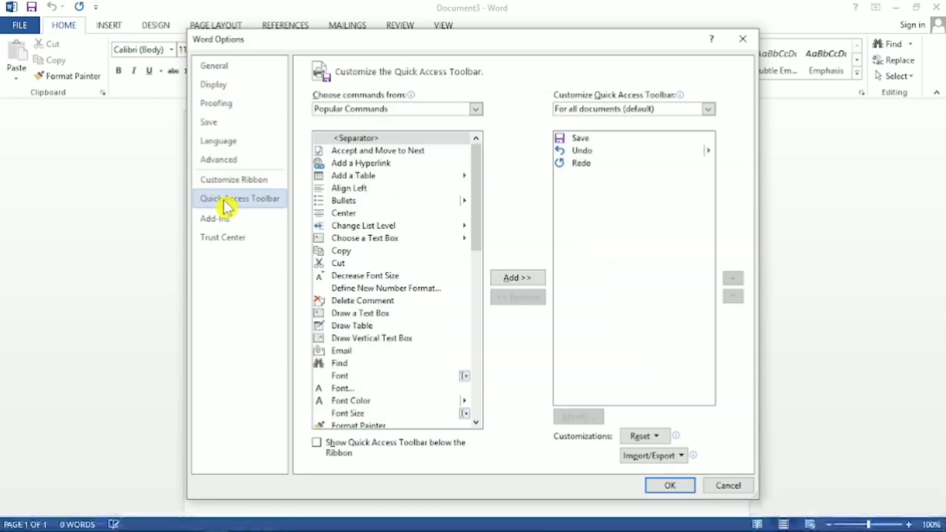
left_click(232, 180)
left_click(225, 160)
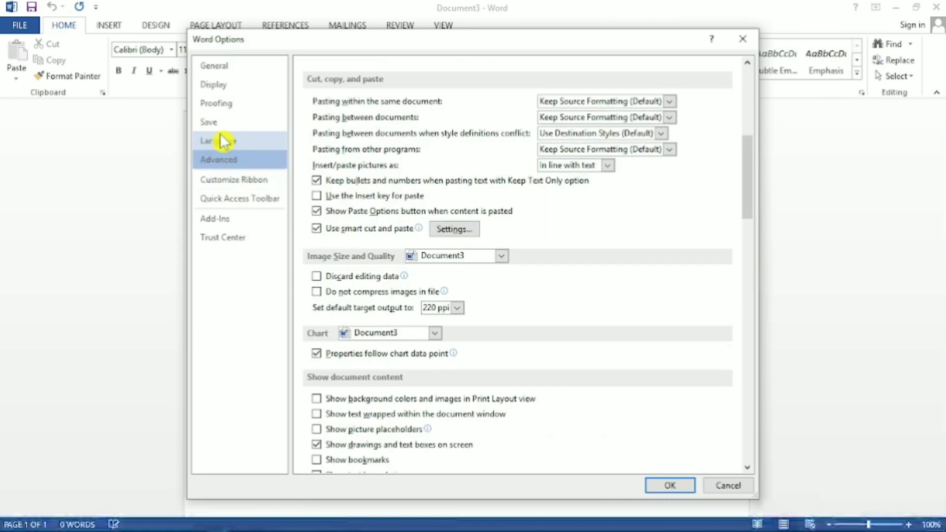
left_click(224, 104)
left_click(216, 66)
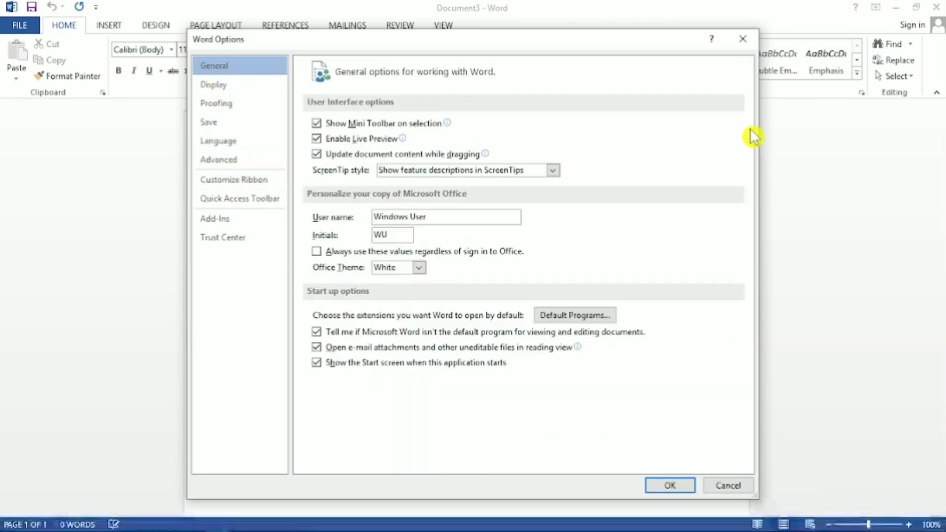
left_click(743, 39)
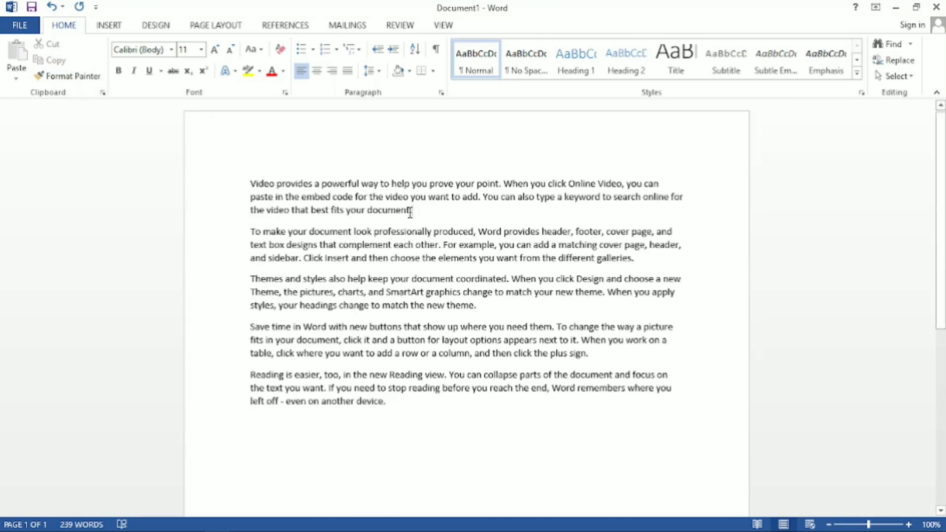
Move the opening "Video provides a powerful way" paragraph to a new line at the document's end by cutting and pasting.
left_click_drag(410, 212, 251, 183)
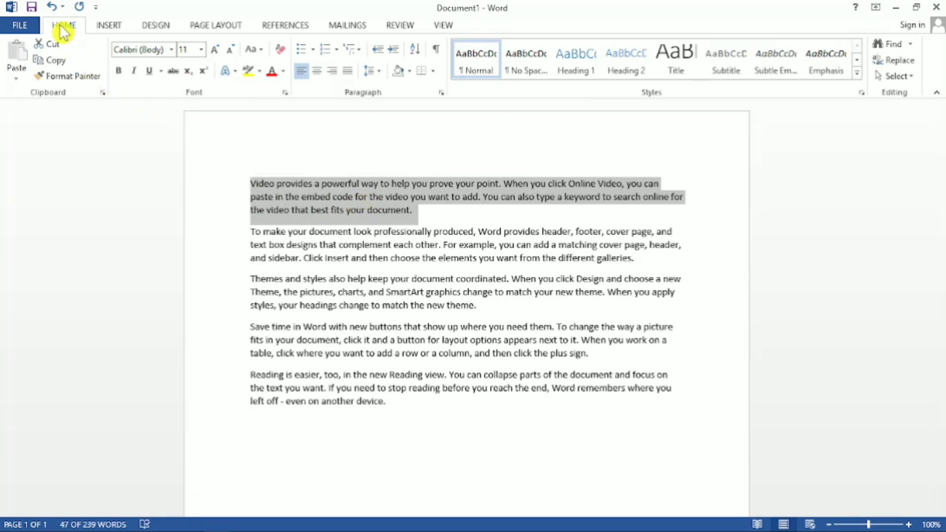
left_click(52, 49)
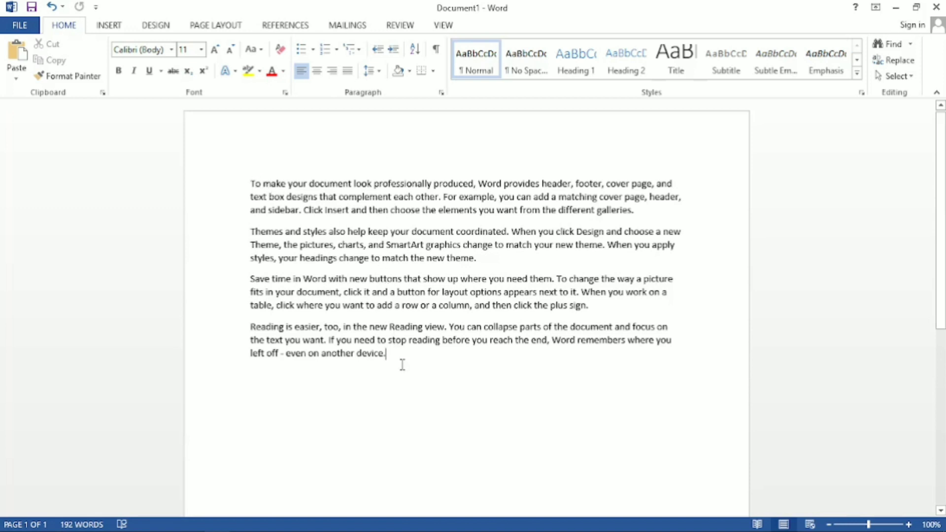
key("Return")
left_click(18, 56)
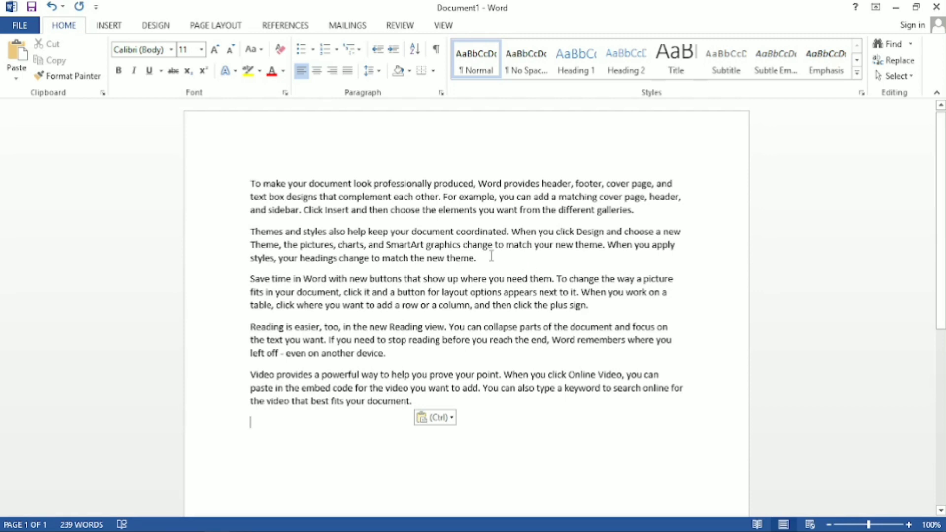
Cut the "Themes and styles also help" paragraph and paste it at the end of the document.
left_click_drag(482, 262, 252, 232)
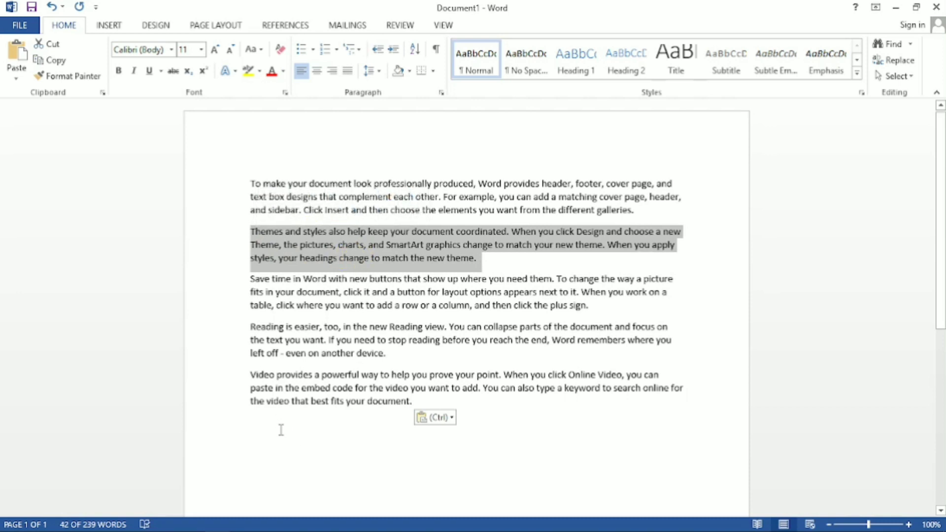
left_click(58, 47)
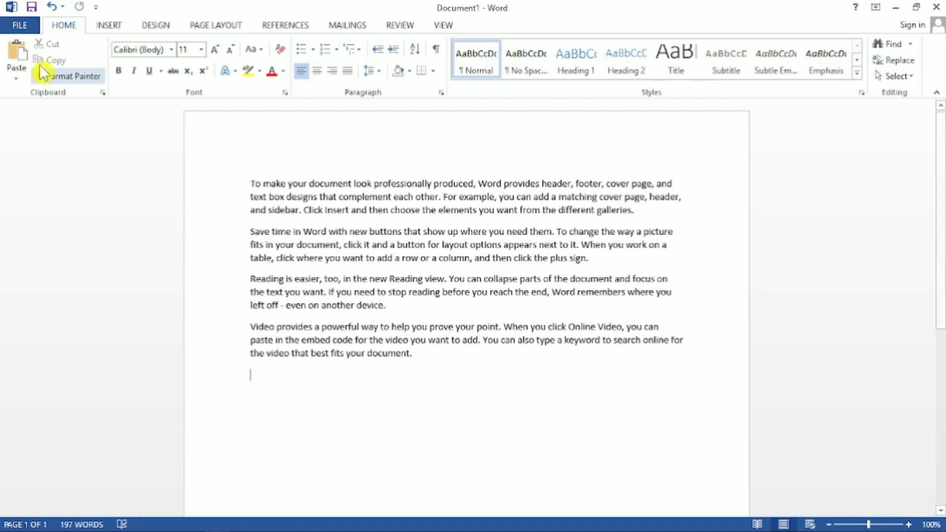
left_click(17, 52)
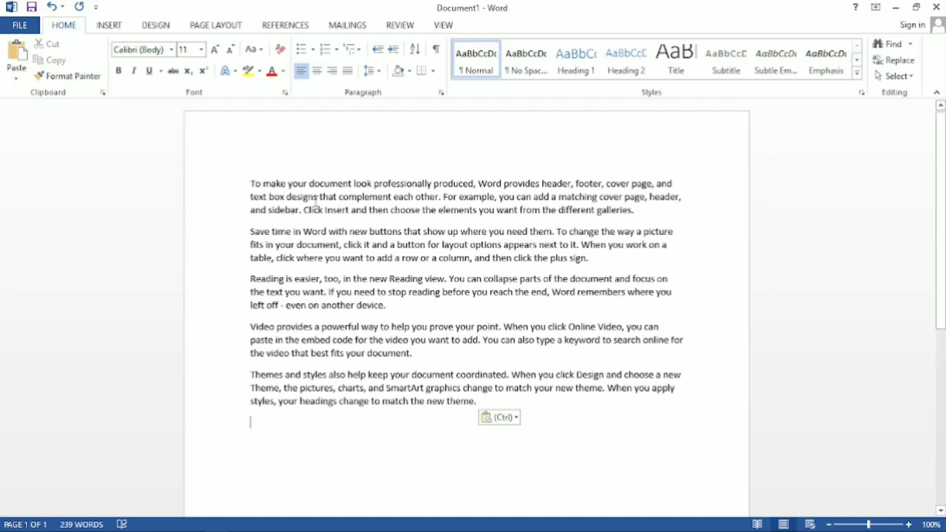
Copy the first paragraph, "To make your document look professionally produced", and paste the duplicate at the end of the document.
left_click_drag(253, 180, 562, 211)
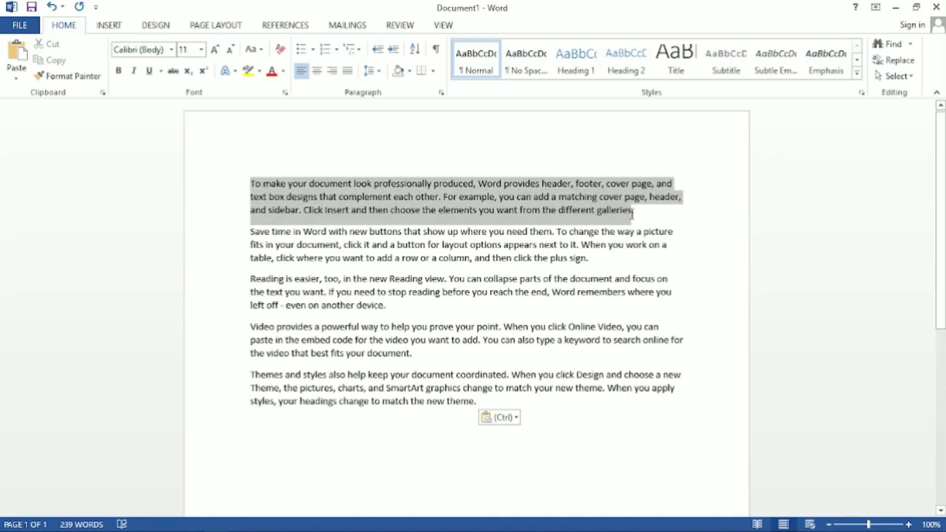
left_click_drag(634, 213, 635, 213)
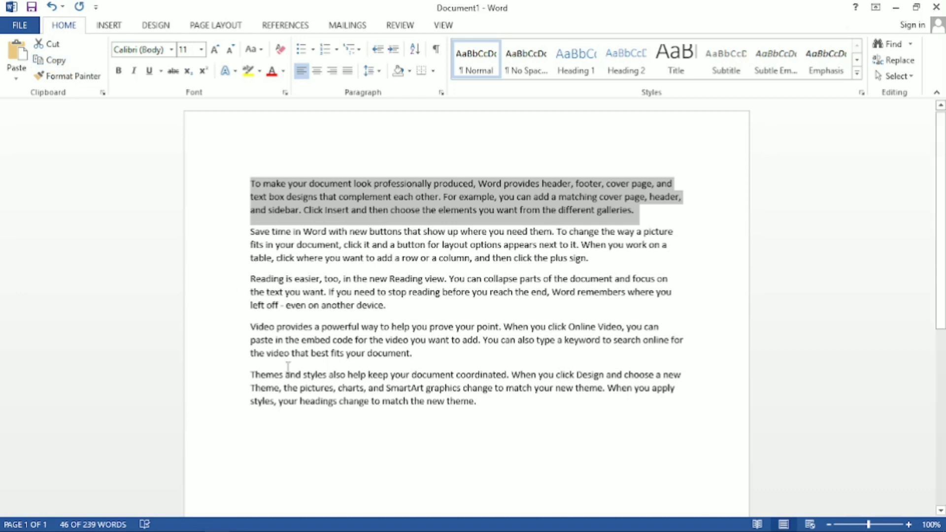
left_click(253, 432)
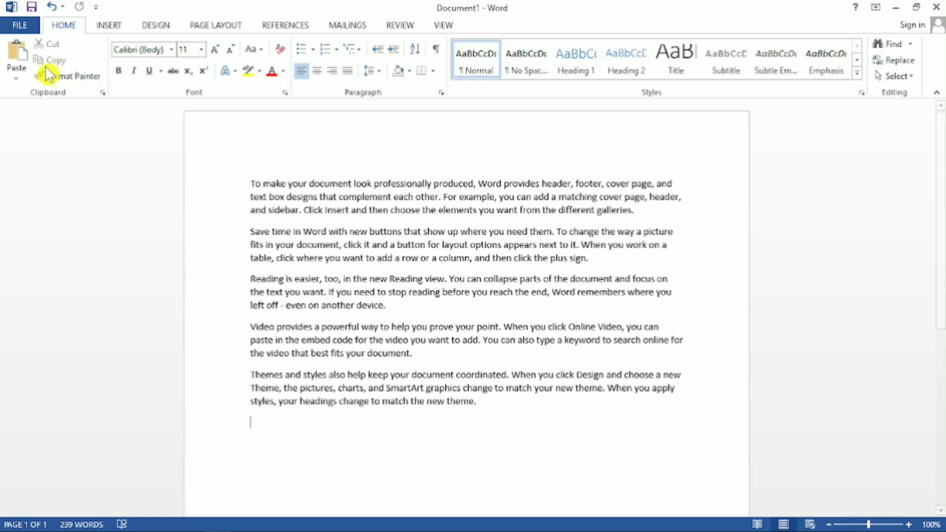
left_click(17, 54)
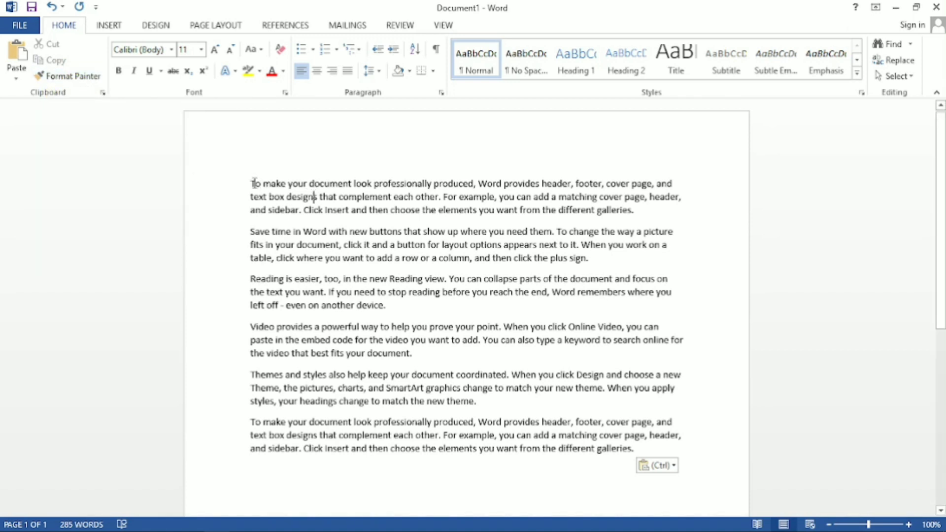
left_click_drag(251, 183, 613, 465)
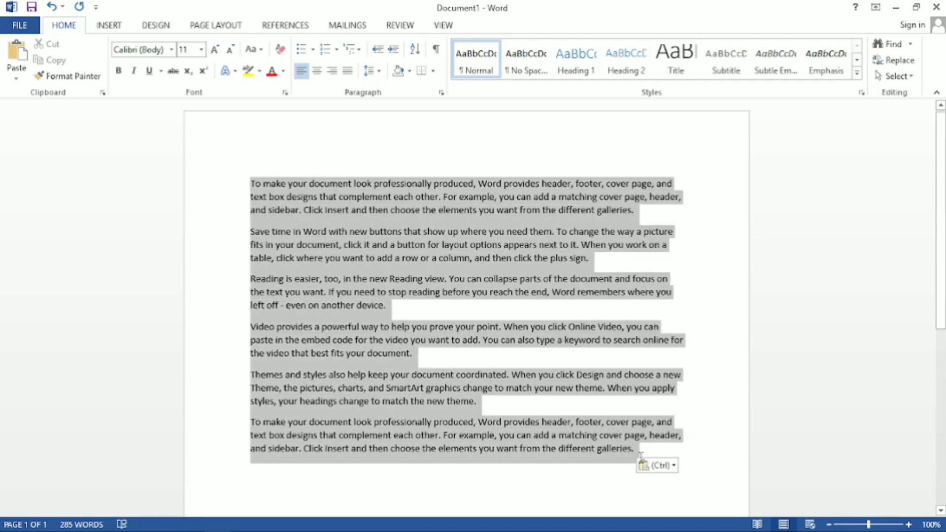
left_click(423, 286)
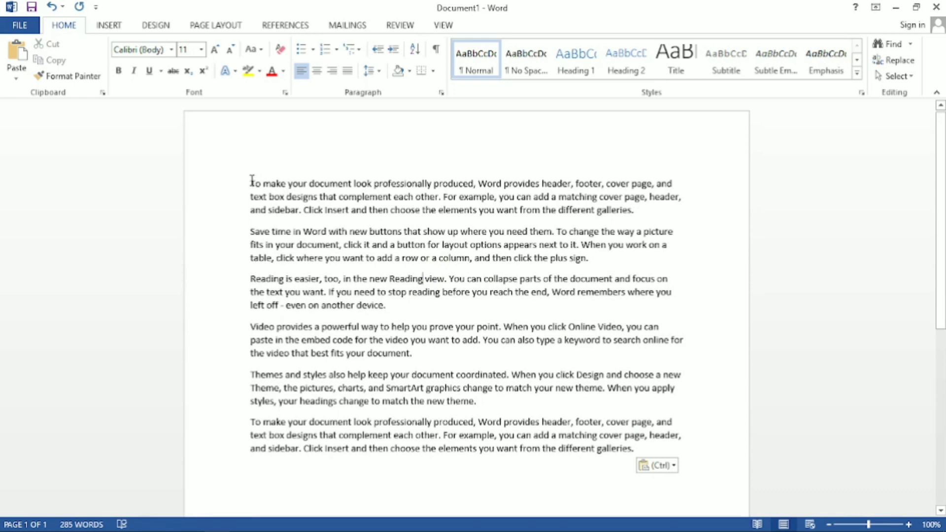
left_click_drag(252, 181, 636, 461)
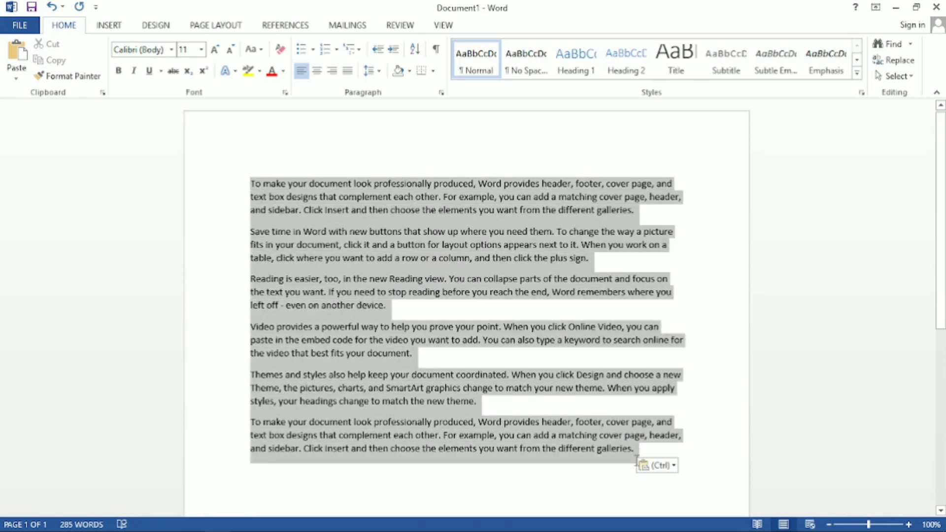
left_click(390, 306)
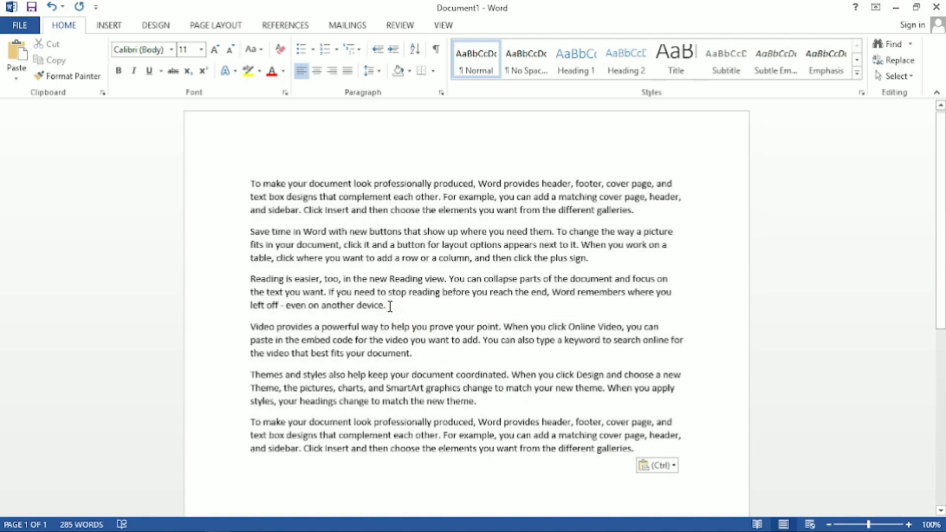
Format the first paragraph in Arial Rounded MT Bold at size 20 with the standard red font color, and clear the selection.
left_click_drag(636, 213, 238, 192)
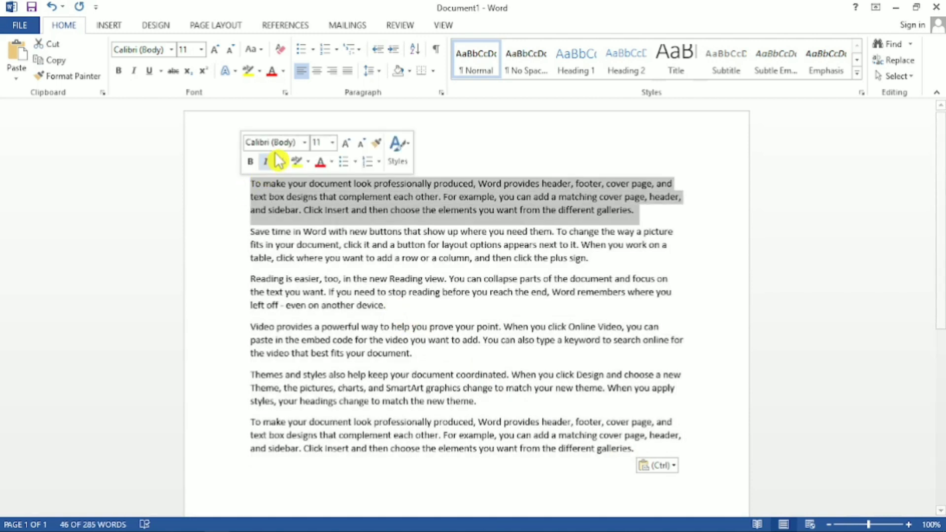
left_click(304, 143)
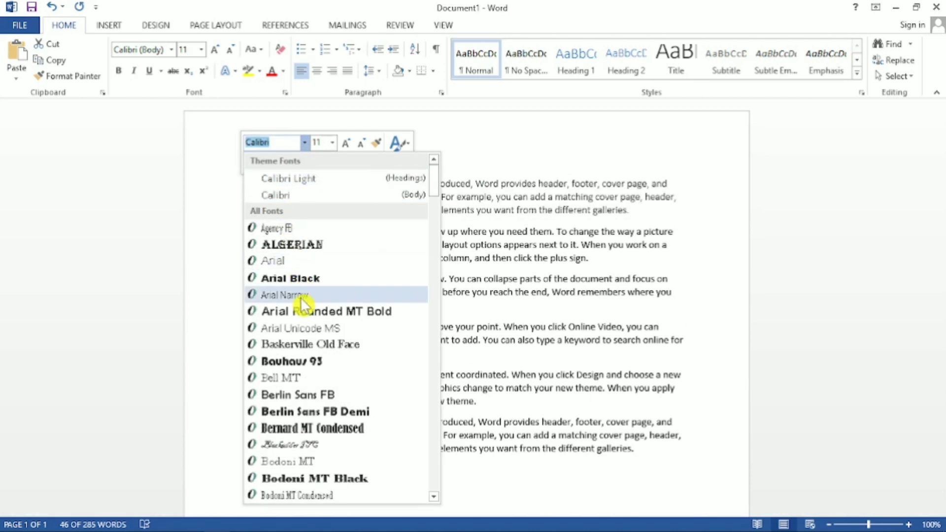
left_click(306, 312)
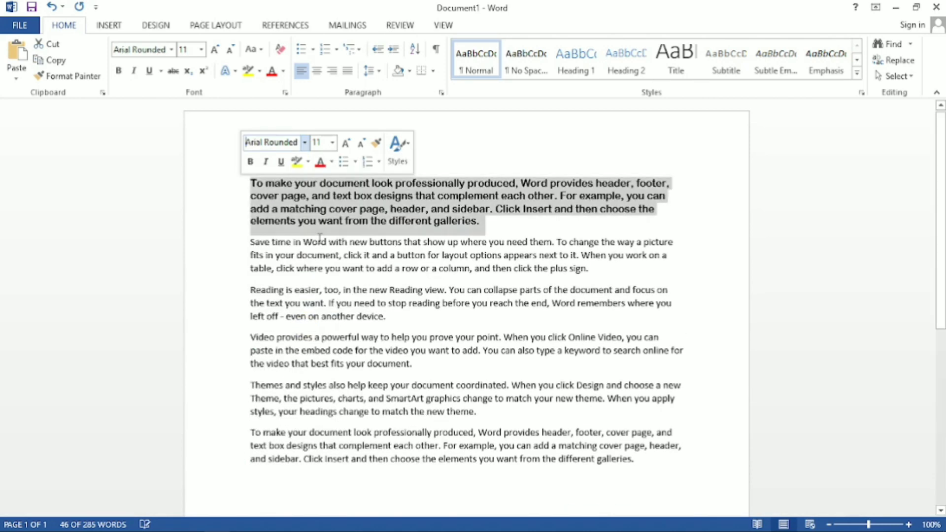
left_click(202, 50)
left_click(191, 179)
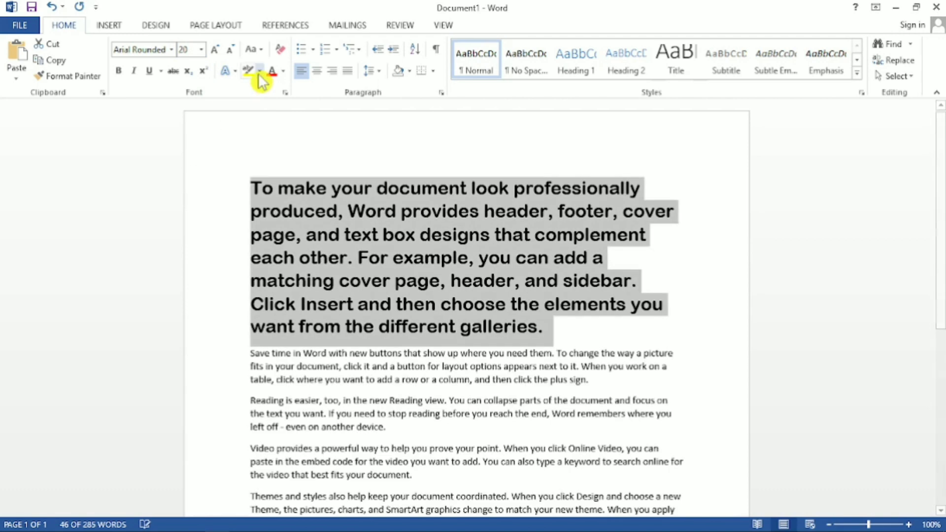
left_click(284, 72)
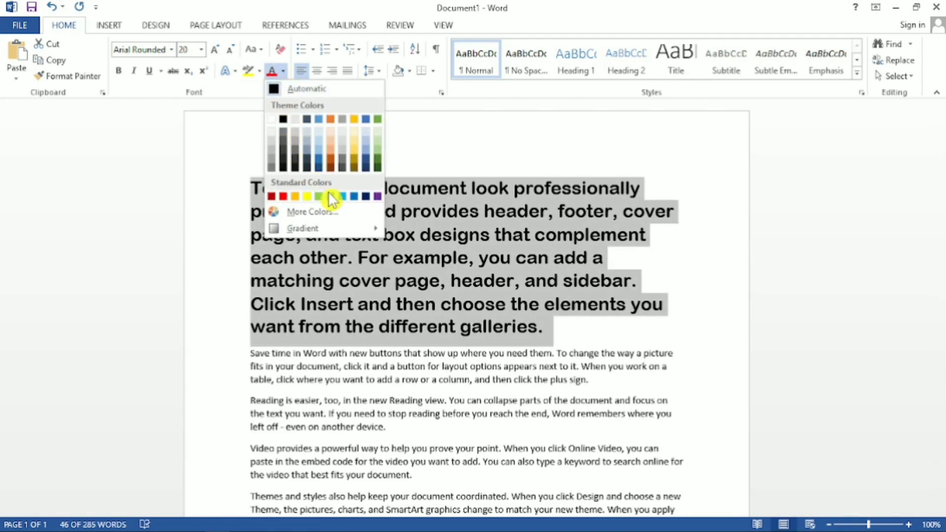
left_click(284, 196)
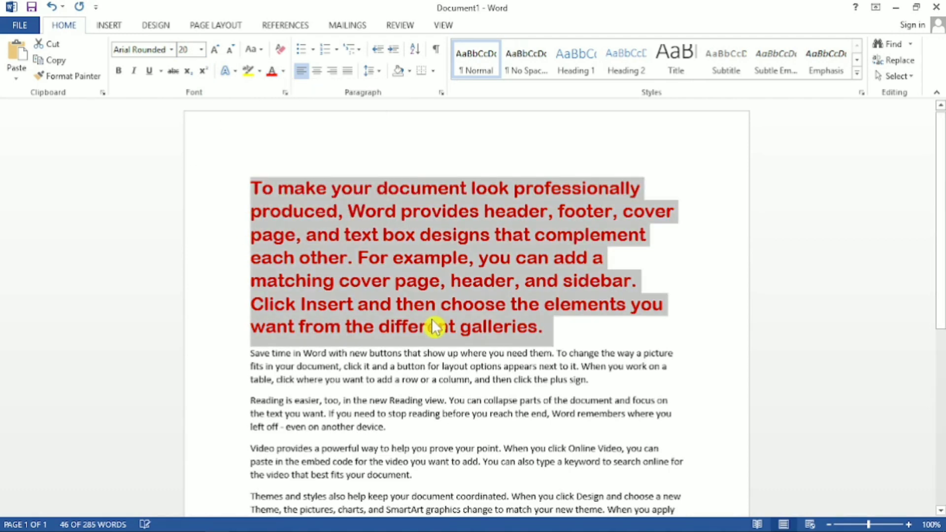
left_click(432, 323)
scroll(471, 242, "down", 1)
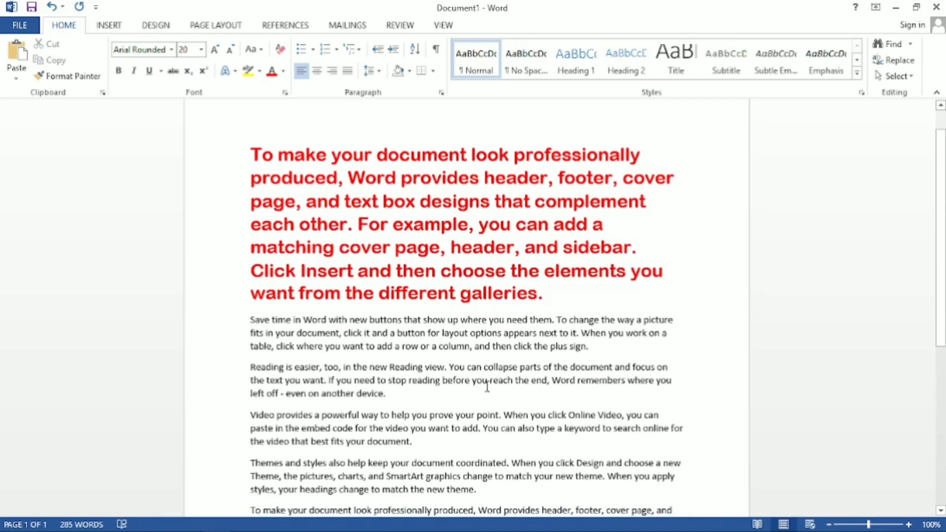
left_click_drag(598, 349, 256, 180)
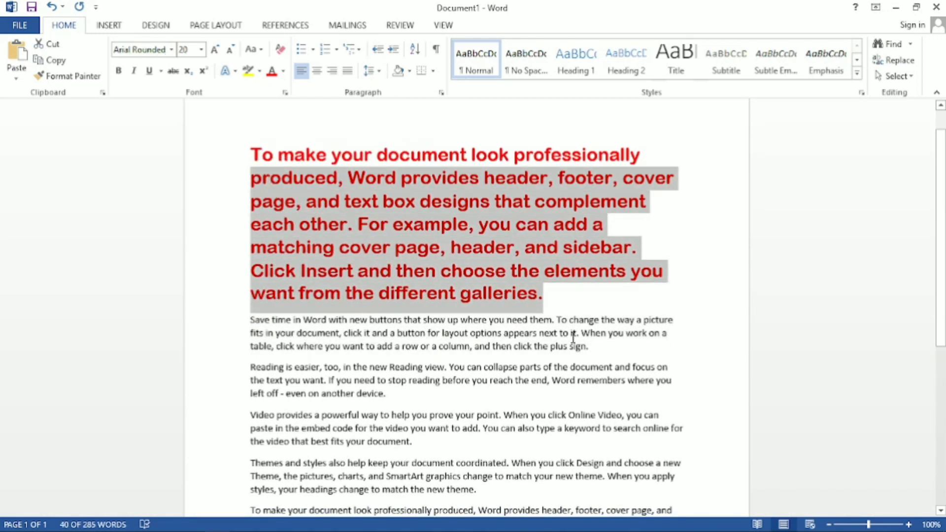
left_click_drag(590, 348, 285, 323)
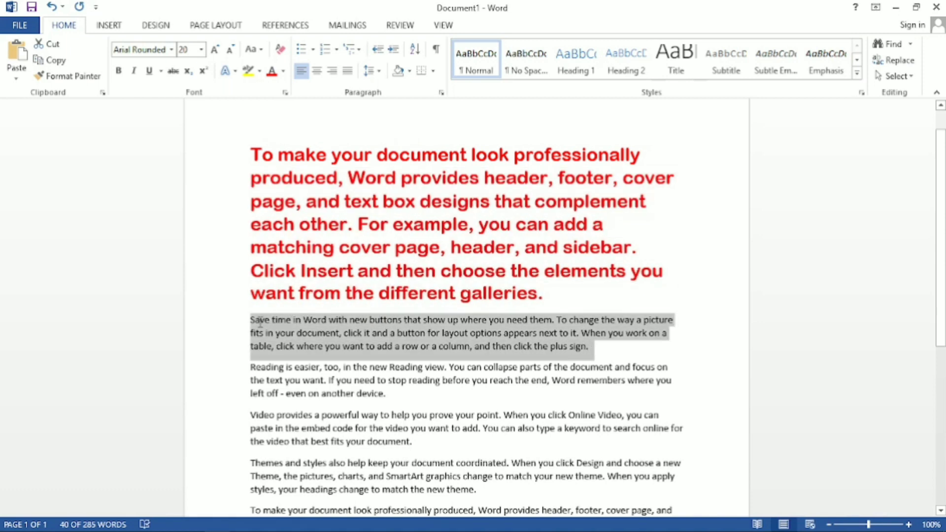
left_click(381, 402)
Copy the first paragraph's formatting to the "Video provides a powerful way" paragraph with Format Painter, and clear the selection.
left_click_drag(547, 296, 251, 155)
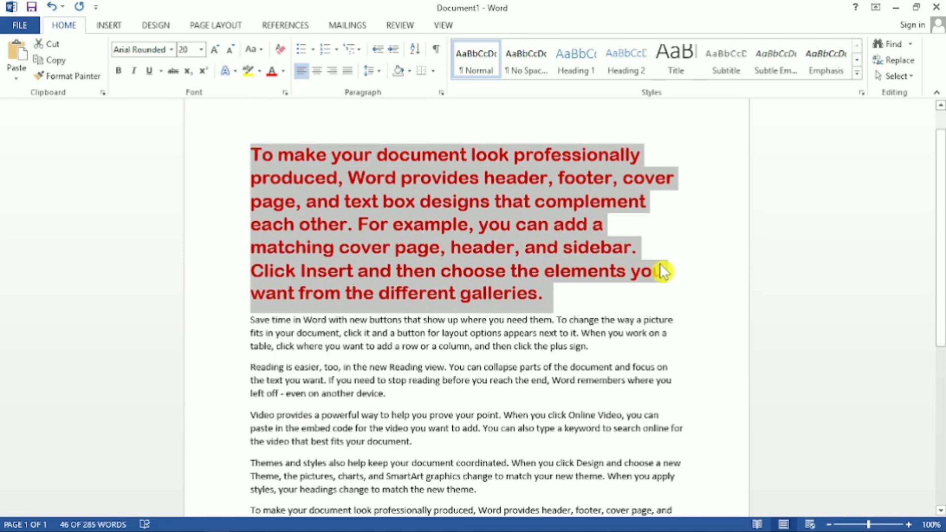
left_click_drag(545, 295, 269, 153)
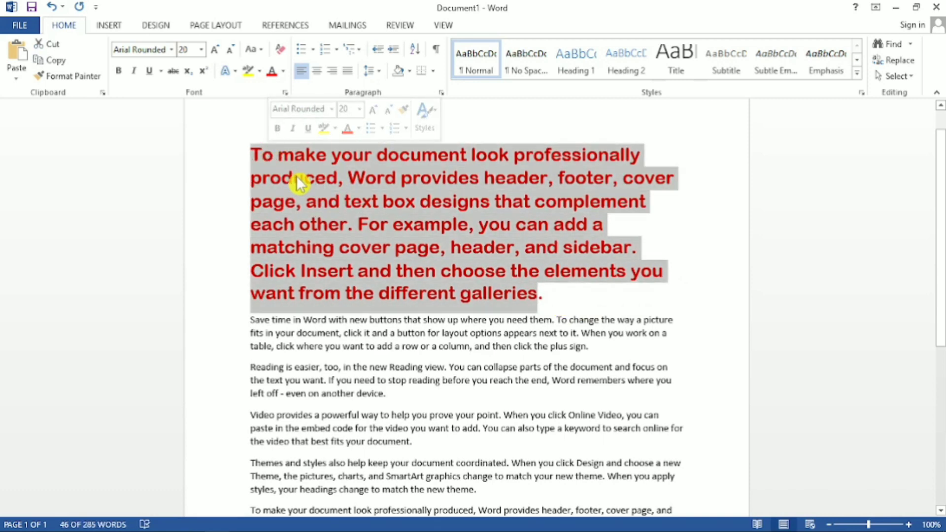
left_click(70, 80)
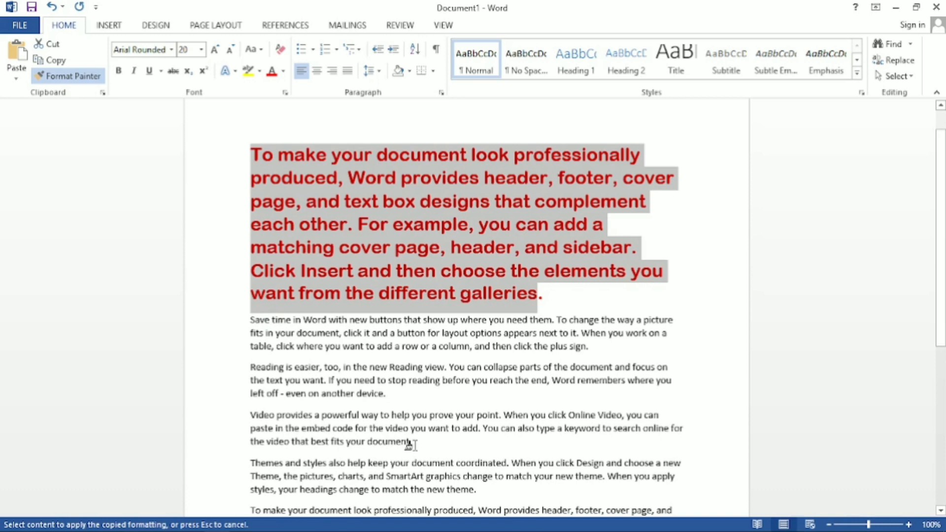
left_click_drag(412, 443, 265, 424)
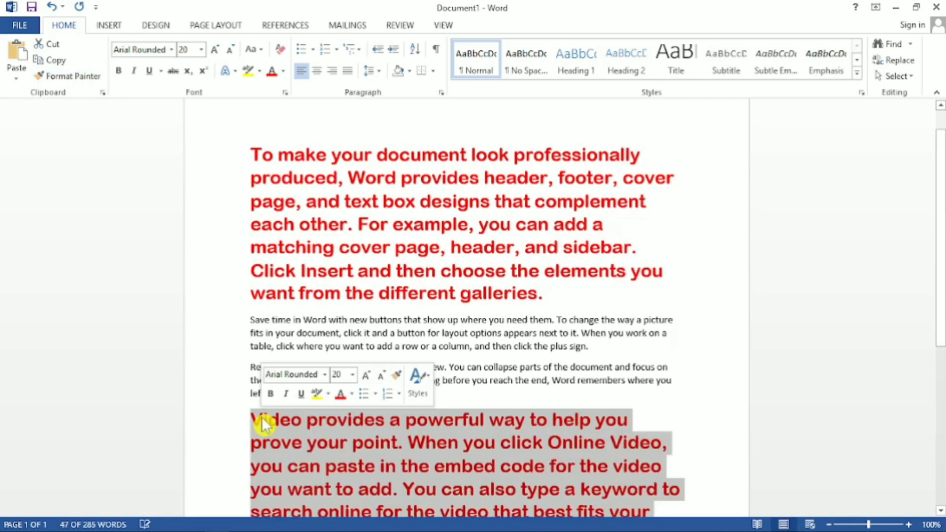
scroll(270, 422, "down", 3)
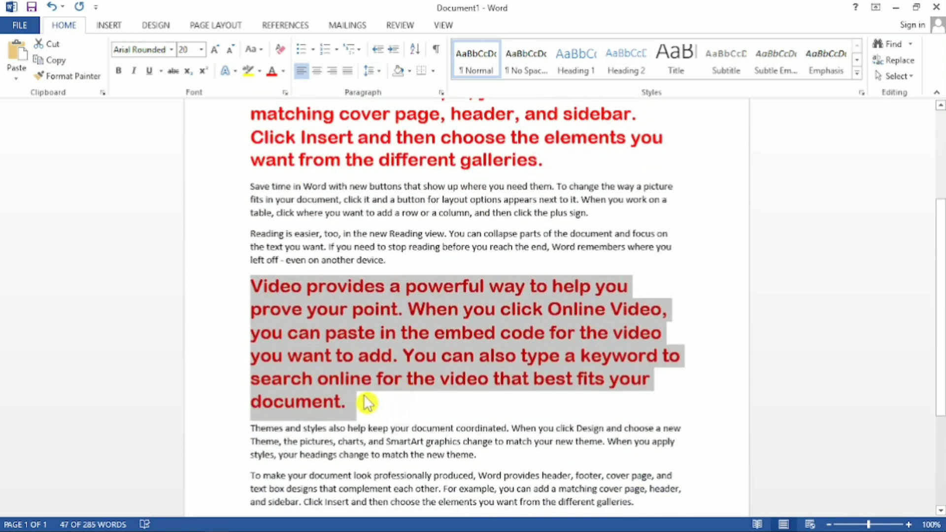
left_click(357, 410)
scroll(367, 308, "up", 1)
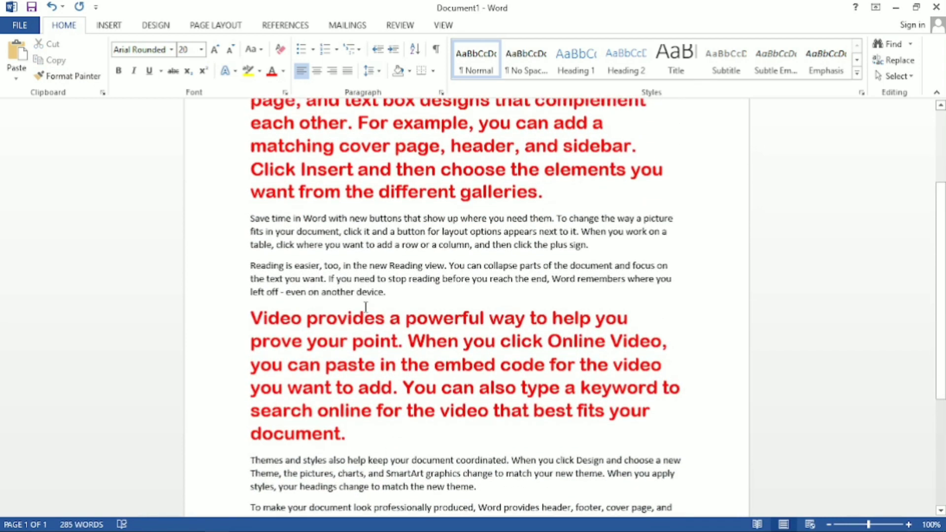
Copy the "Video provides a powerful way" paragraph's formatting to the document's last paragraph with Format Painter.
left_click_drag(545, 194, 227, 110)
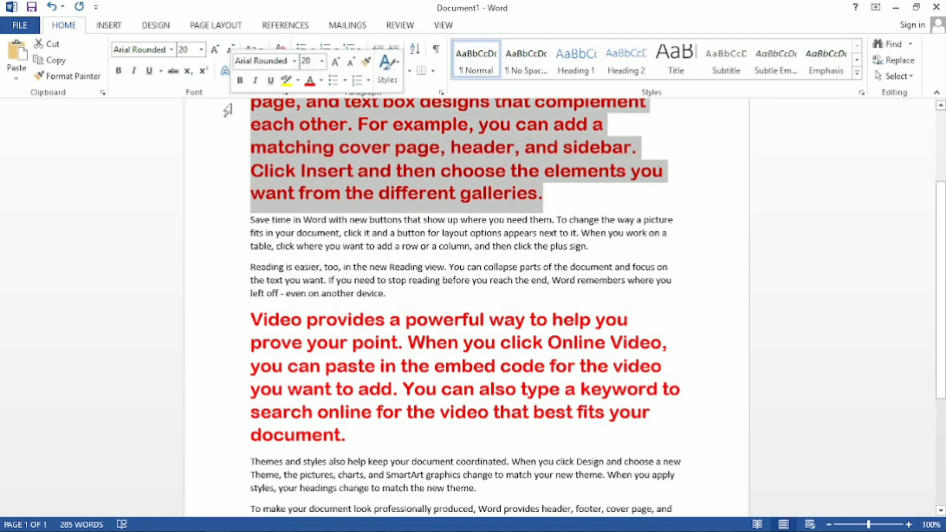
left_click(550, 200)
scroll(379, 340, "down", 2)
left_click_drag(347, 376, 254, 253)
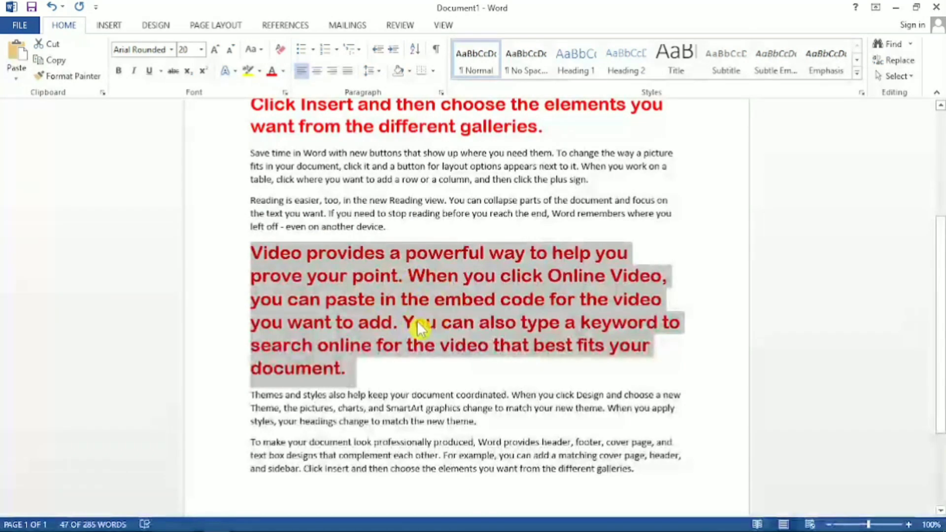
left_click(69, 77)
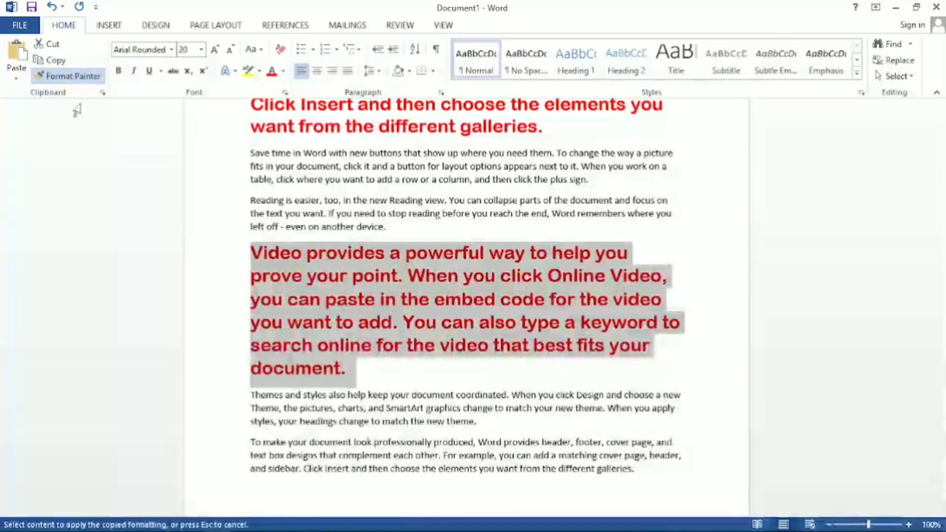
left_click_drag(635, 473, 310, 442)
left_click_drag(247, 442, 252, 443)
scroll(537, 436, "down", 3)
scroll(537, 436, "up", 7)
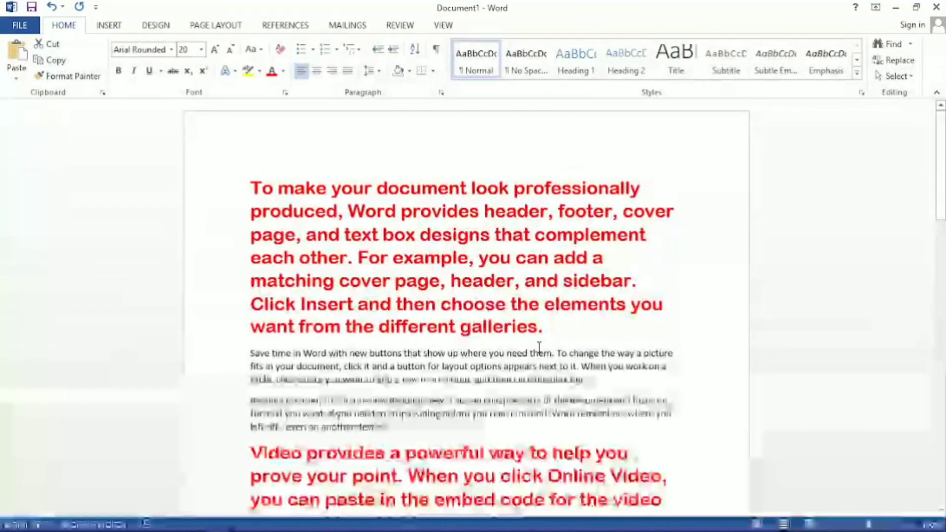
scroll(539, 386, "down", 4)
scroll(539, 387, "down", 2)
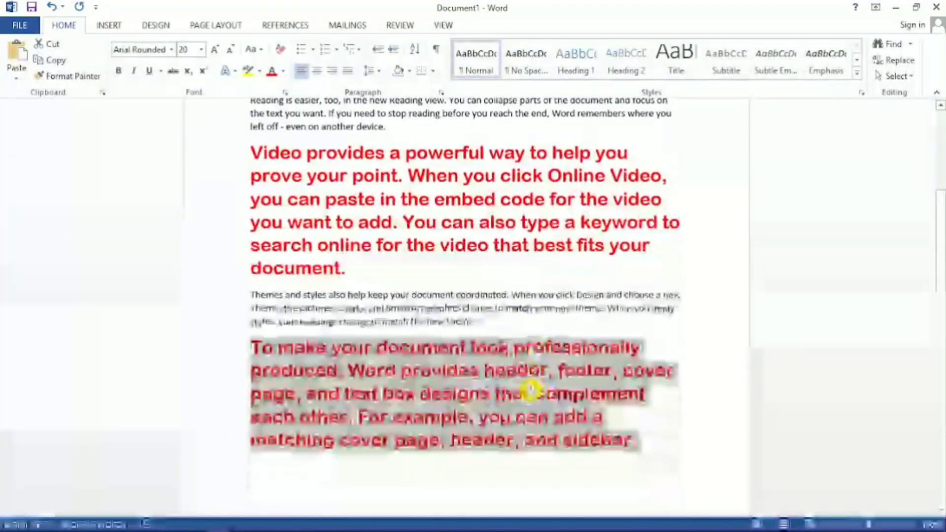
Try Bodoni MT Black on the first paragraph, and settle on Comic Sans MS as its font.
scroll(530, 389, "up", 6)
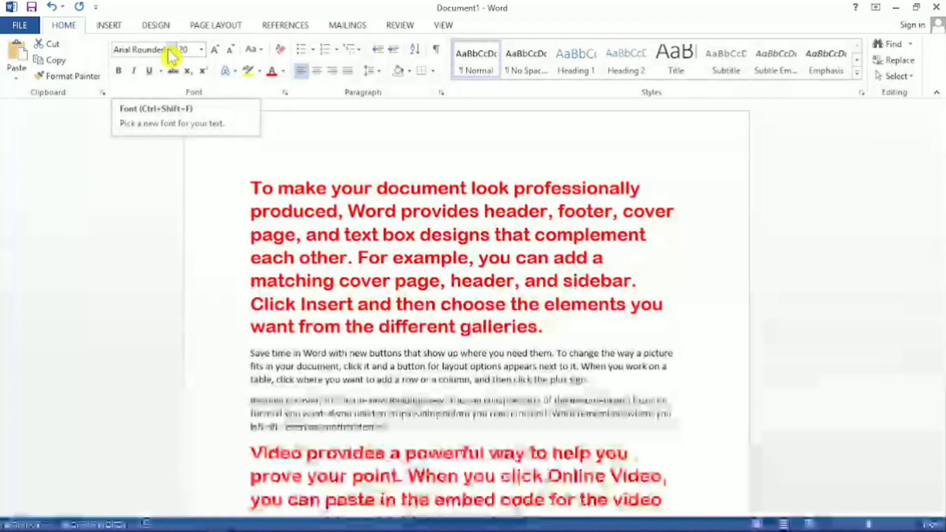
key("ctrl+a")
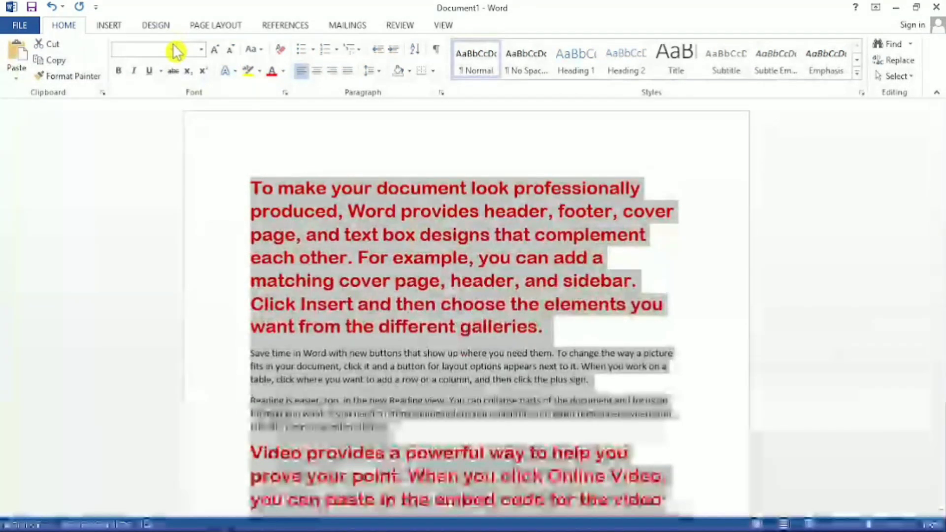
left_click(538, 326)
left_click_drag(546, 325, 256, 187)
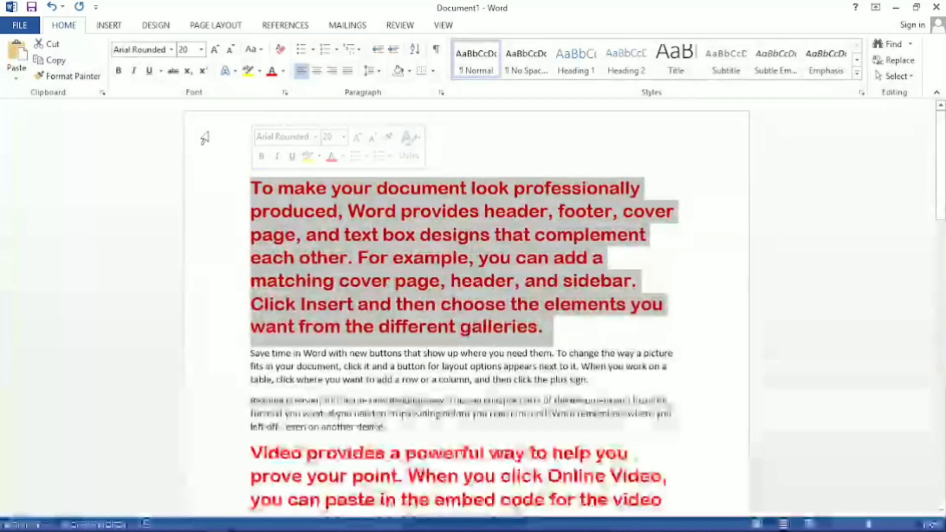
left_click(171, 49)
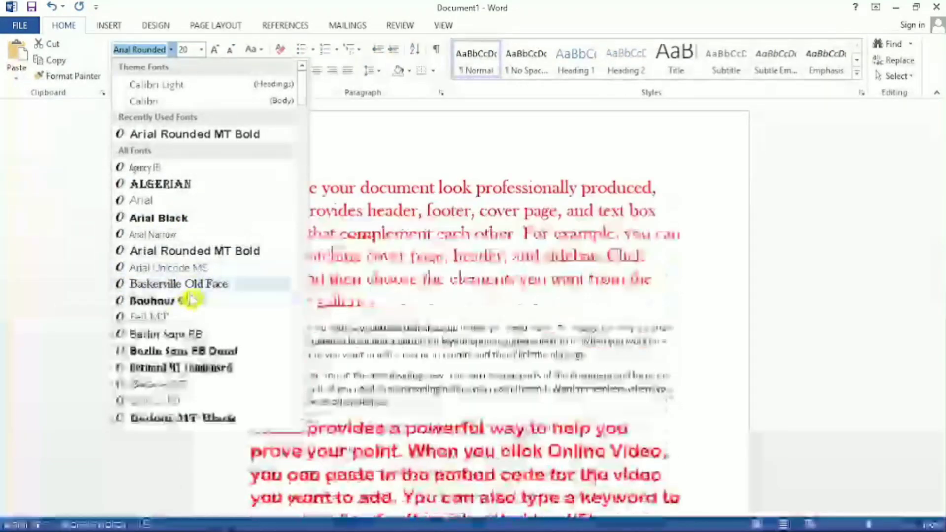
scroll(206, 293, "down", 1)
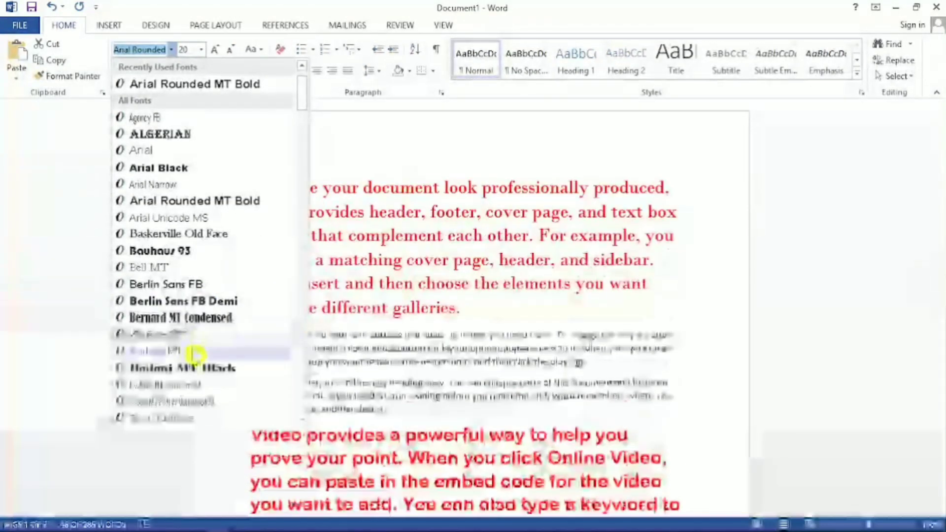
scroll(197, 359, "down", 2)
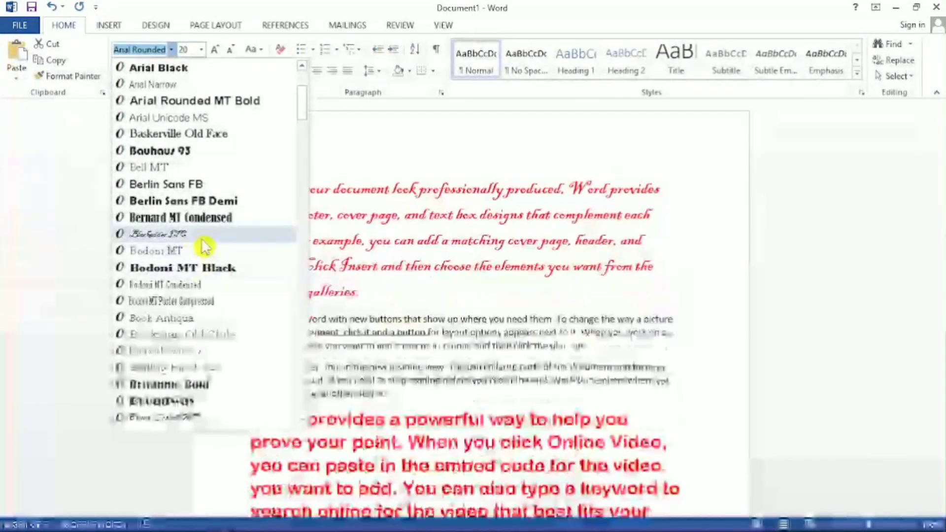
left_click(200, 272)
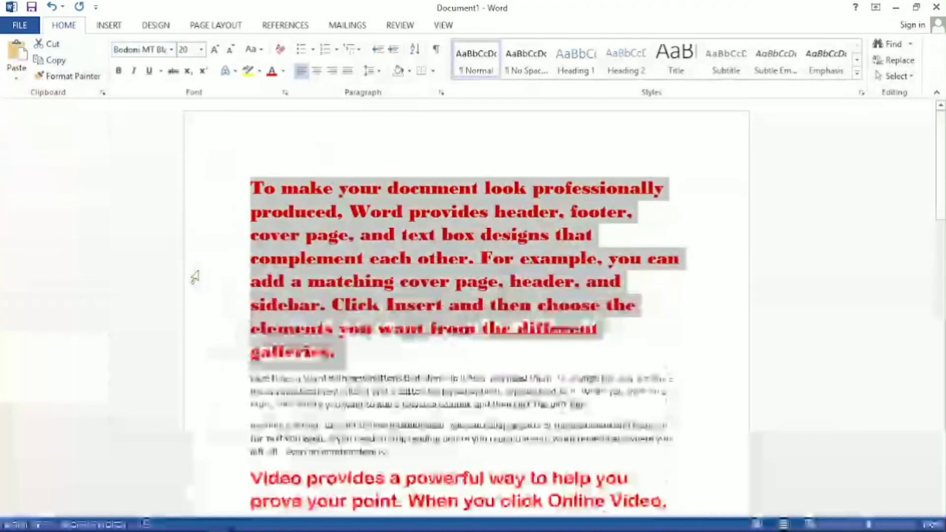
left_click(171, 49)
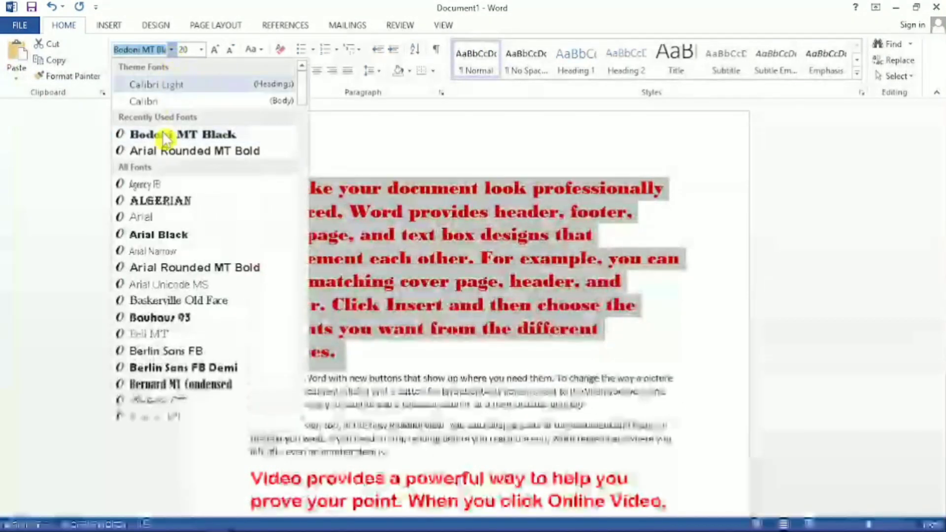
scroll(176, 285, "down", 3)
scroll(177, 315, "down", 10)
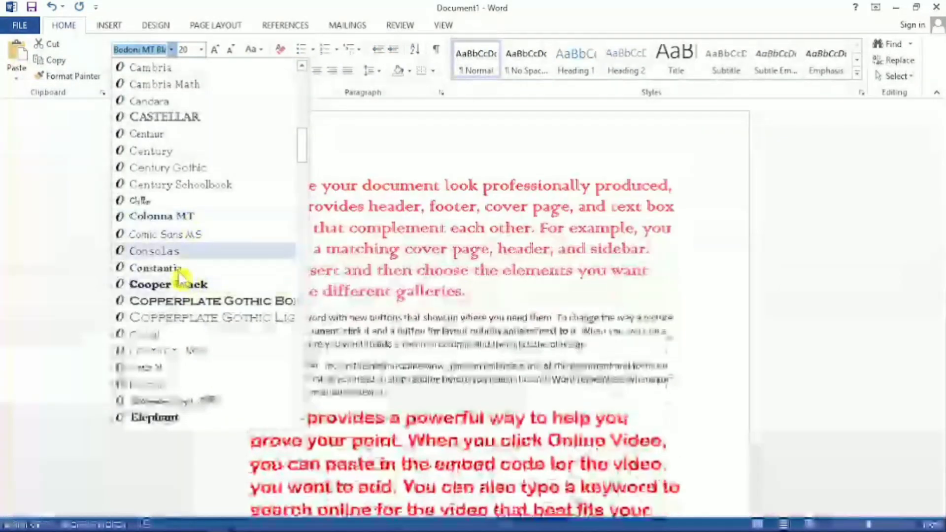
left_click(167, 236)
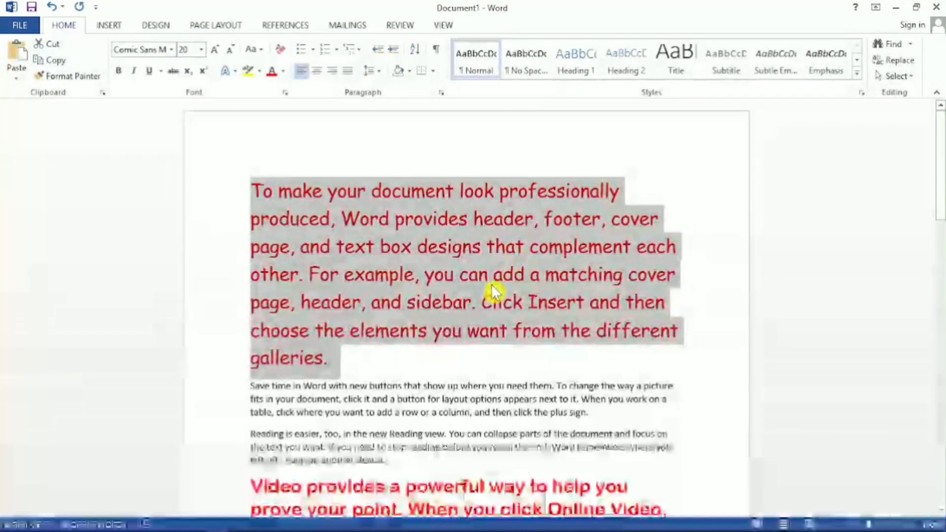
Enlarge the first paragraph's font size to 24, and reduce it to 22.
left_click(202, 50)
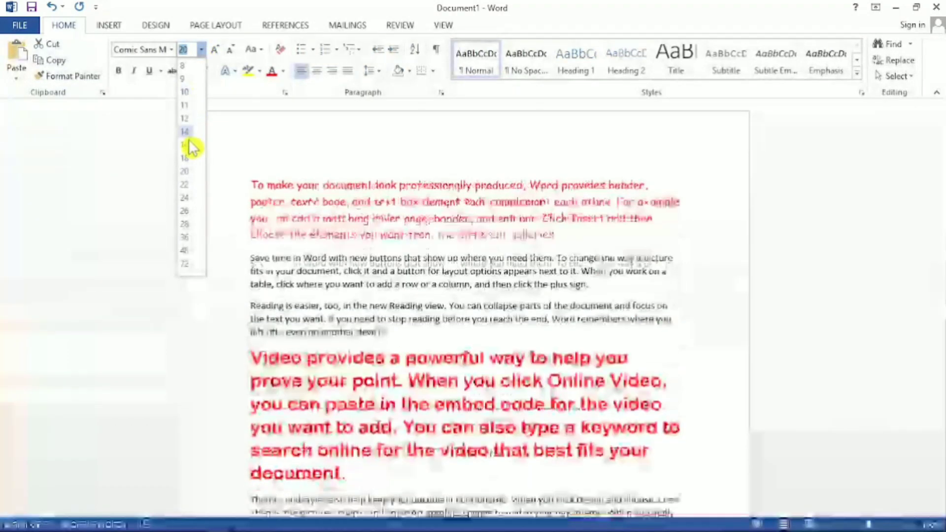
left_click(186, 198)
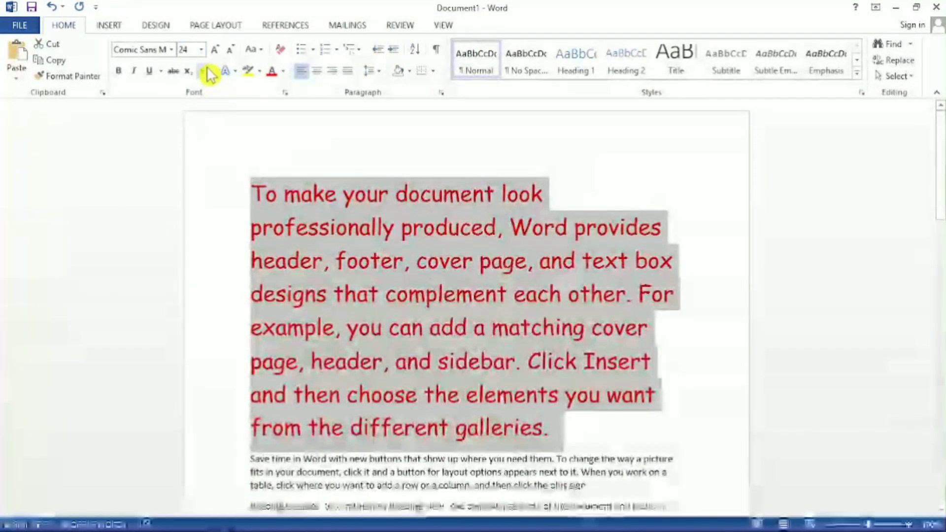
left_click(201, 49)
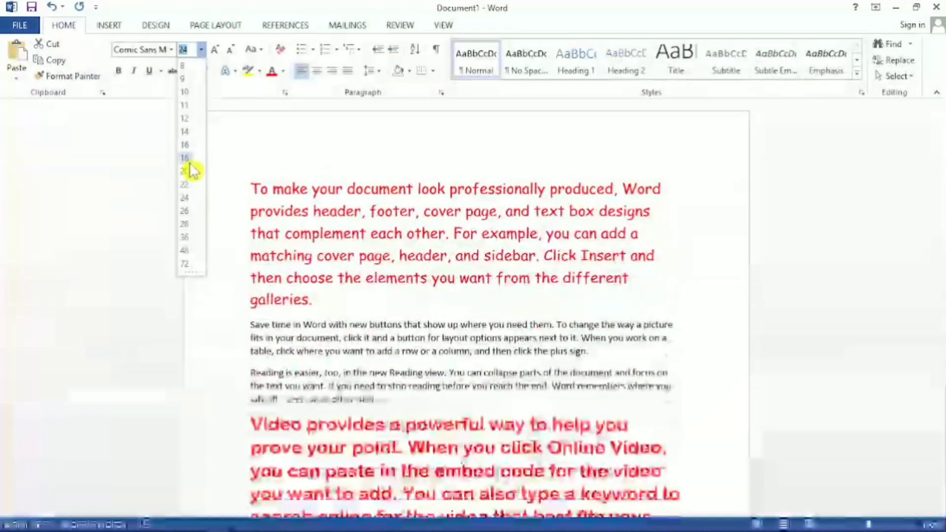
left_click(185, 185)
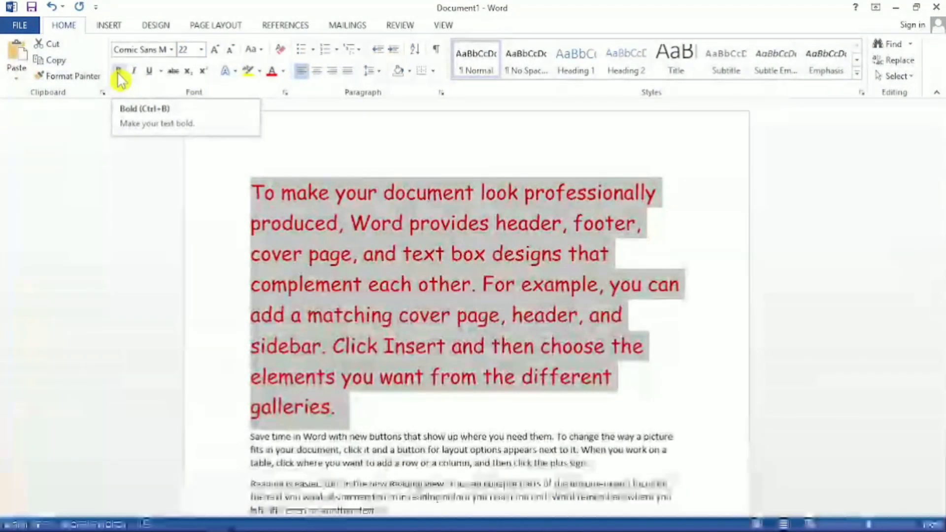
Apply bold, italic and underline to the first paragraph.
left_click(123, 73)
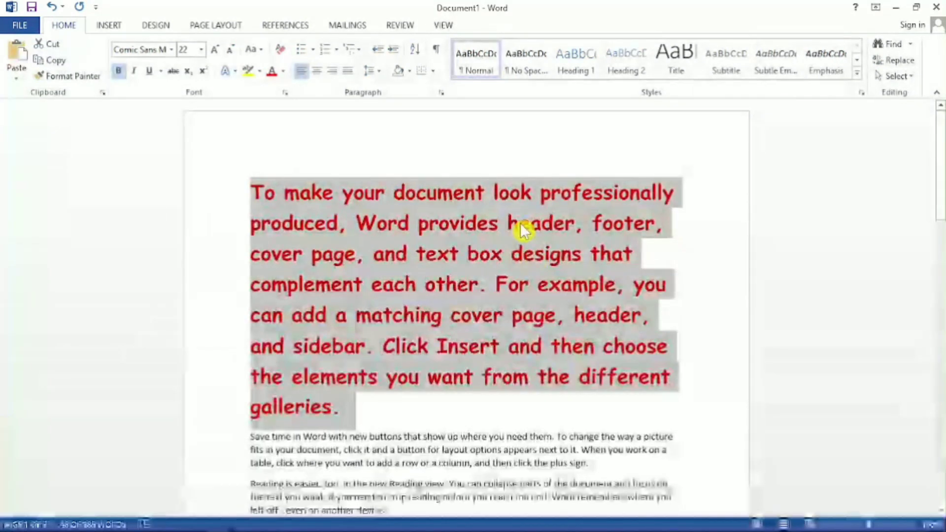
left_click(136, 72)
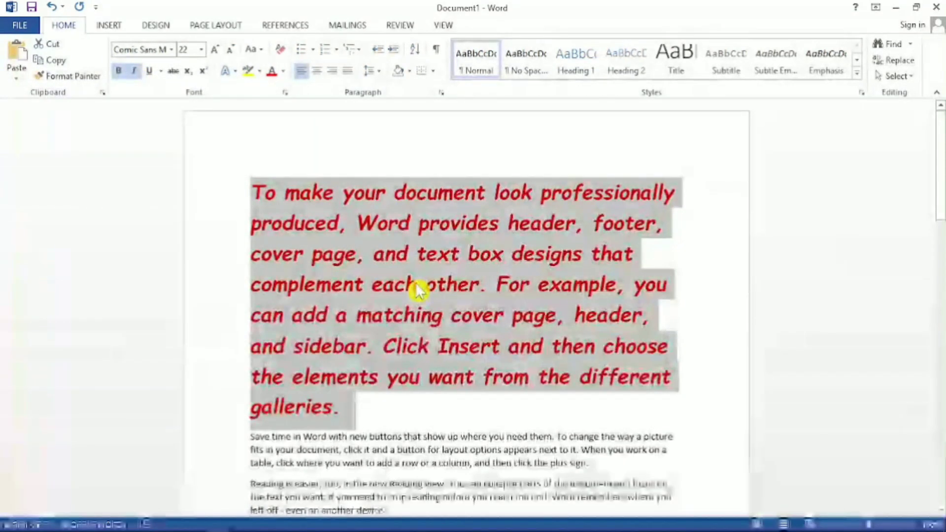
left_click(151, 71)
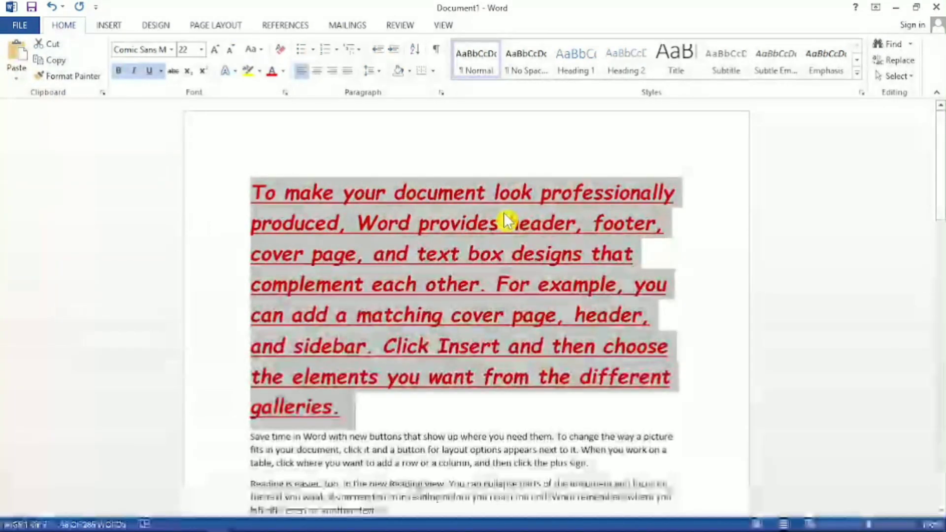
Remove the bold, italic and underline formatting from the first paragraph.
left_click(118, 71)
left_click(134, 71)
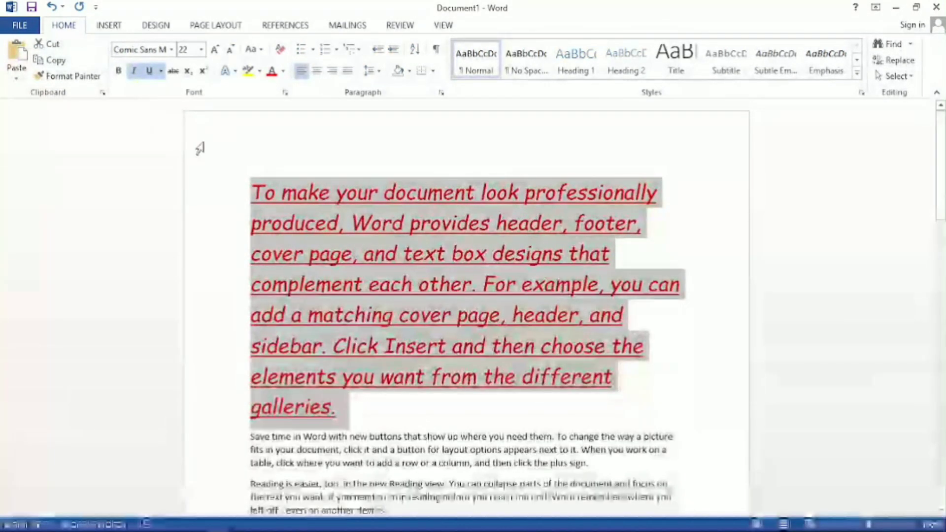
left_click(133, 71)
left_click(134, 72)
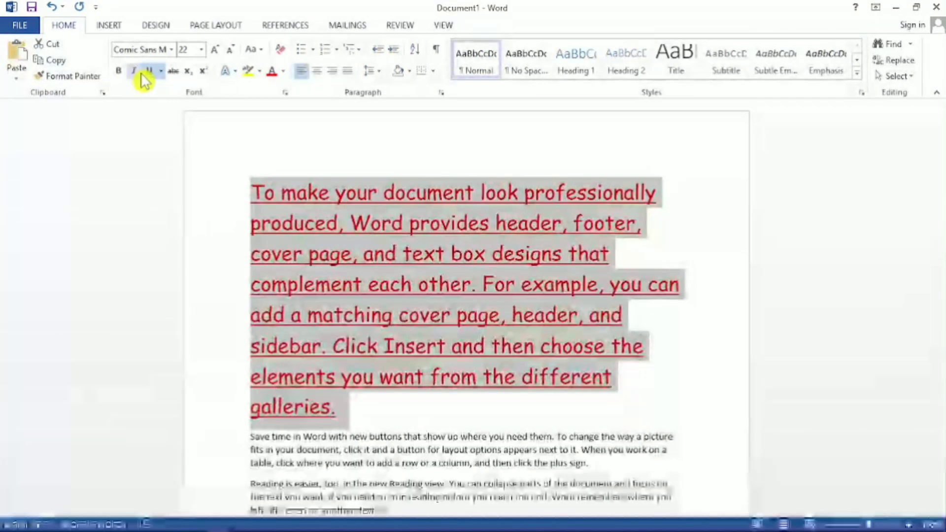
left_click(149, 71)
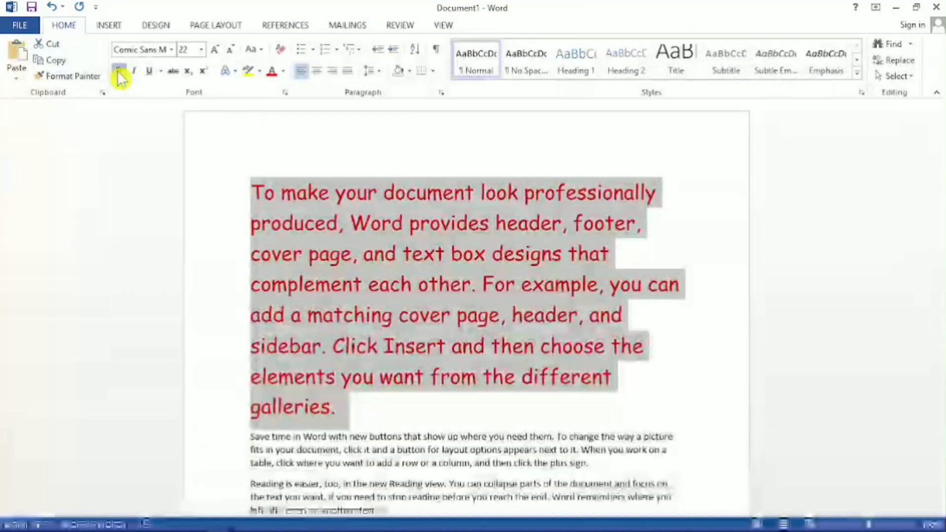
Turn bold, italic and underline on for the whole first paragraph, and turn all three off again.
left_click(119, 74)
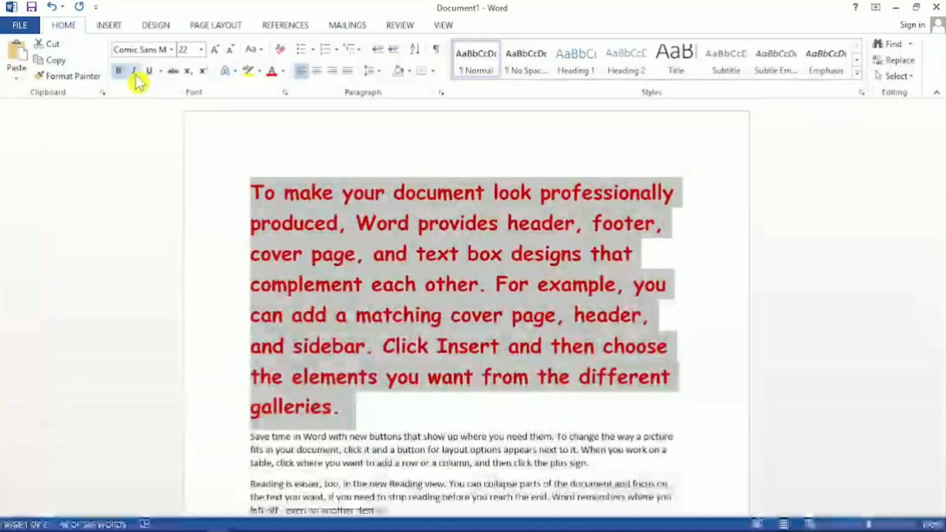
left_click(134, 71)
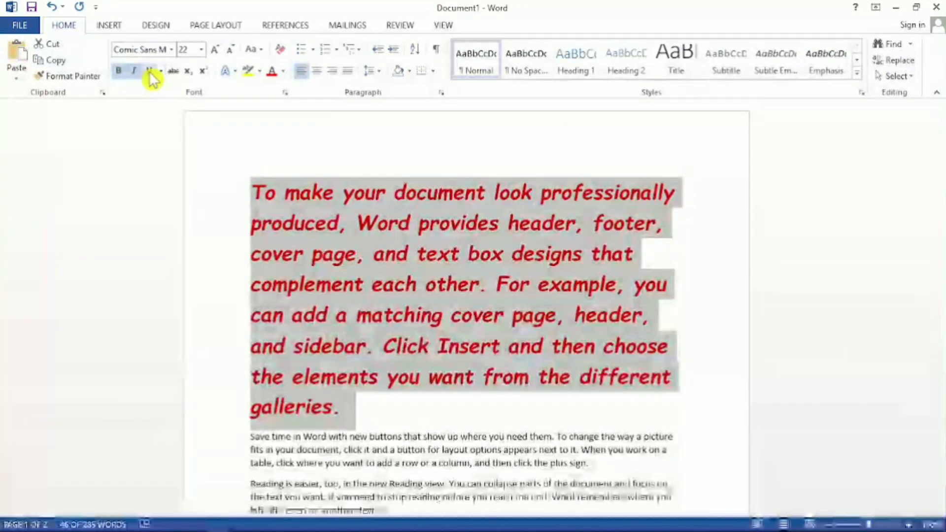
left_click(149, 72)
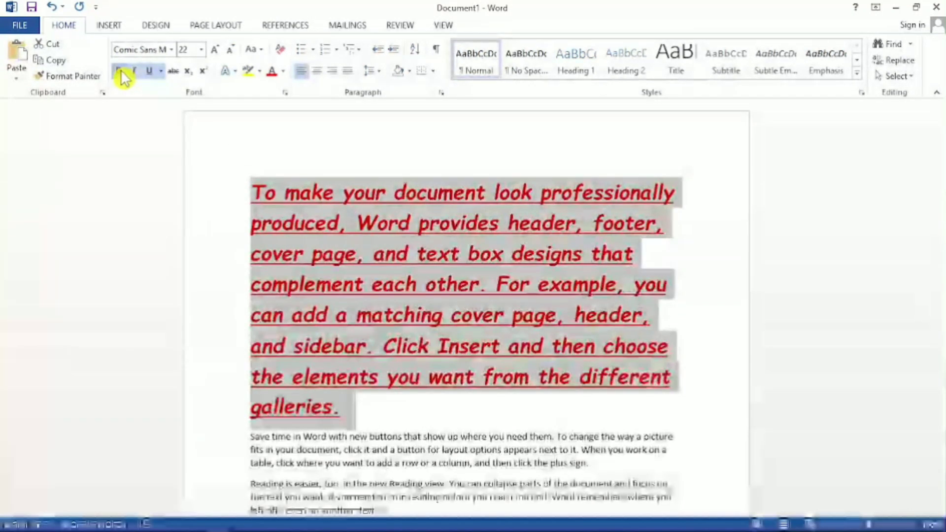
left_click(134, 71)
left_click(148, 74)
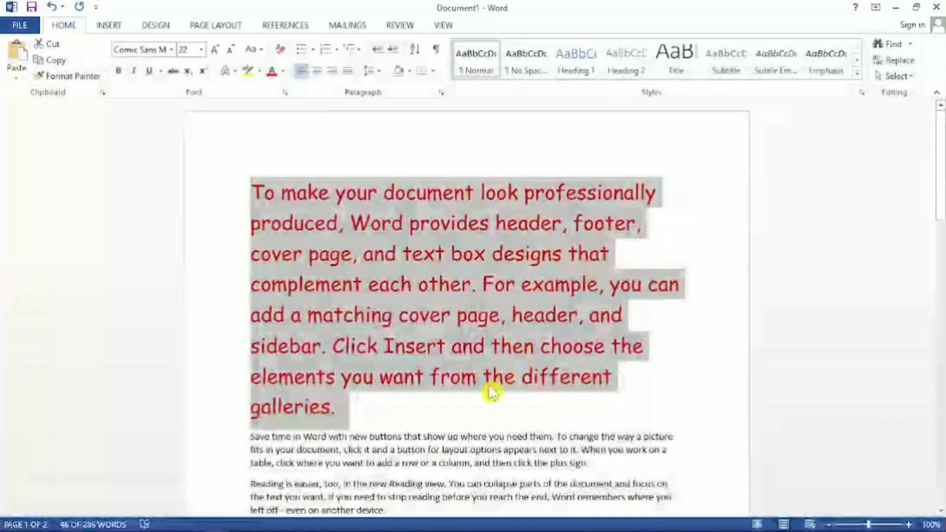
left_click(450, 419)
Strike through the word "document" in the first line of the first paragraph.
scroll(448, 407, "down", 3)
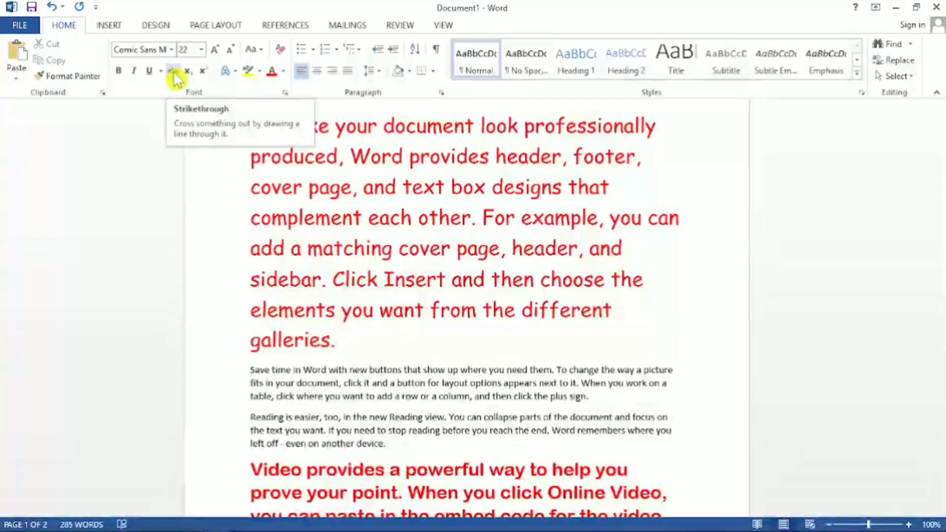
scroll(426, 276, "up", 3)
scroll(426, 276, "up", 2)
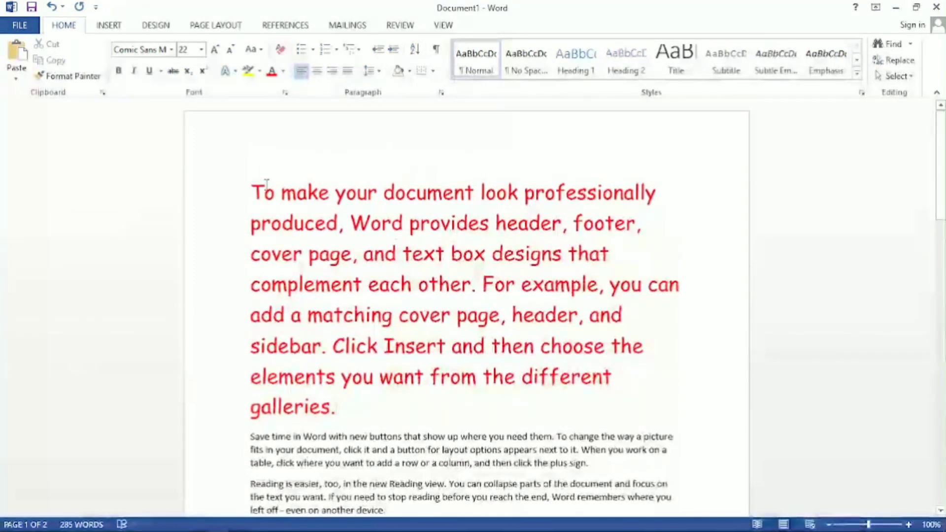
left_click_drag(474, 195, 387, 195)
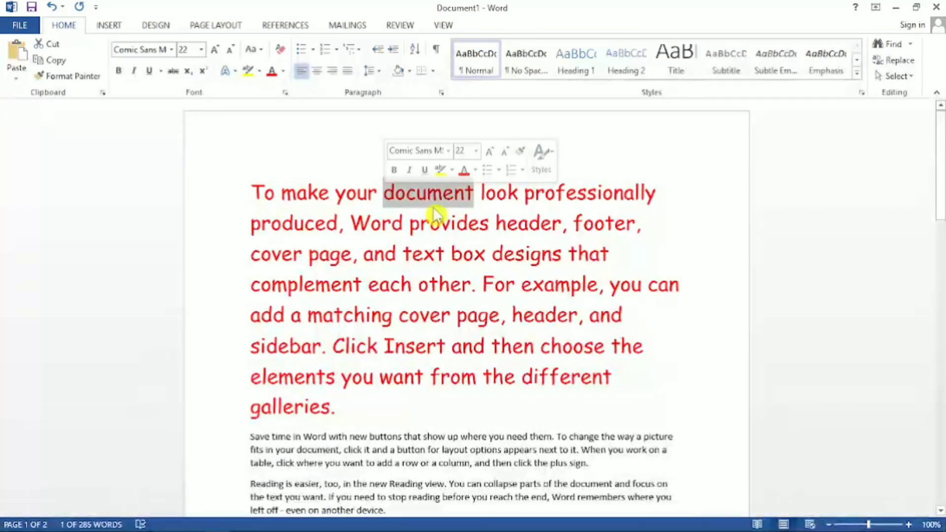
left_click(478, 200)
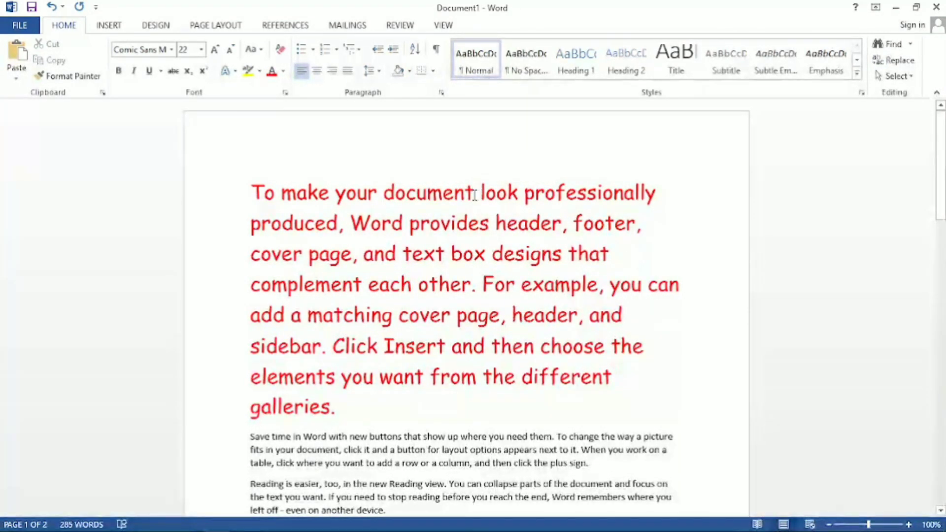
left_click_drag(474, 196, 384, 193)
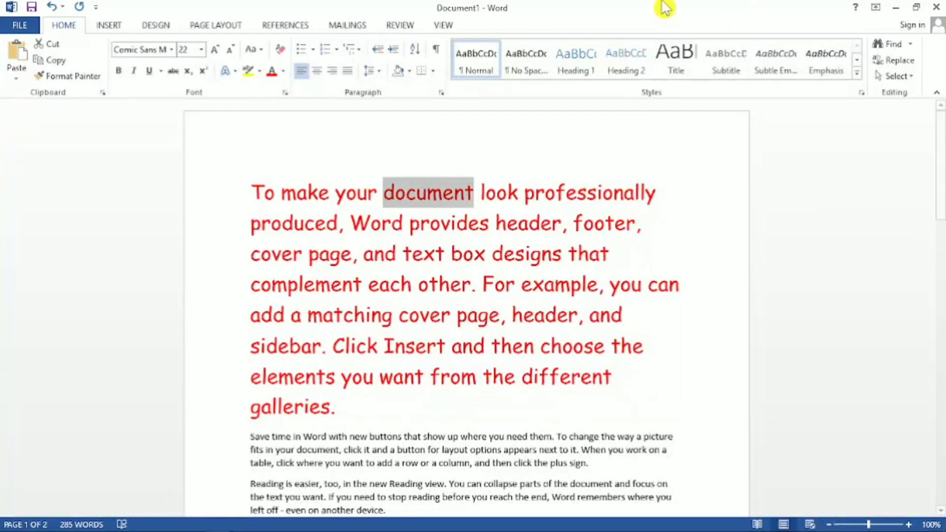
left_click(174, 71)
left_click(506, 284)
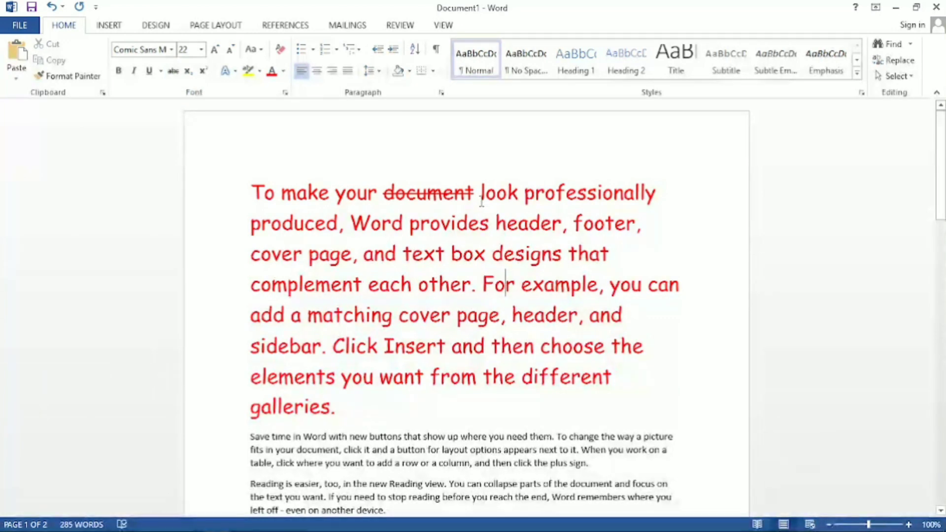
Remove the strikethrough from the word "document" in the first paragraph.
left_click_drag(478, 195, 383, 194)
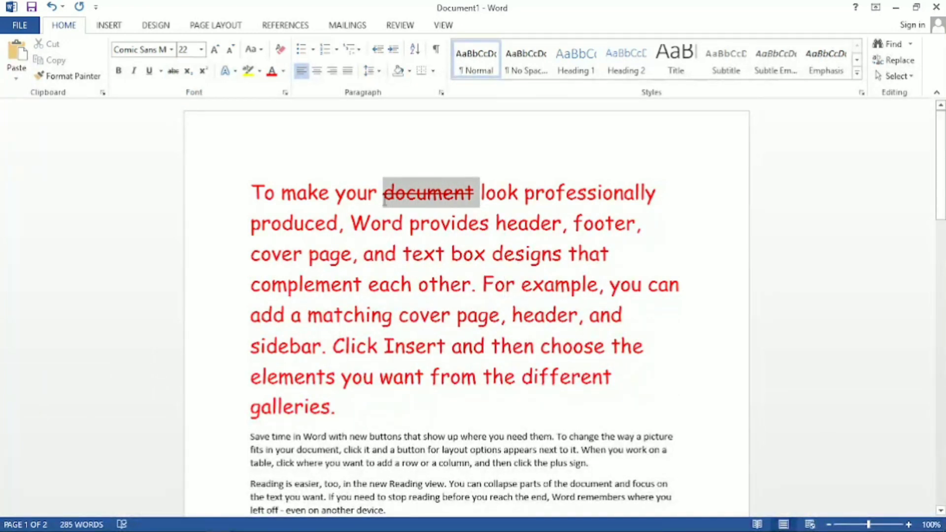
left_click(508, 223)
left_click_drag(478, 193, 384, 195)
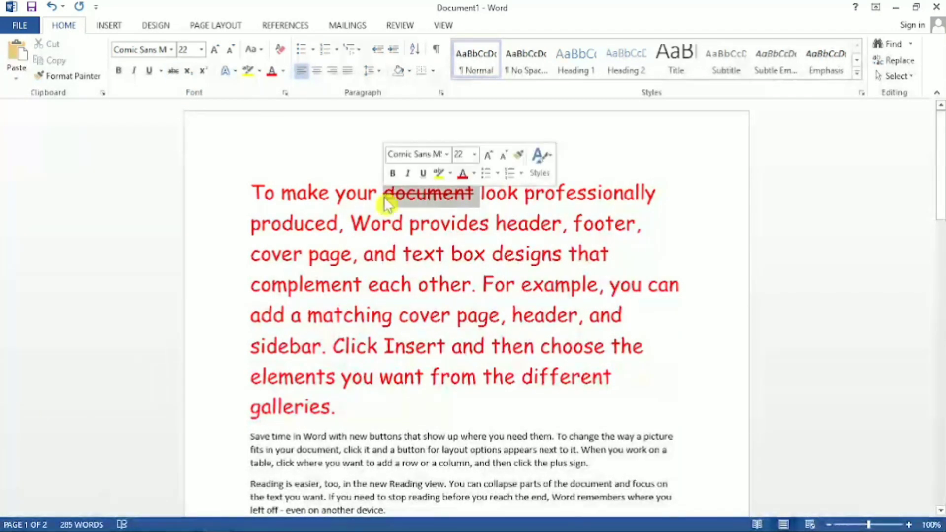
left_click(445, 254)
left_click_drag(478, 195, 338, 194)
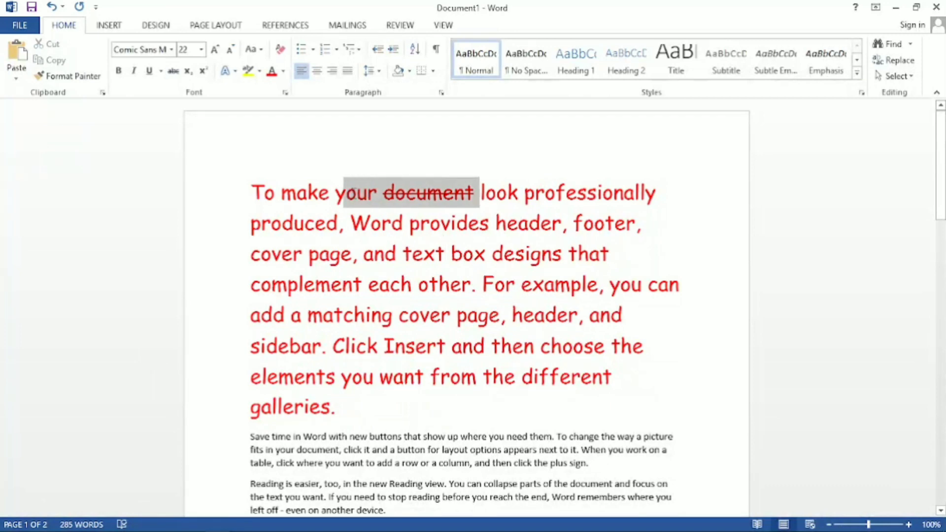
left_click(468, 222)
left_click_drag(476, 194, 384, 194)
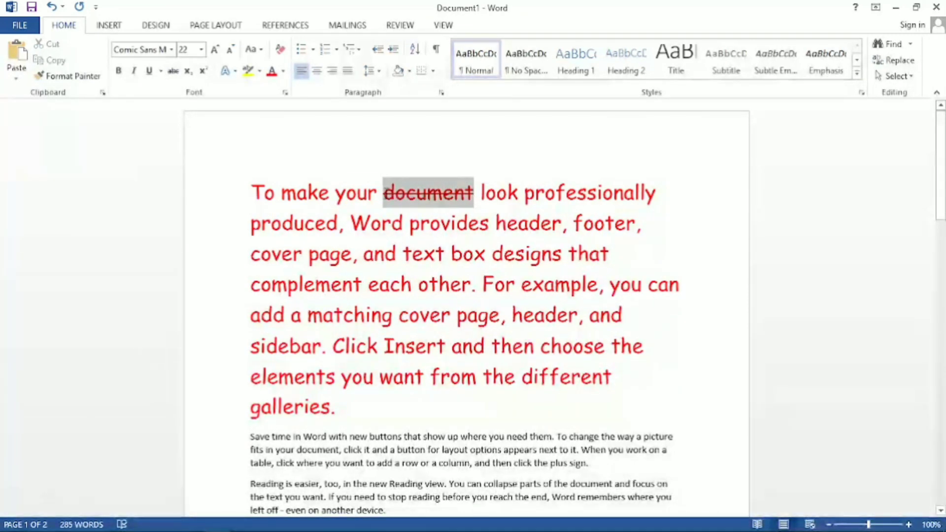
left_click(411, 183)
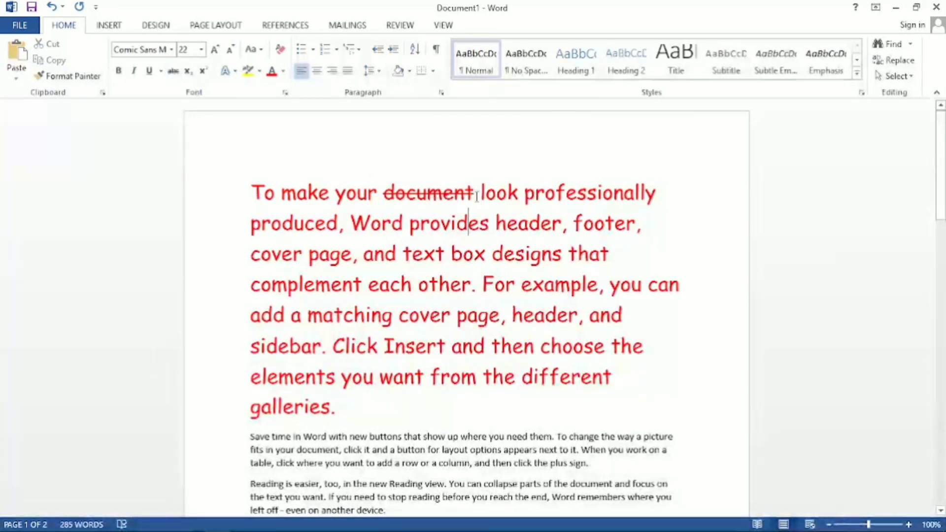
left_click_drag(475, 194, 387, 192)
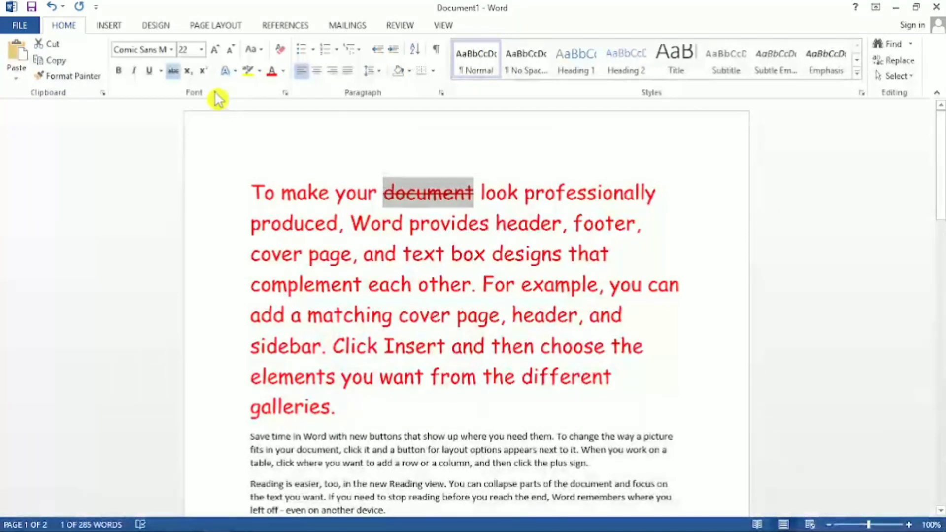
left_click(172, 71)
left_click(462, 271)
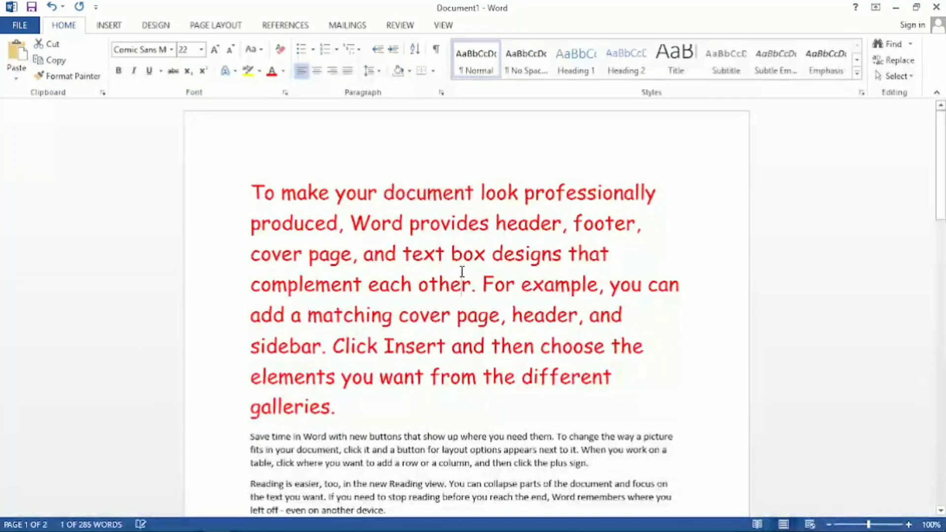
Strike through the word "complement" in the first paragraph, and remove the strikethrough again.
scroll(477, 277, "down", 1)
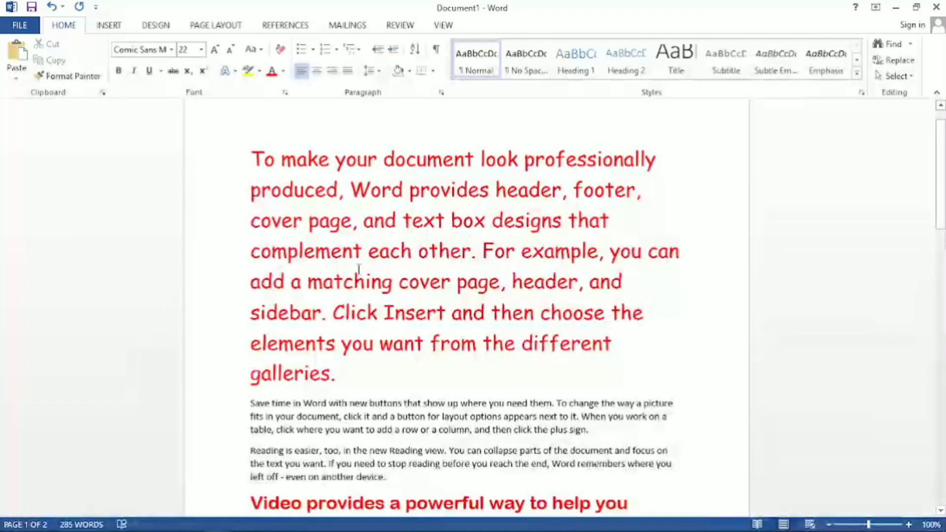
left_click_drag(362, 255, 252, 262)
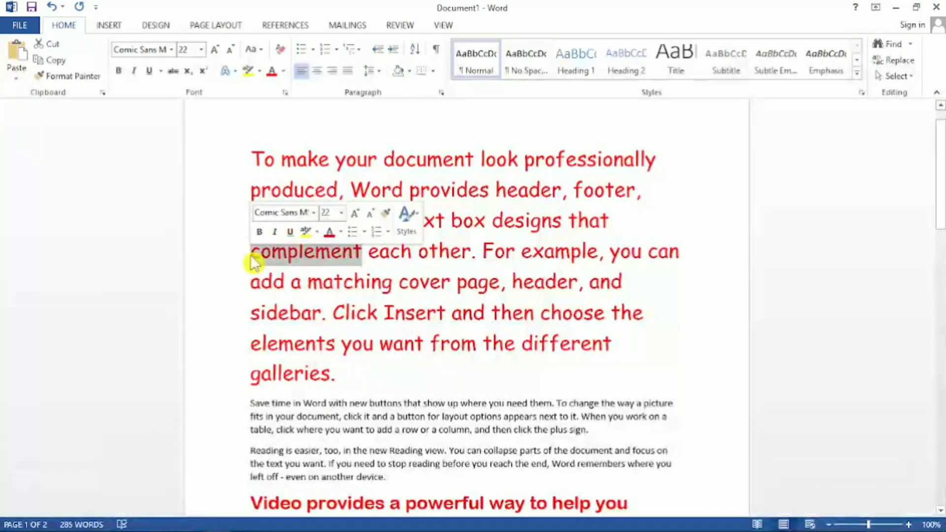
left_click(174, 72)
left_click(366, 282)
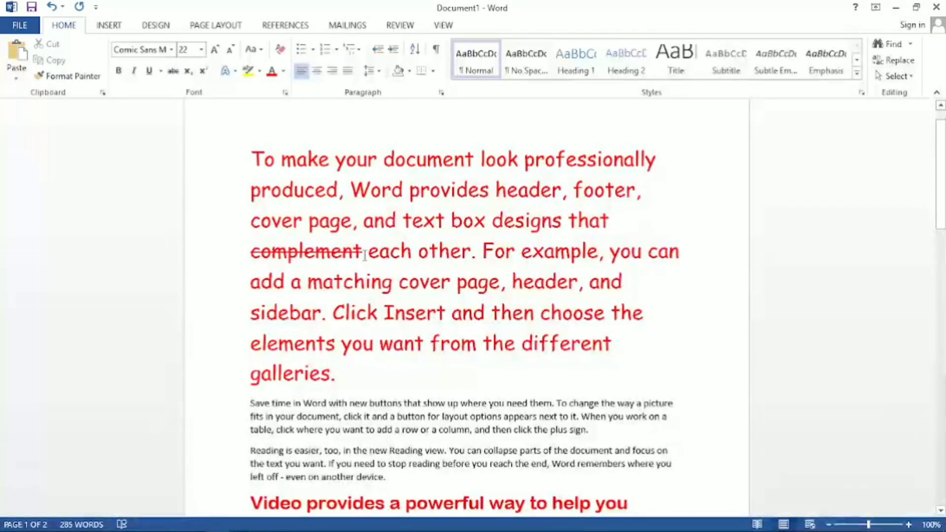
left_click_drag(361, 250, 239, 247)
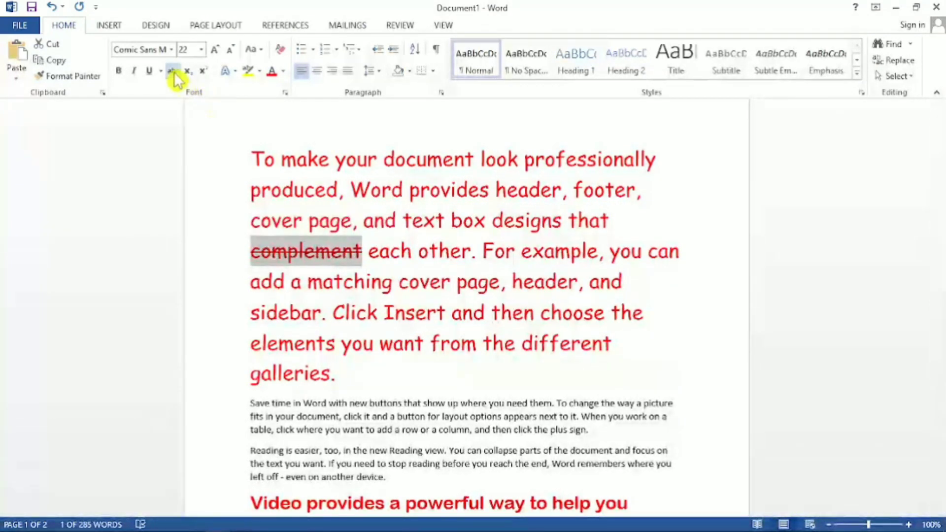
left_click(381, 260)
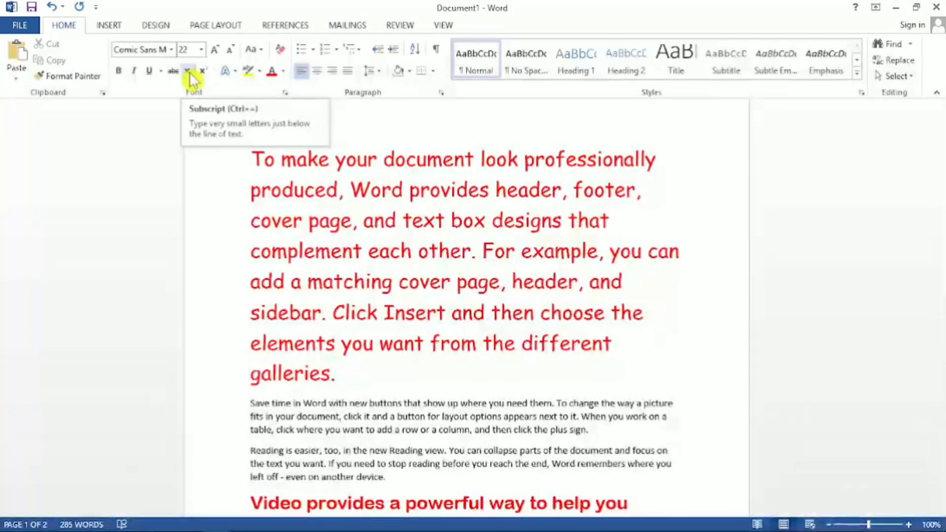
Add a new line reading H2SO4 directly after the first paragraph.
left_click(351, 374)
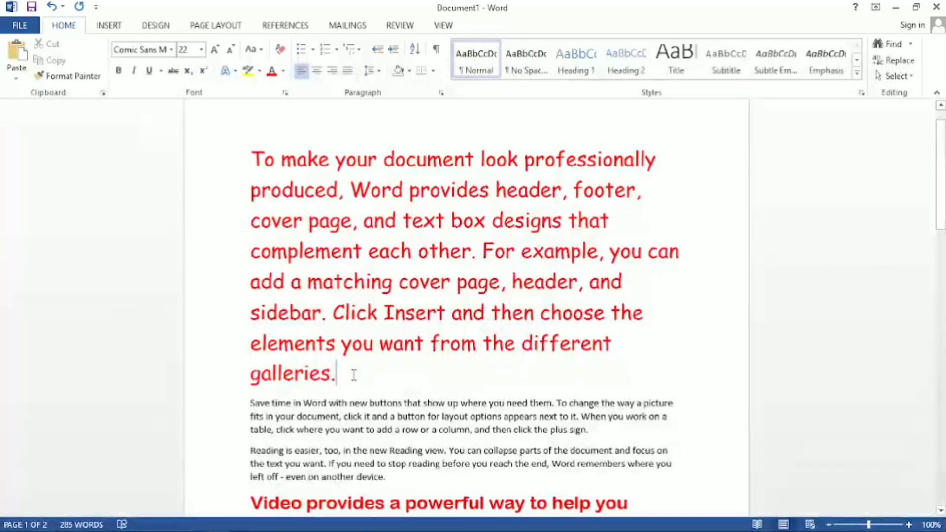
key("Return")
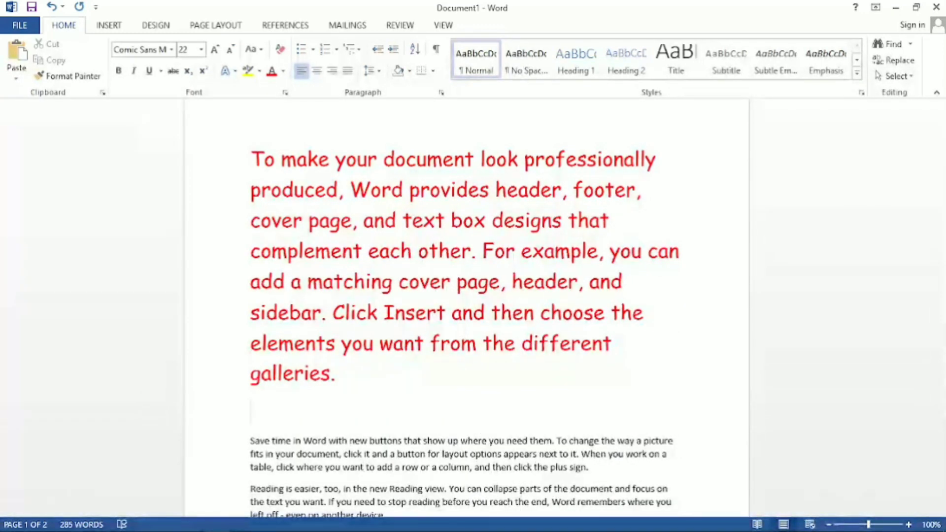
type("H2SO4")
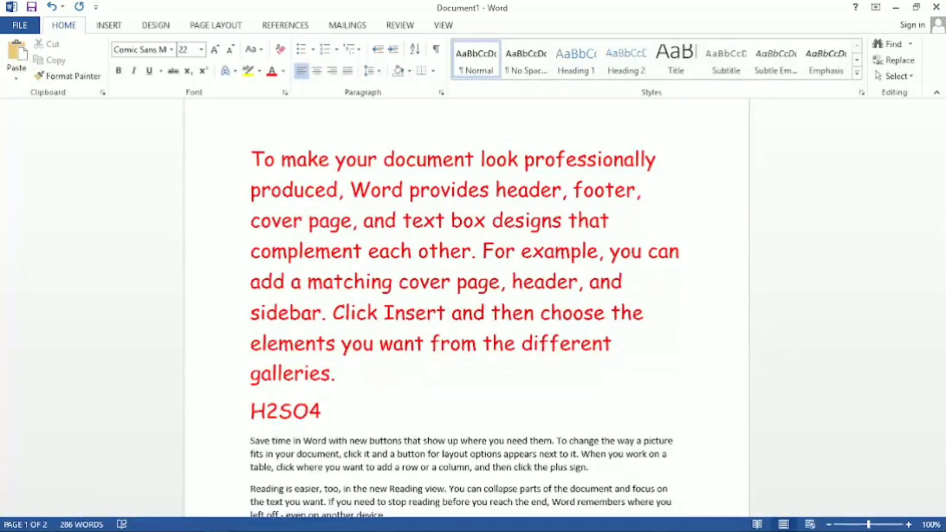
scroll(364, 372, "down", 2)
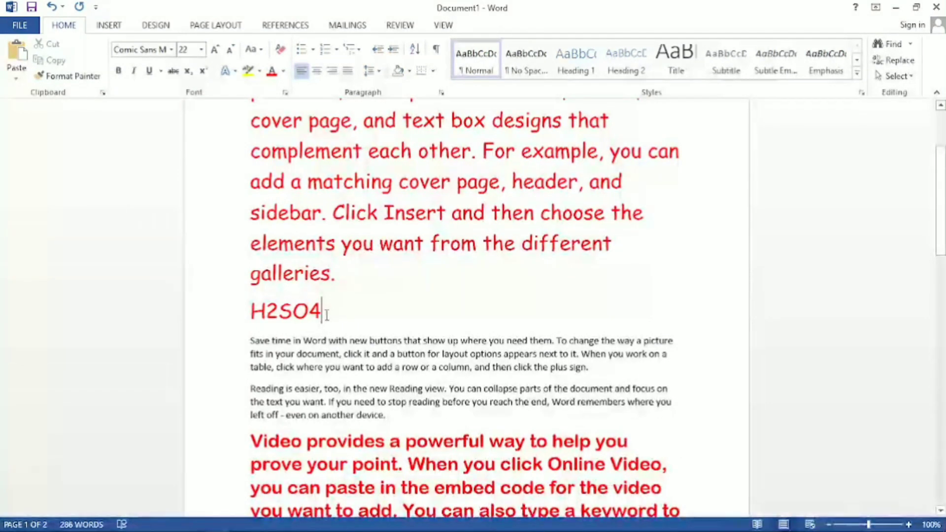
Format the 4 in the H2SO4 line as subscript.
left_click_drag(316, 316, 317, 317)
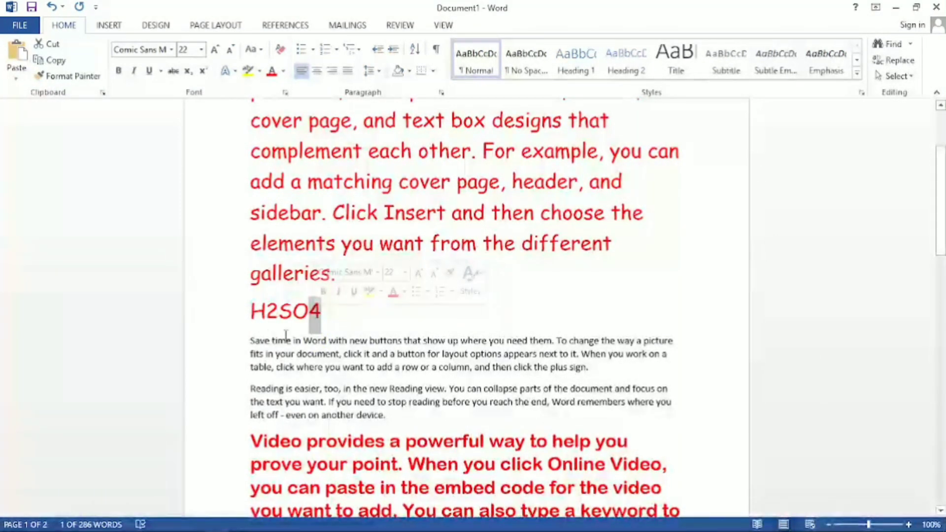
left_click(323, 316)
left_click_drag(314, 316, 317, 319)
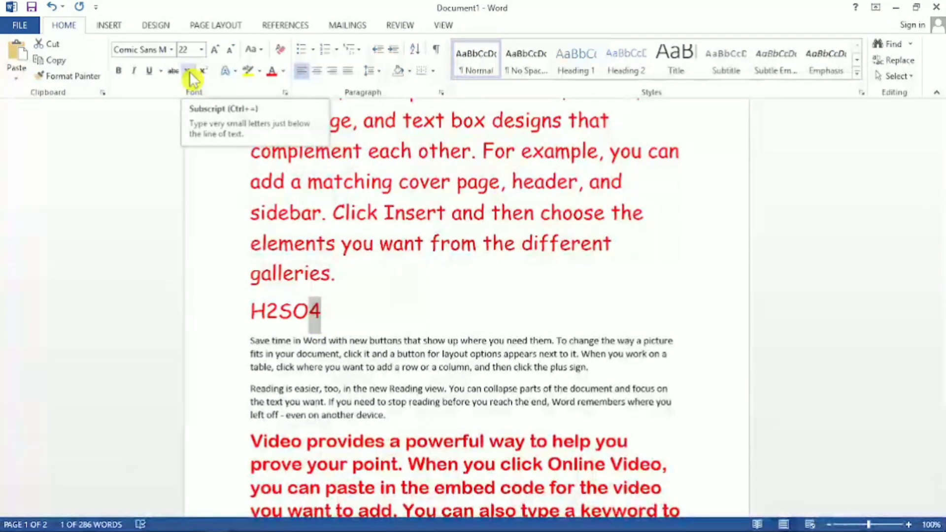
left_click(188, 72)
left_click(327, 299)
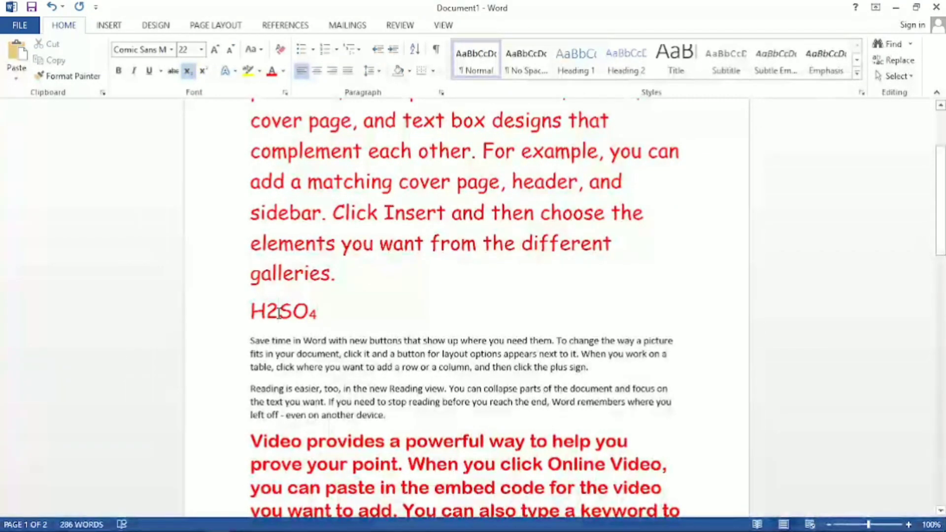
Format the 2 in the H2SO4 line as subscript.
left_click_drag(269, 312, 268, 312)
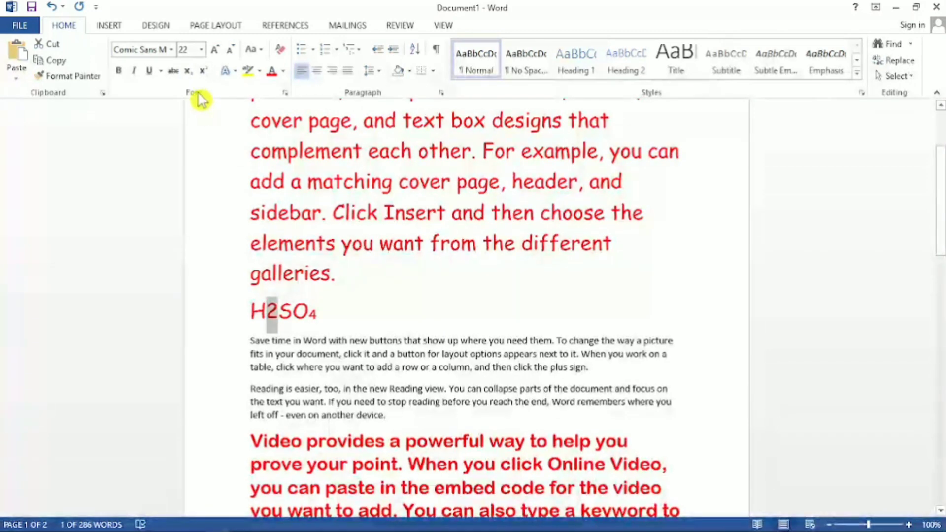
left_click(188, 70)
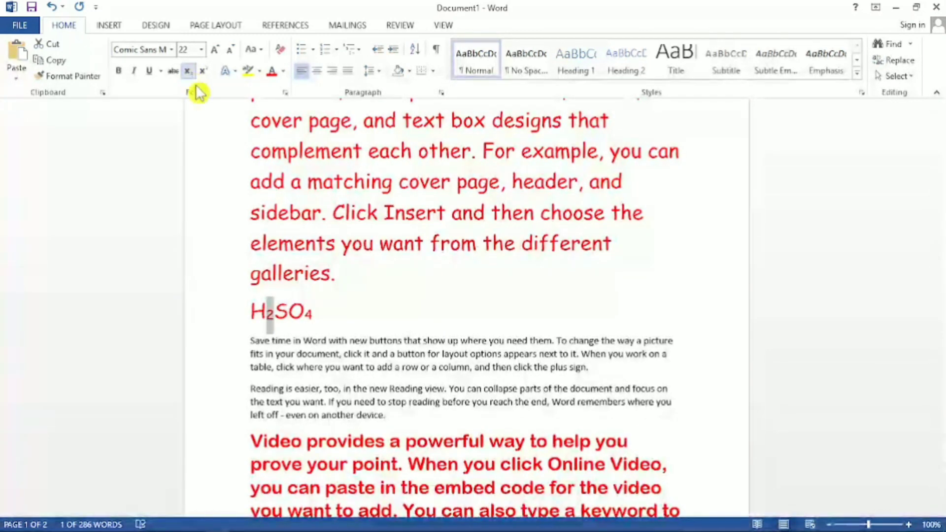
left_click(307, 315)
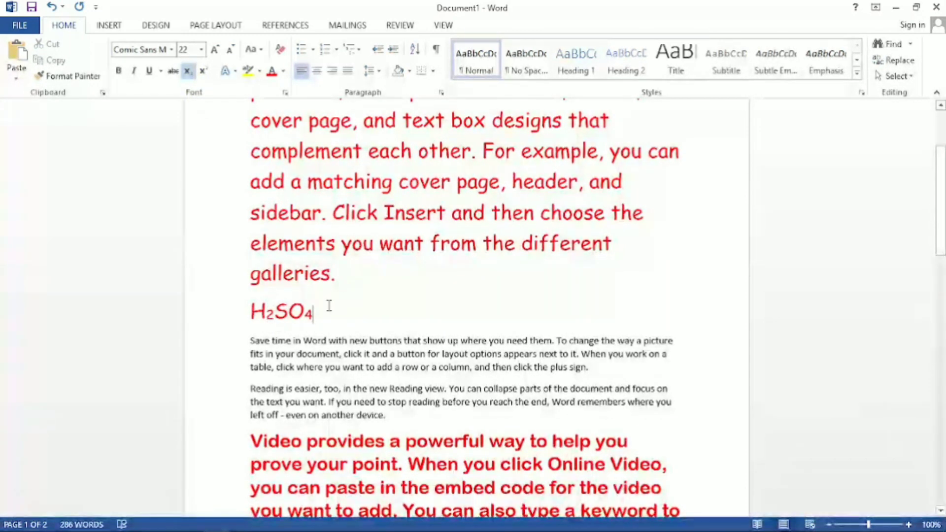
Add the expression A2+B2 after H2SO4 on the same line, separated by a space.
left_click(347, 285)
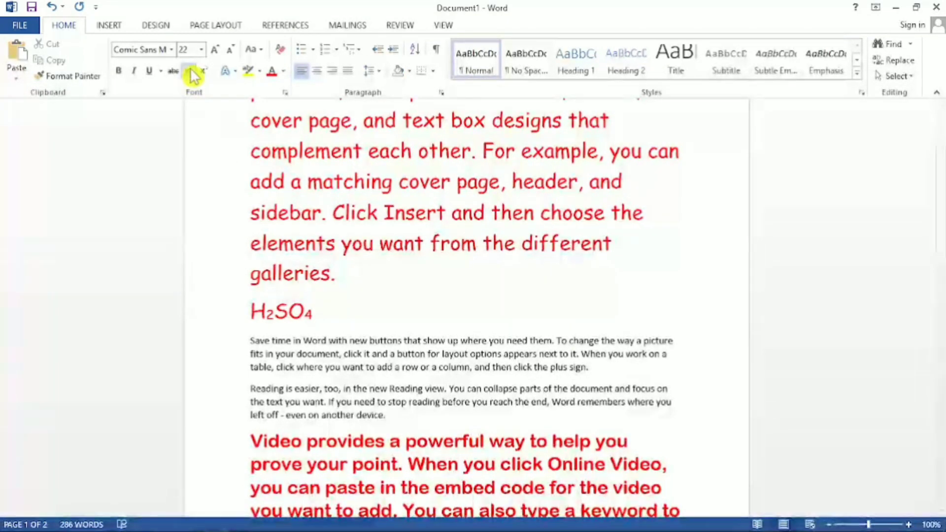
left_click(203, 71)
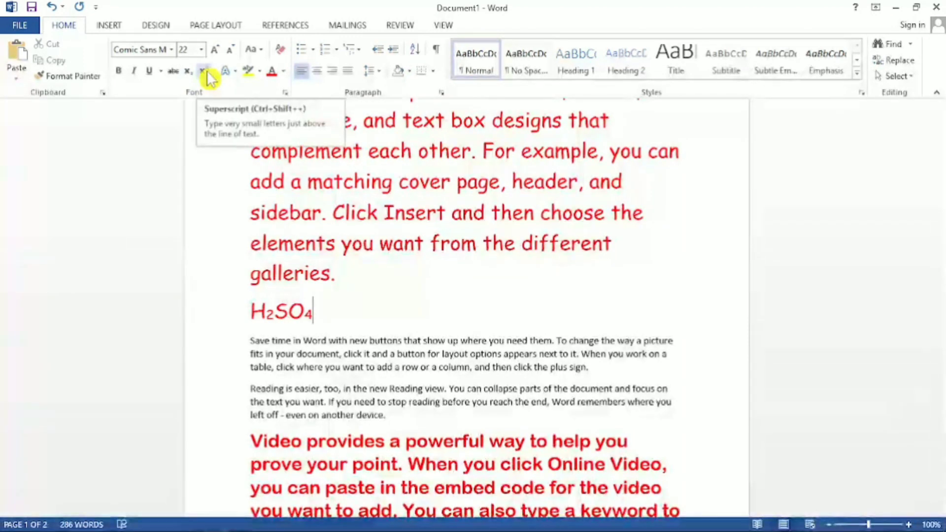
left_click(207, 73)
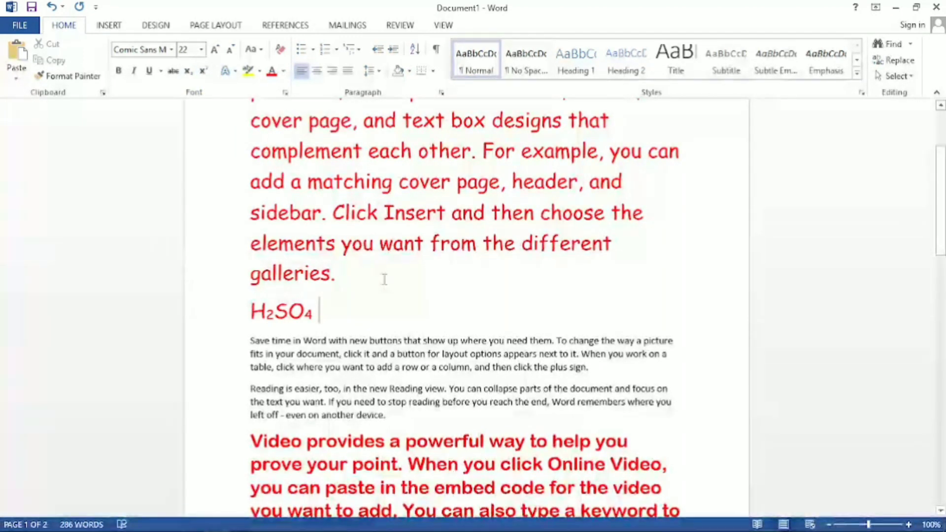
type("A2+B2")
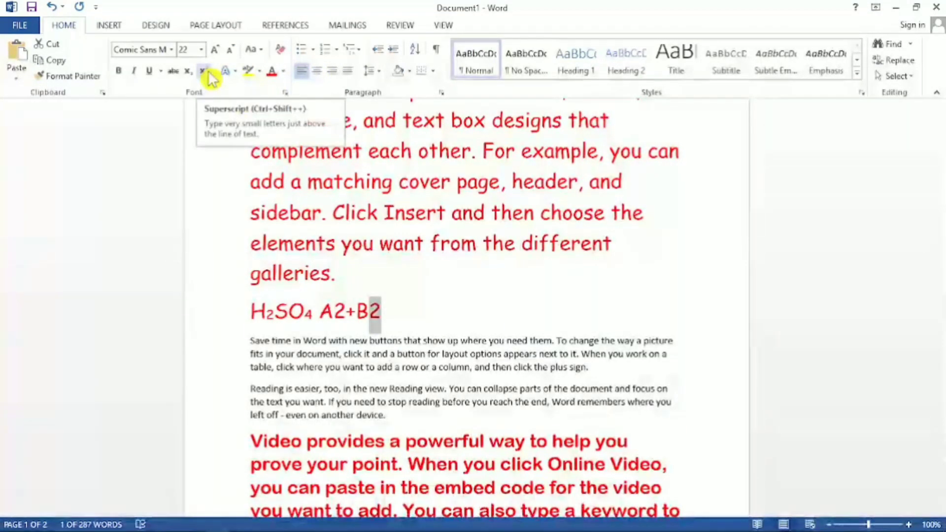
Format both 2s in the expression A2+B2 as superscript.
left_click(208, 73)
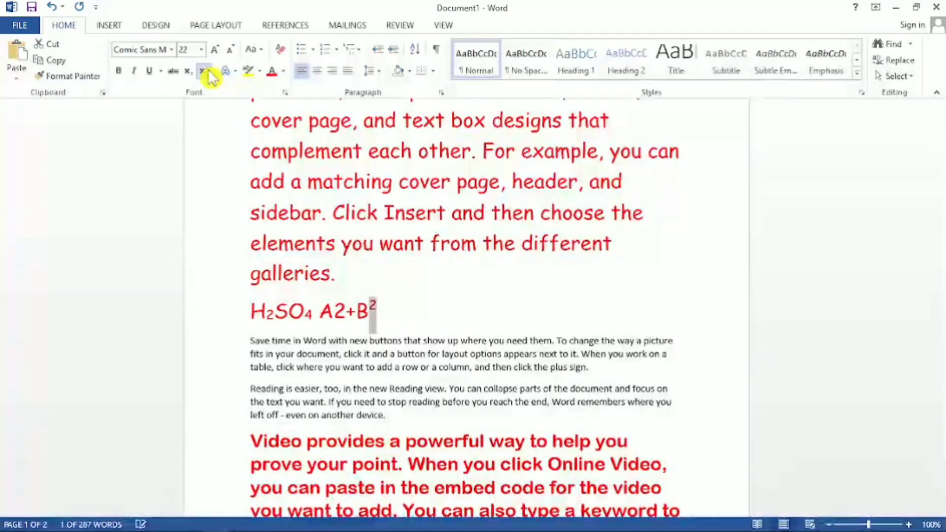
left_click_drag(346, 312, 335, 311)
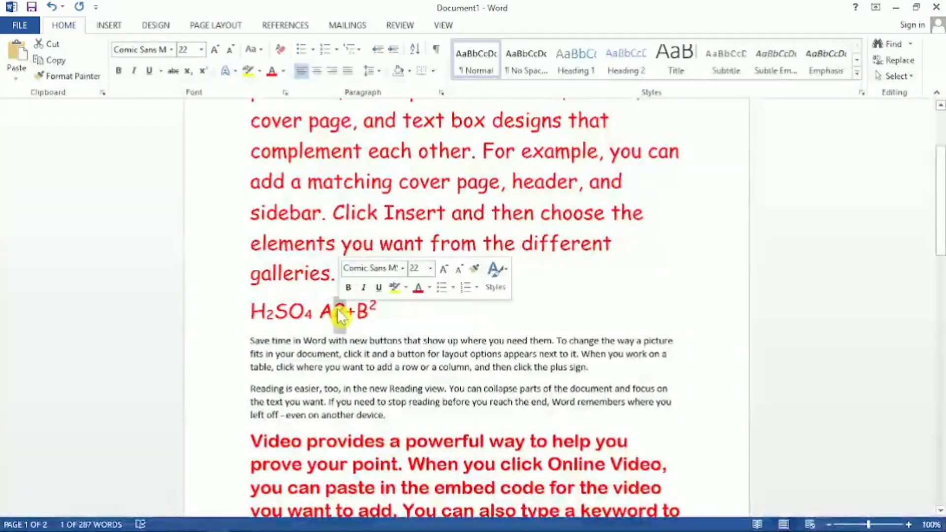
left_click(203, 72)
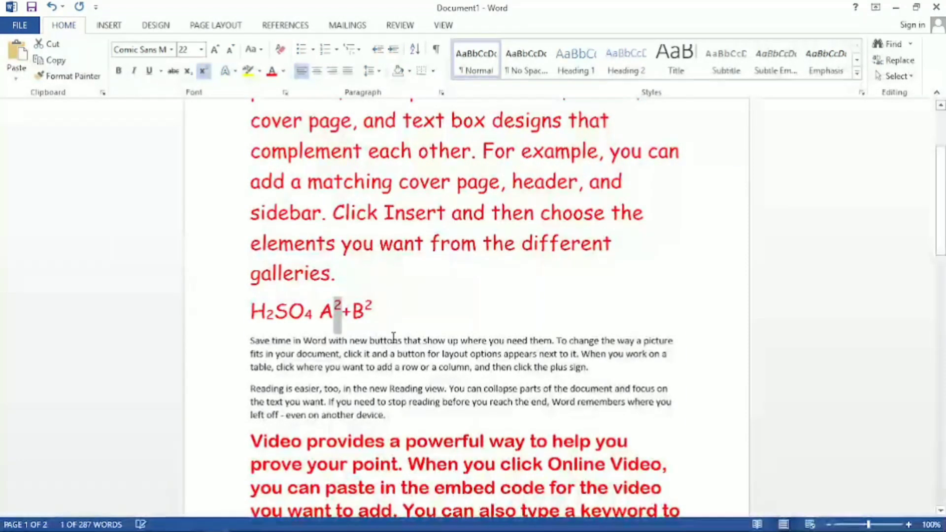
left_click(402, 315)
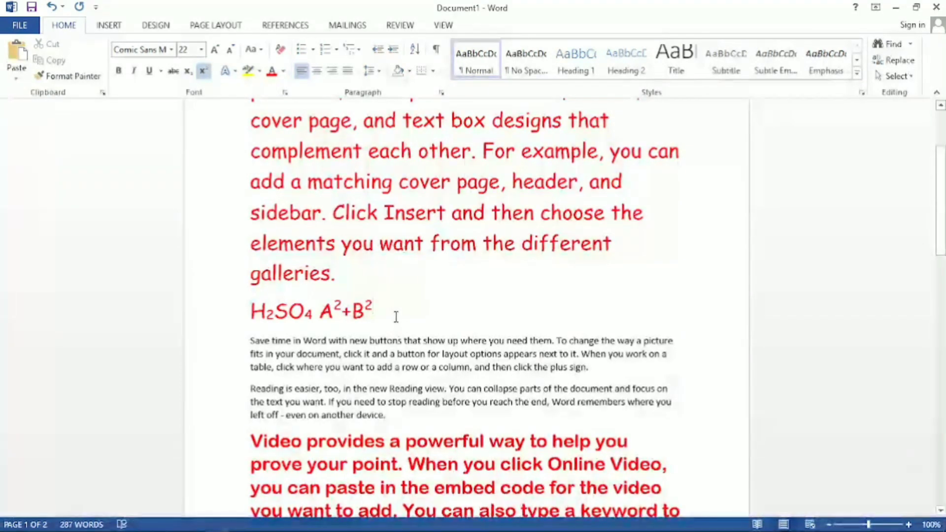
left_click_drag(393, 316, 230, 301)
left_click(413, 318)
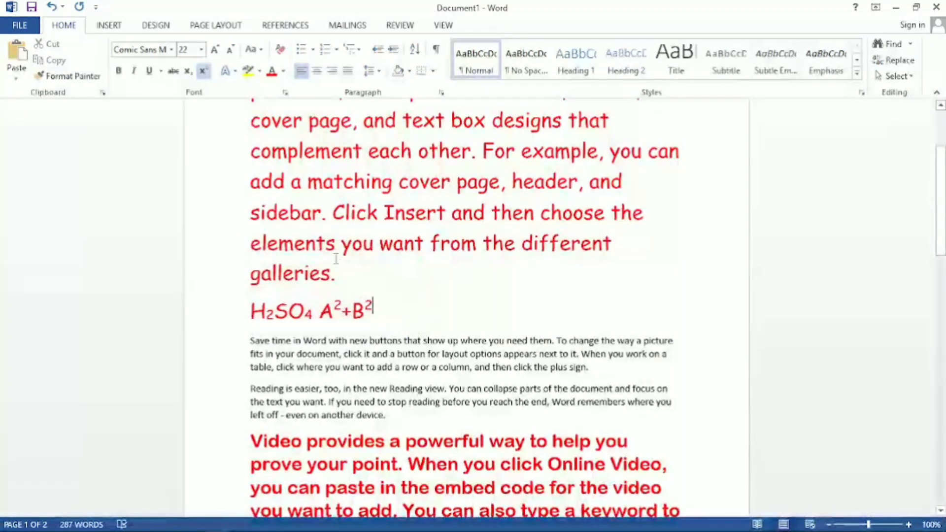
Apply the outer shadow text effect in the second row, first column of the outer presets to the whole first paragraph.
left_click_drag(336, 274, 251, 194)
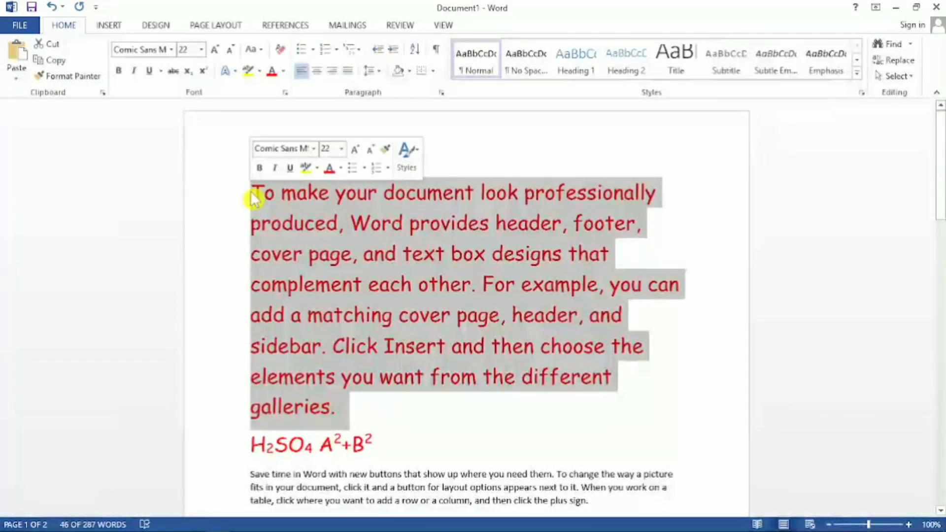
left_click(238, 73)
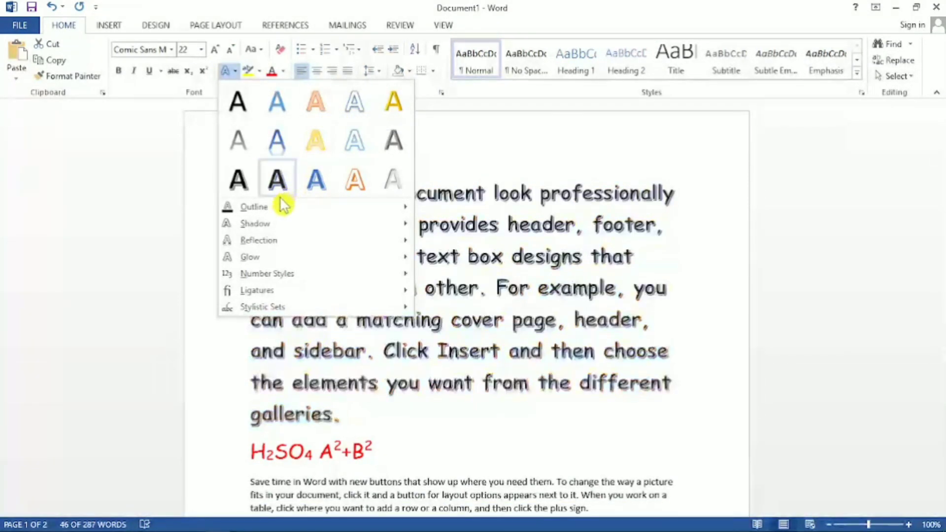
mouse_move(277, 210)
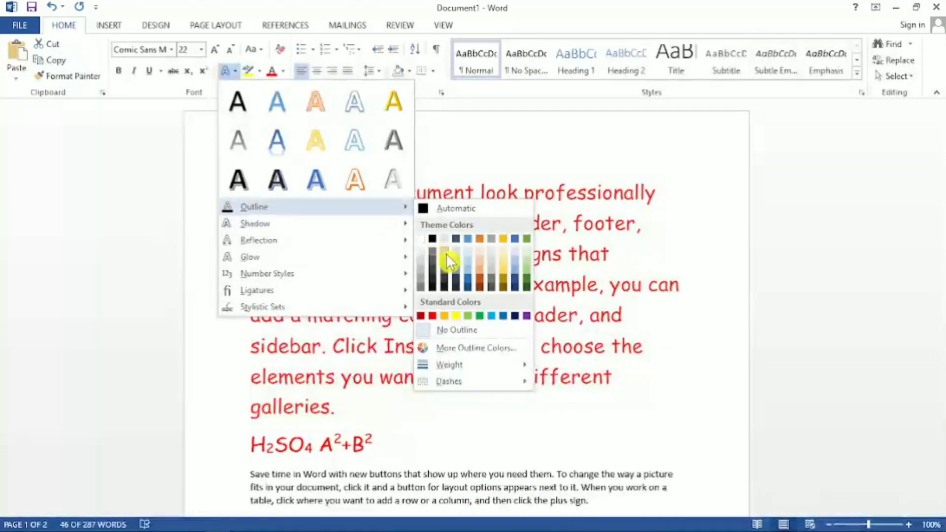
mouse_move(310, 234)
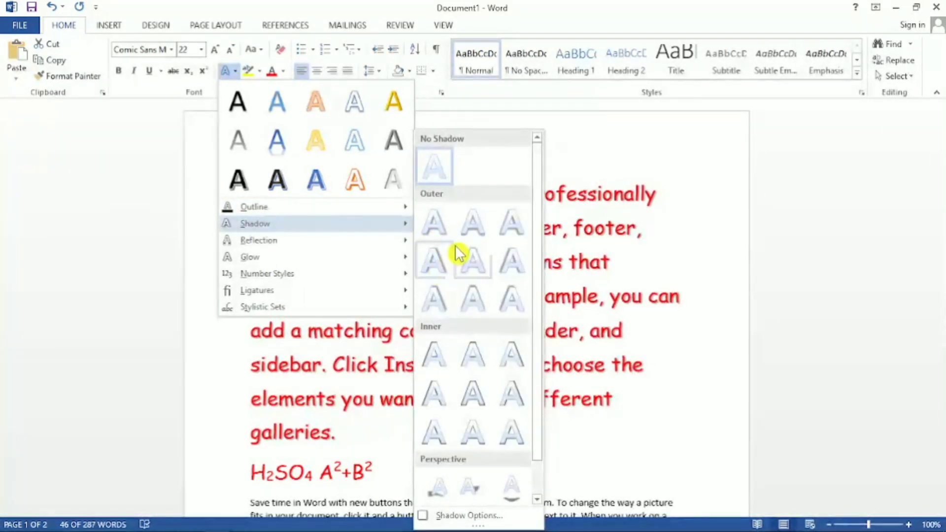
left_click(433, 270)
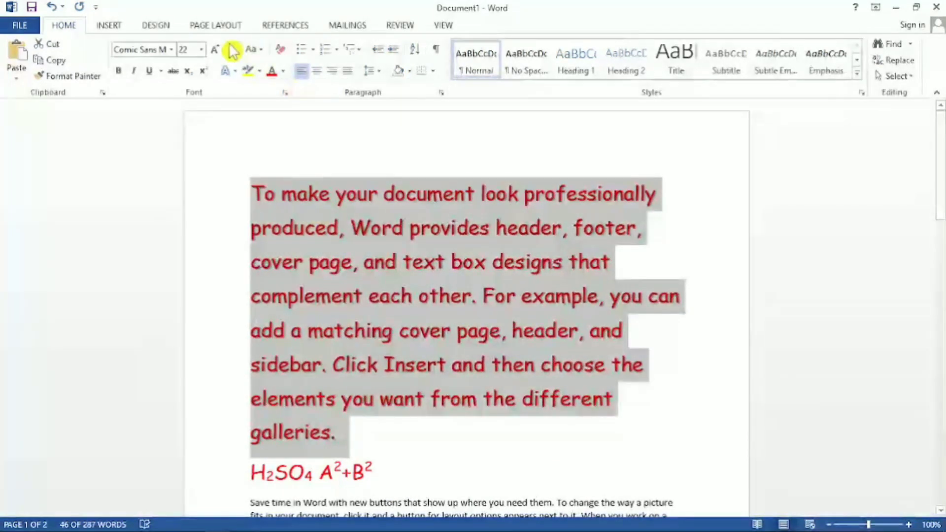
Add the second reflection variation in the first row to the first paragraph's text.
left_click(235, 72)
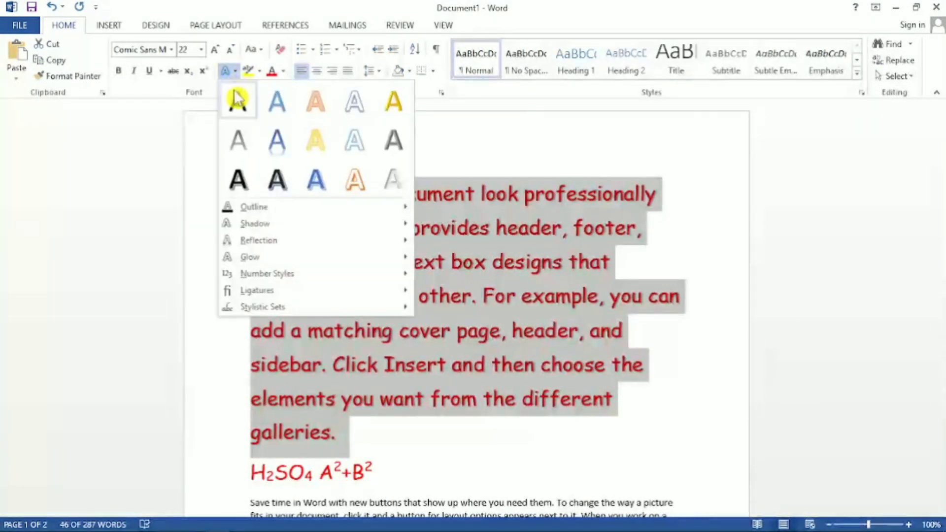
mouse_move(260, 242)
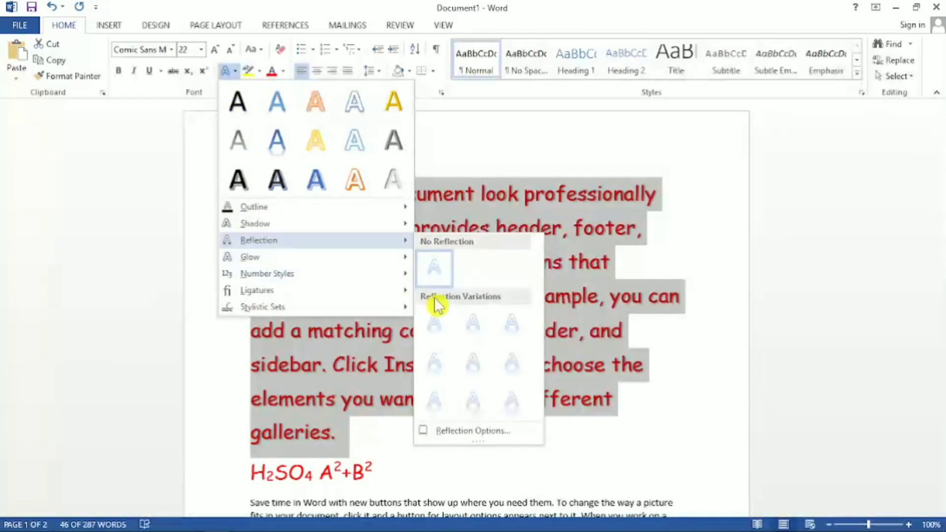
left_click(461, 334)
Remove the shadow and the reflection from the first paragraph's text, and deselect it.
left_click(235, 73)
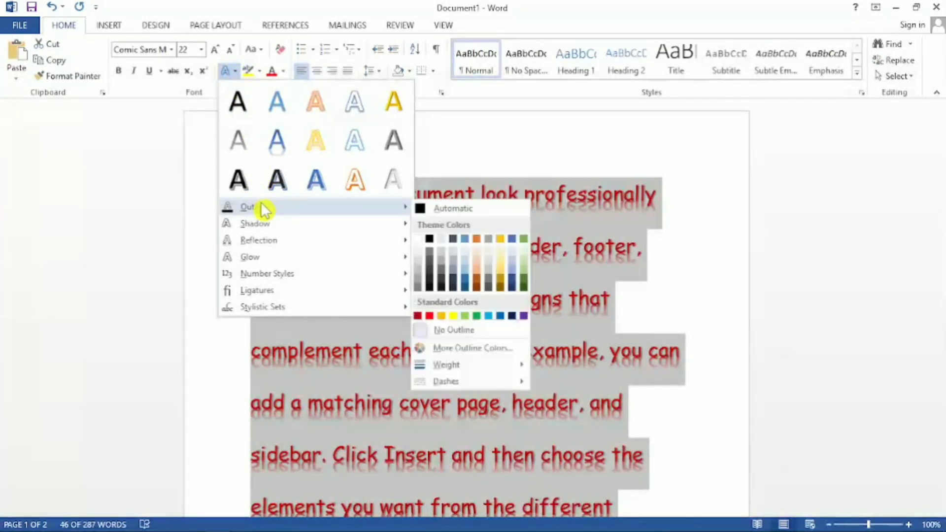
mouse_move(315, 227)
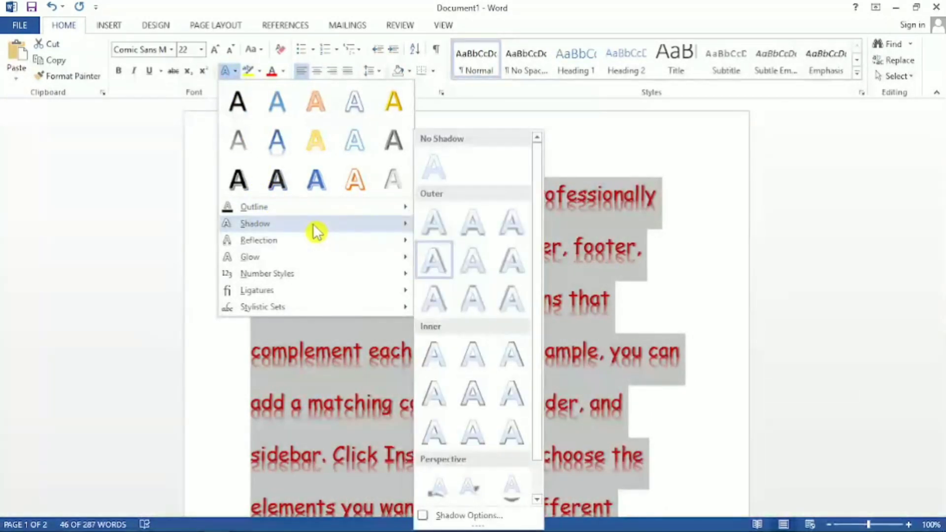
left_click(435, 168)
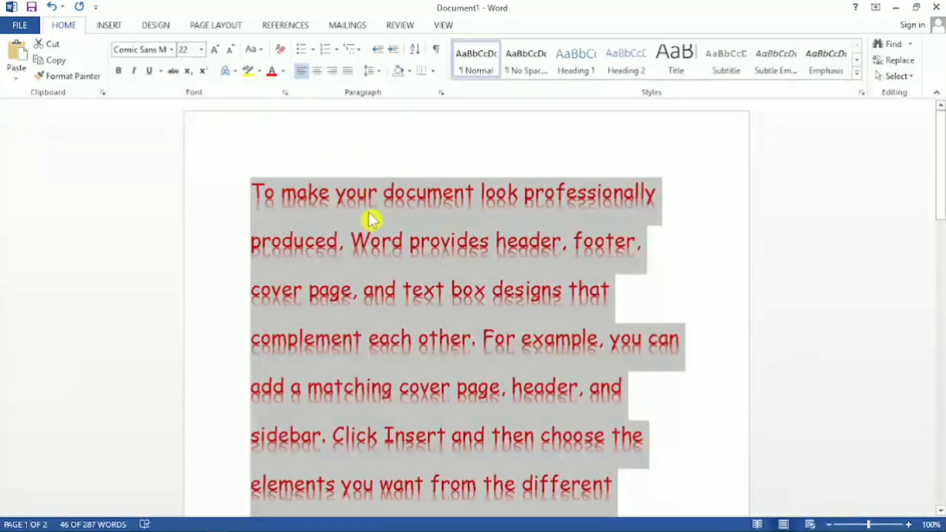
left_click(235, 72)
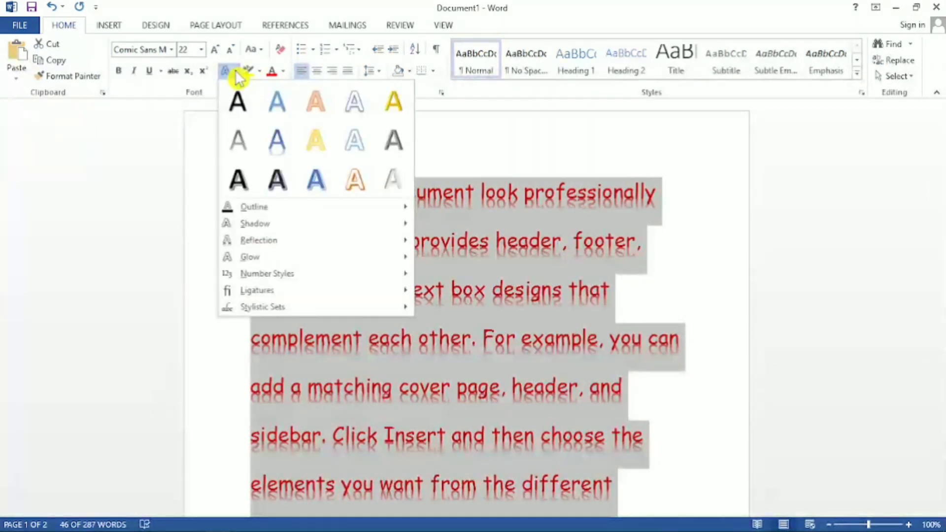
mouse_move(269, 241)
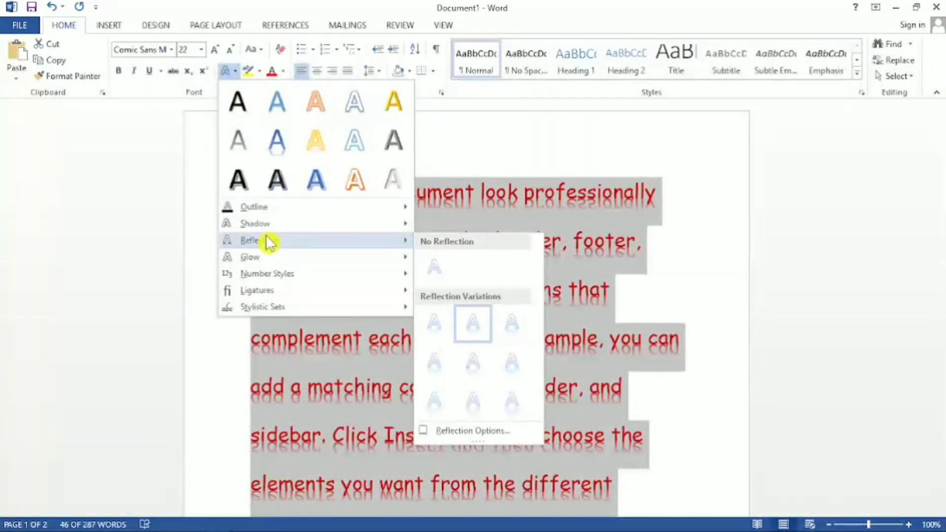
left_click(434, 276)
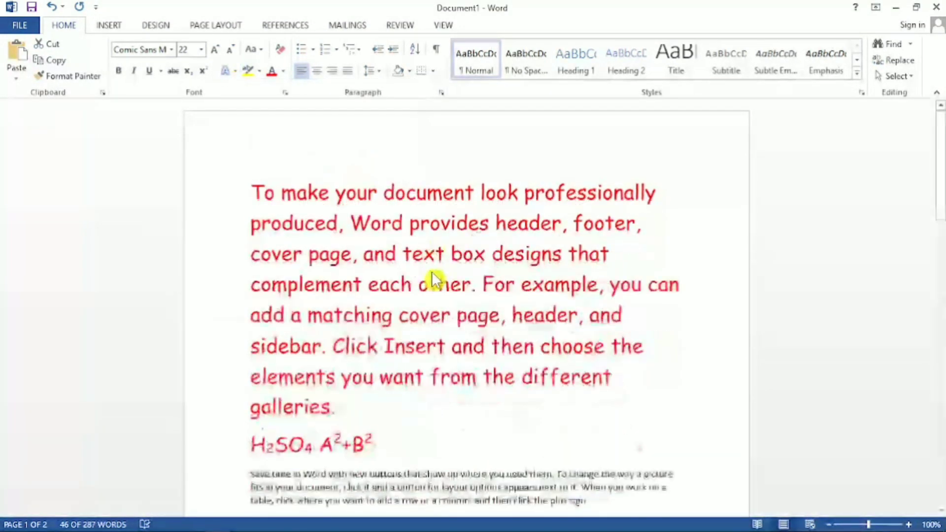
left_click(369, 416)
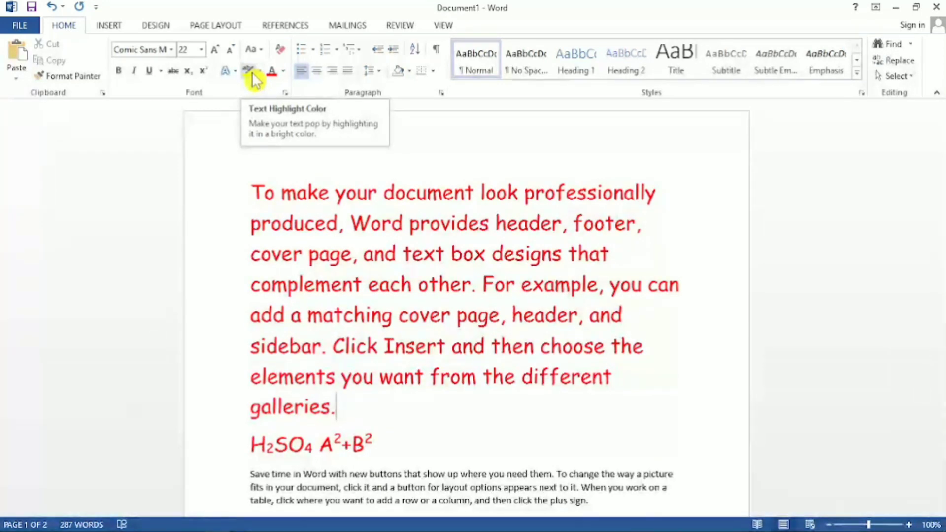
Highlight "Reading view. You can collapse parts" in yellow in the paragraph beginning "Reading is easier".
scroll(315, 266, "down", 3)
scroll(315, 266, "down", 5)
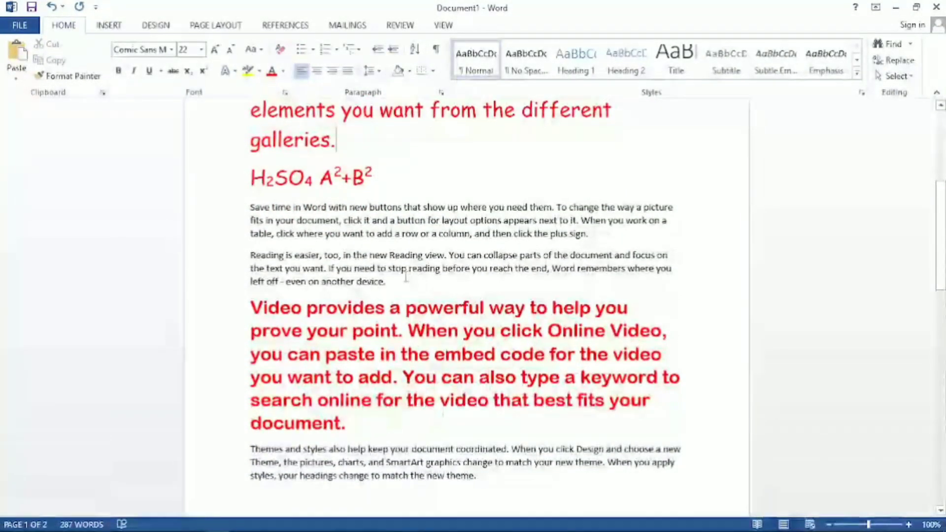
left_click(390, 255)
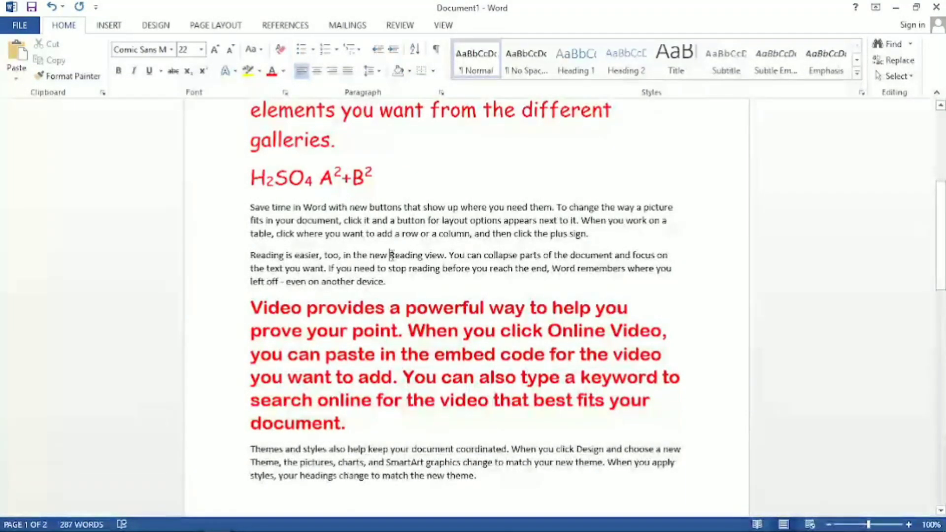
left_click_drag(521, 254, 539, 256)
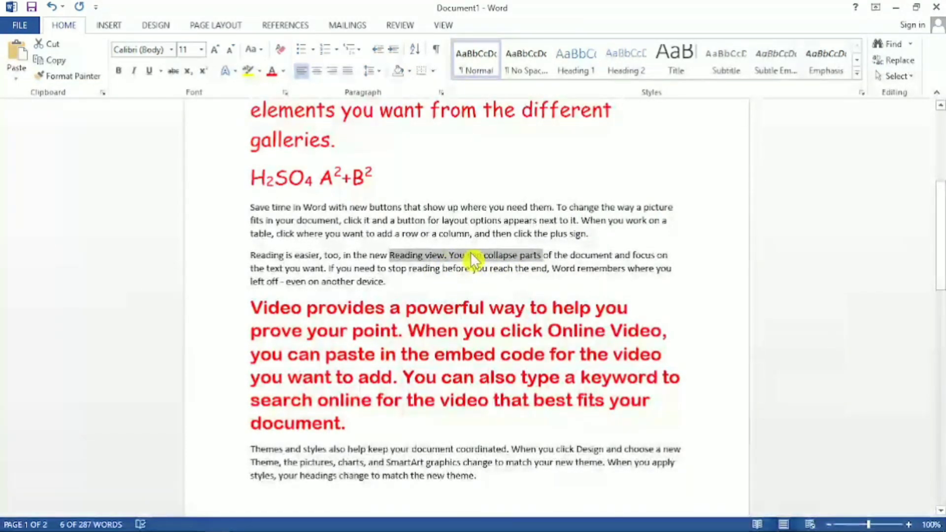
left_click(261, 71)
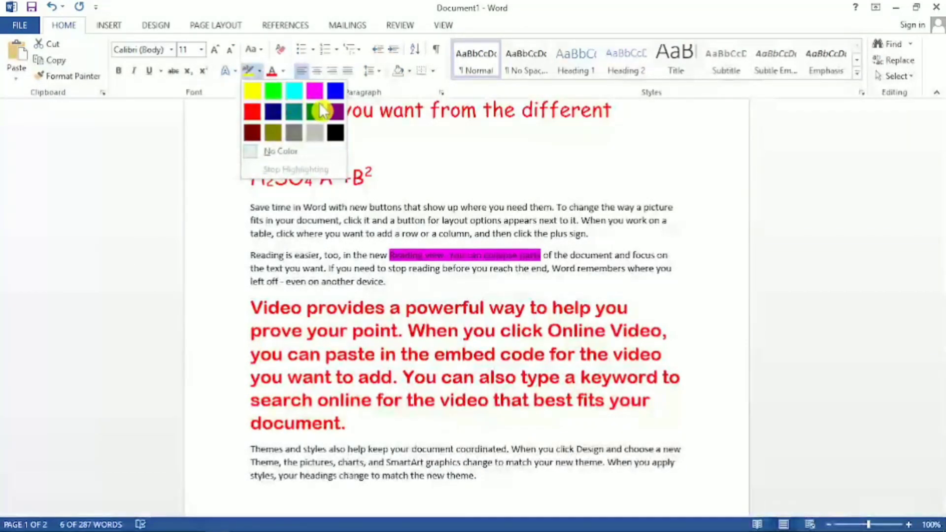
left_click(253, 88)
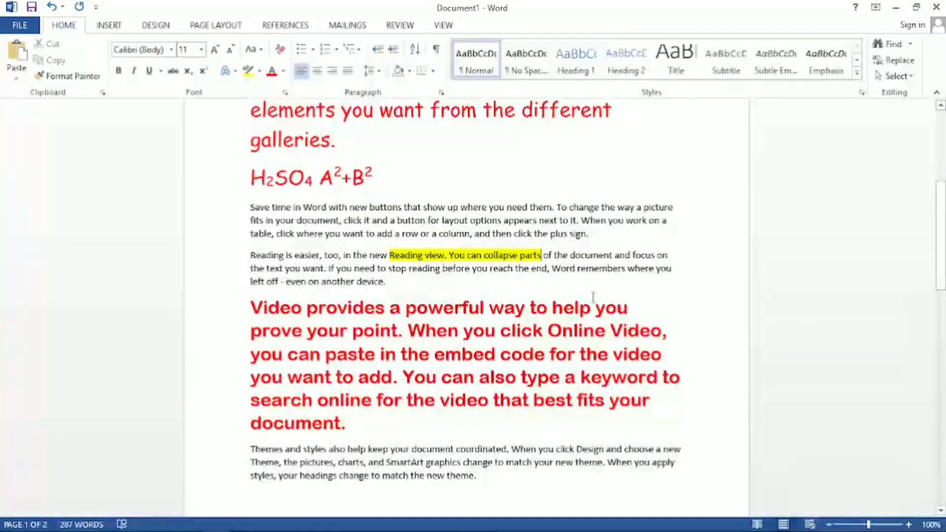
Highlight "your document coordinated." in yellow in the paragraph beginning "Themes and styles".
scroll(517, 331, "down", 3)
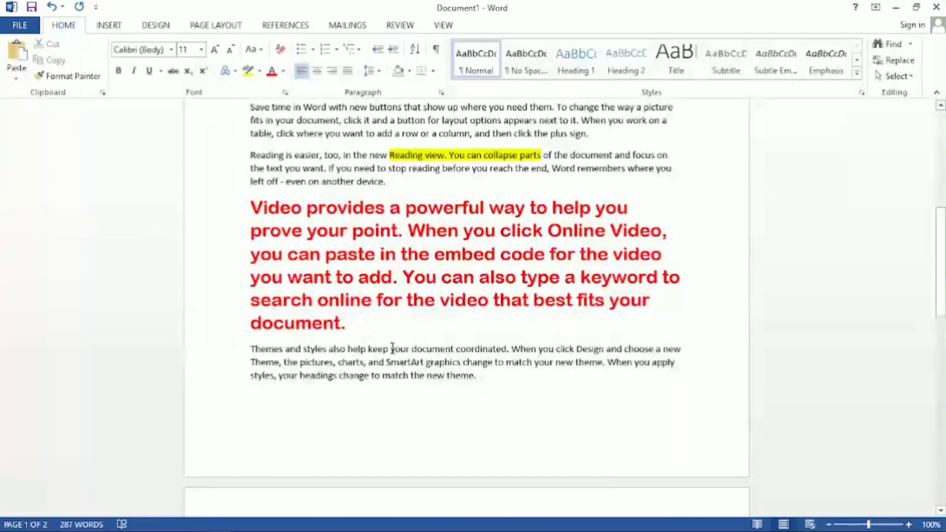
left_click_drag(392, 348, 509, 353)
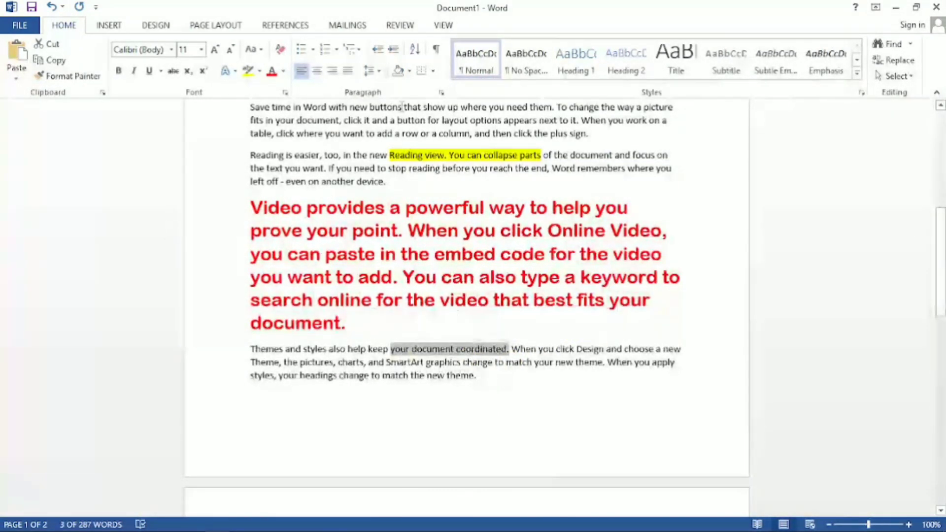
left_click(259, 72)
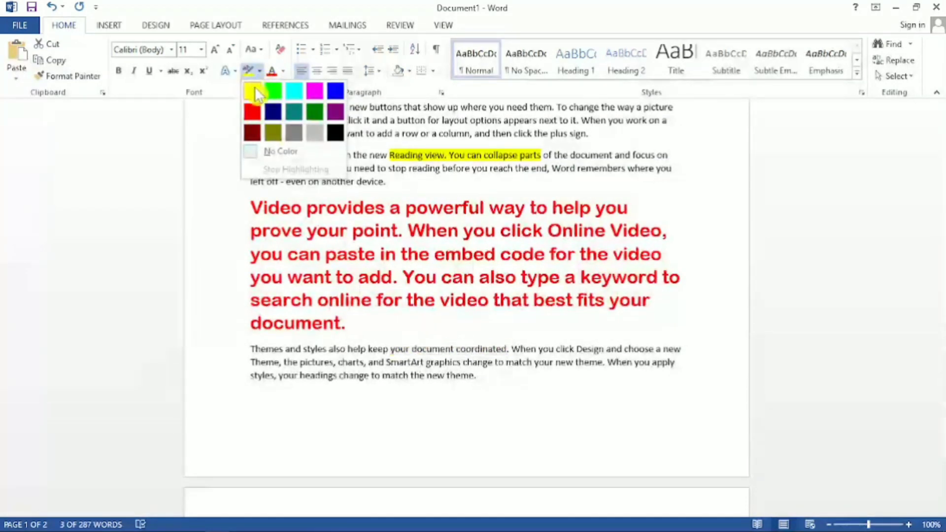
left_click(254, 91)
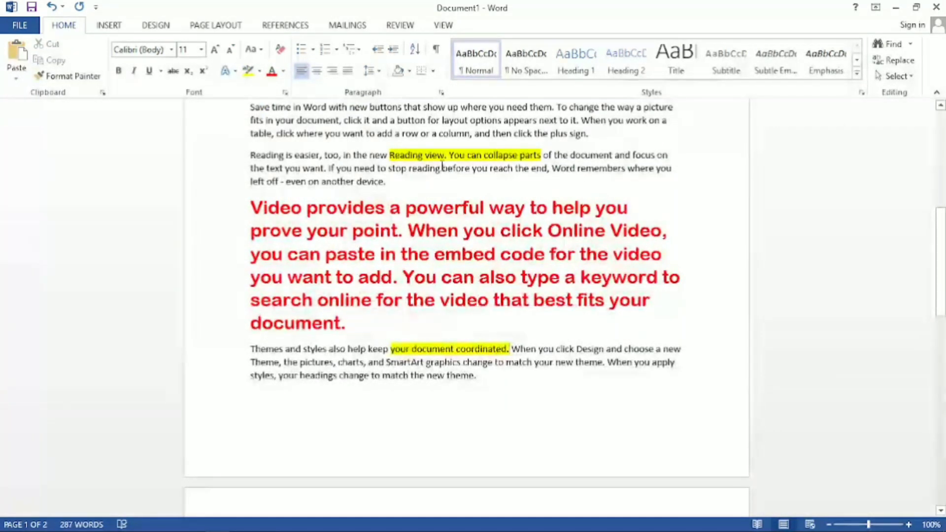
Remove the highlight from "Reading view. You can collapse parts" by setting its highlight to No Color.
left_click_drag(544, 155, 396, 155)
left_click_drag(544, 155, 396, 154)
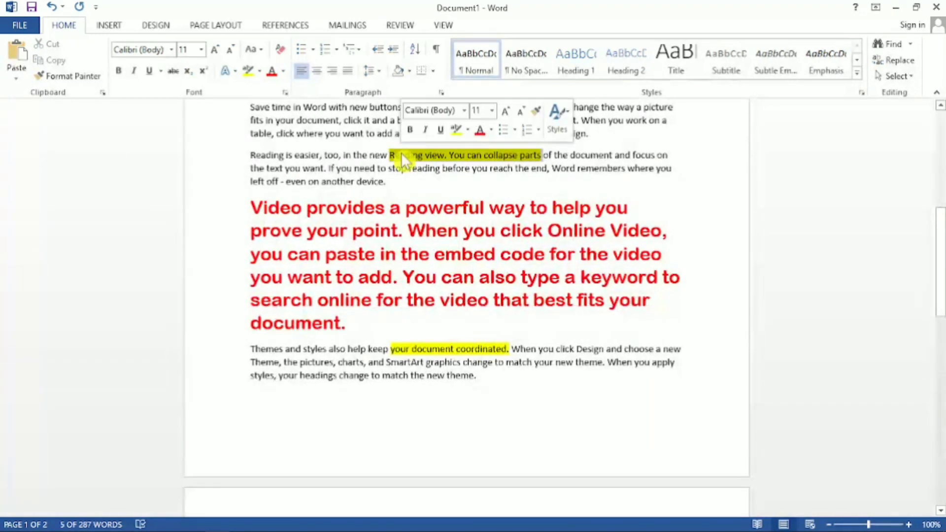
left_click(260, 72)
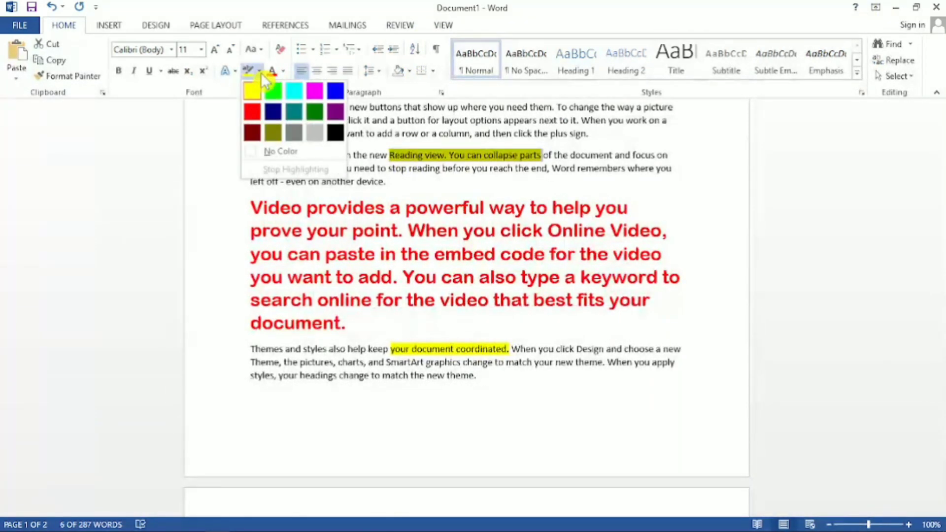
left_click(288, 152)
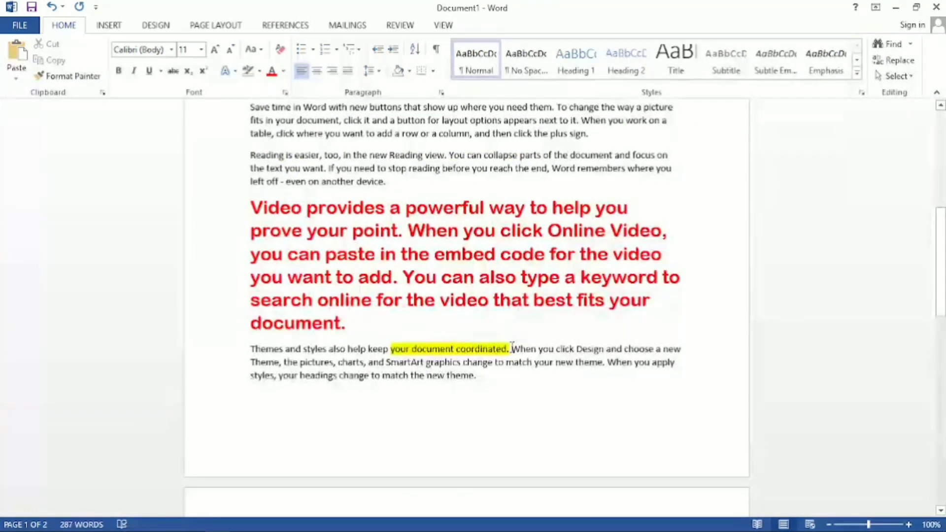
Remove the highlight from "your document coordinated." in the paragraph beginning "Themes and styles" by choosing No Color.
left_click_drag(511, 349, 443, 343)
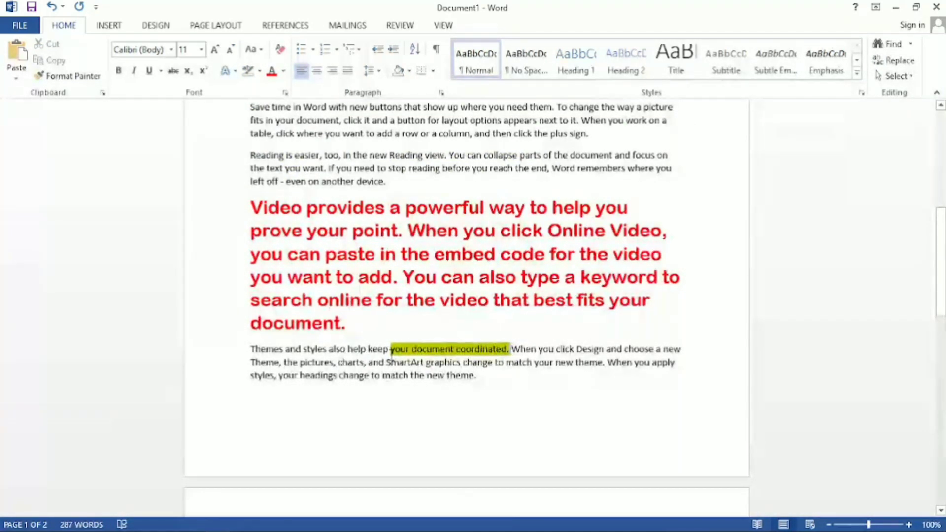
left_click(259, 70)
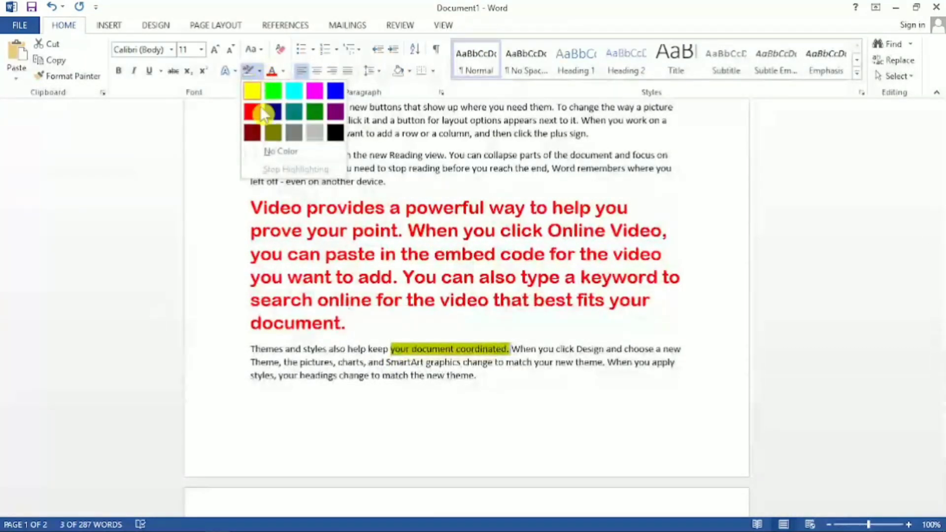
left_click(274, 150)
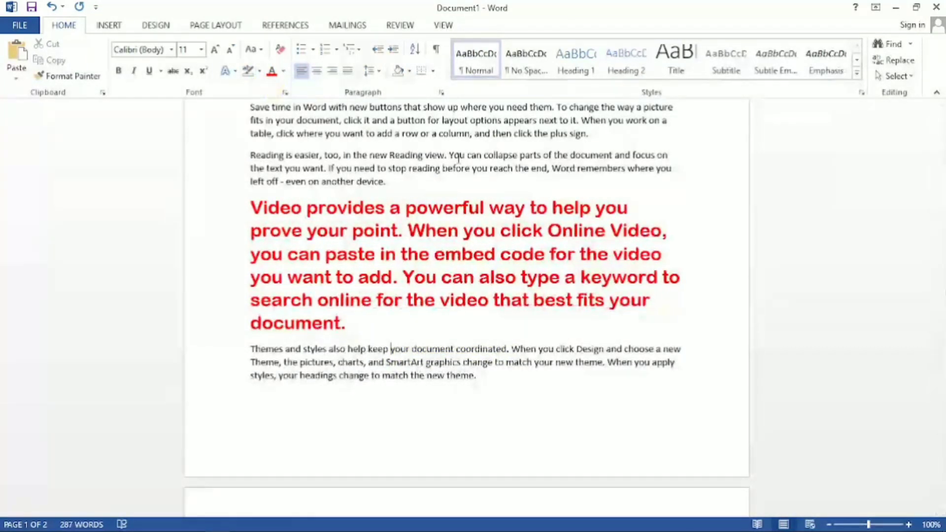
Change the font color of the paragraphs beginning "Save time in Word" and "Reading is easier" to the standard purple.
scroll(291, 148, "up", 3)
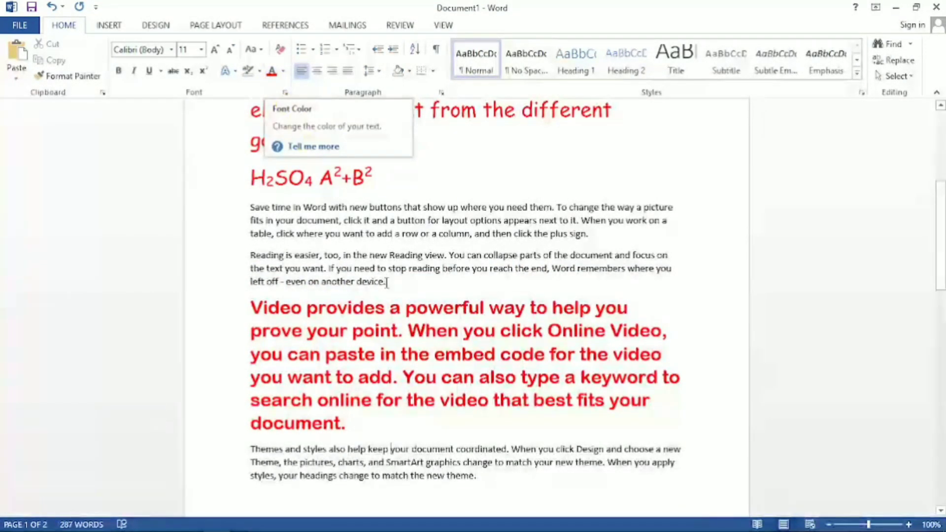
left_click_drag(393, 283, 245, 214)
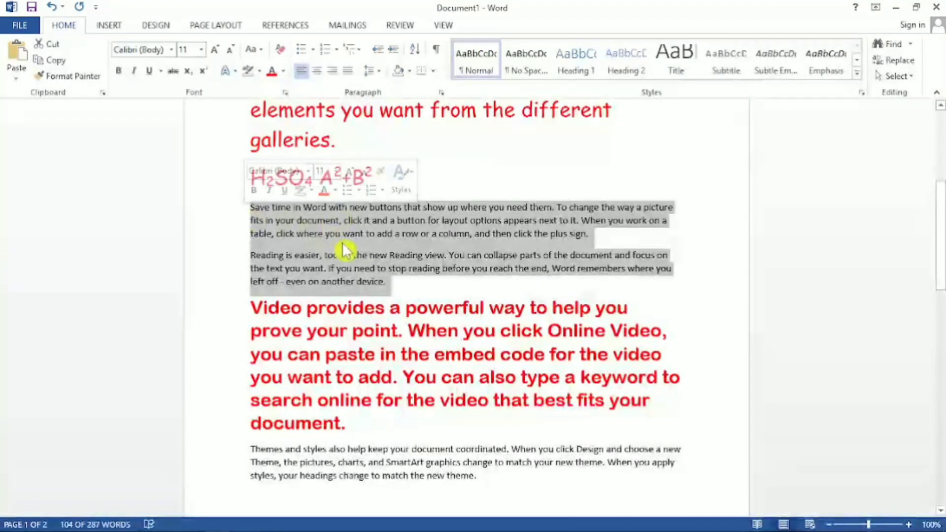
left_click(284, 71)
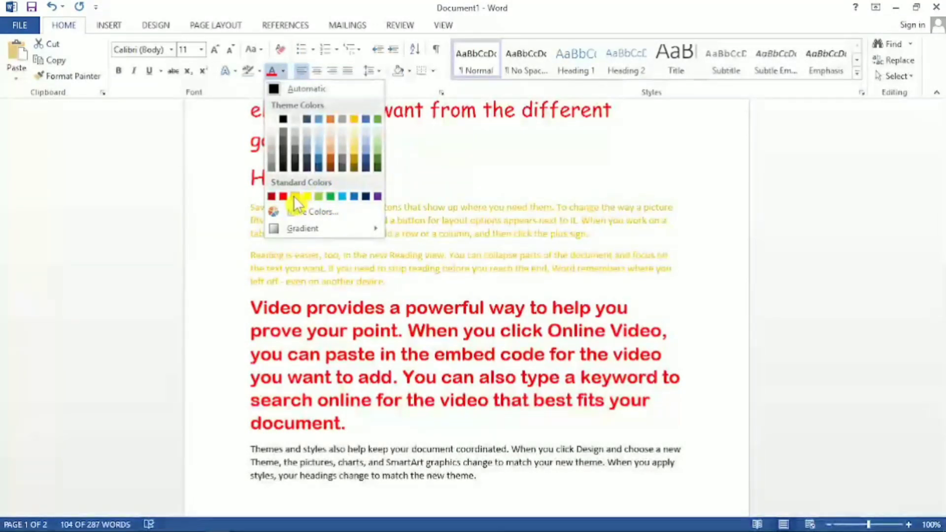
left_click(377, 196)
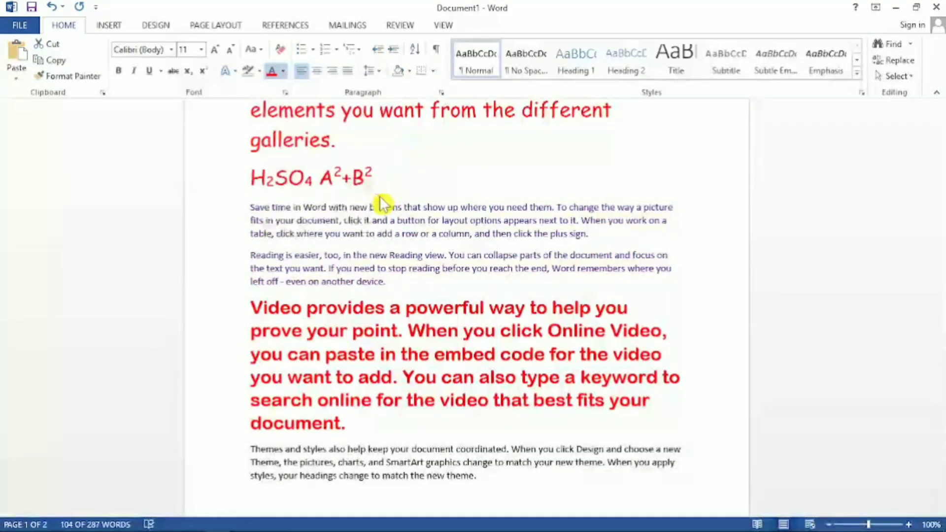
Change the font color of the paragraph beginning "Themes and styles" to the darkest green theme color.
scroll(393, 299, "down", 4)
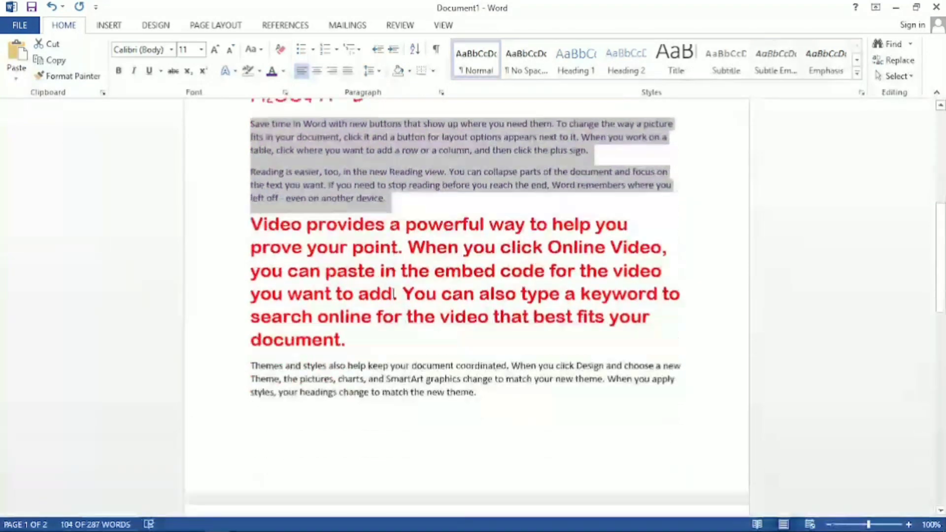
left_click_drag(481, 345, 262, 315)
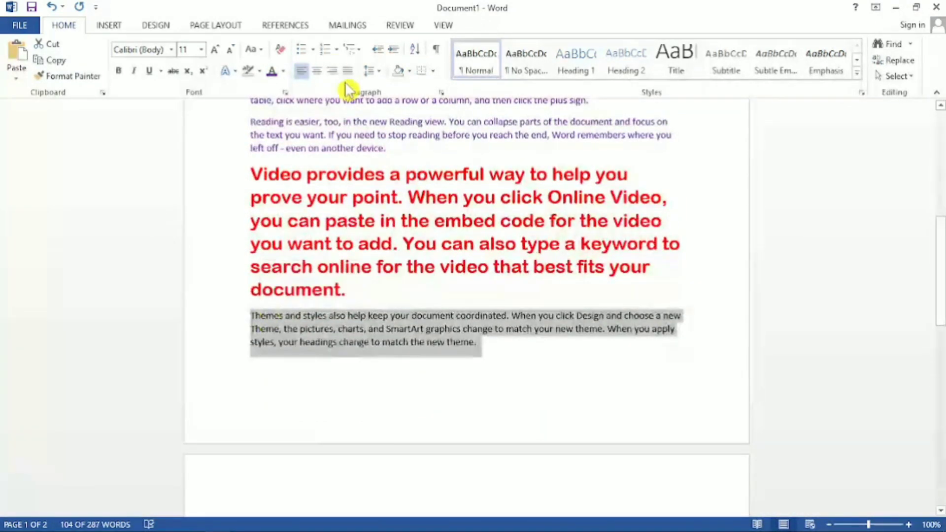
left_click(284, 71)
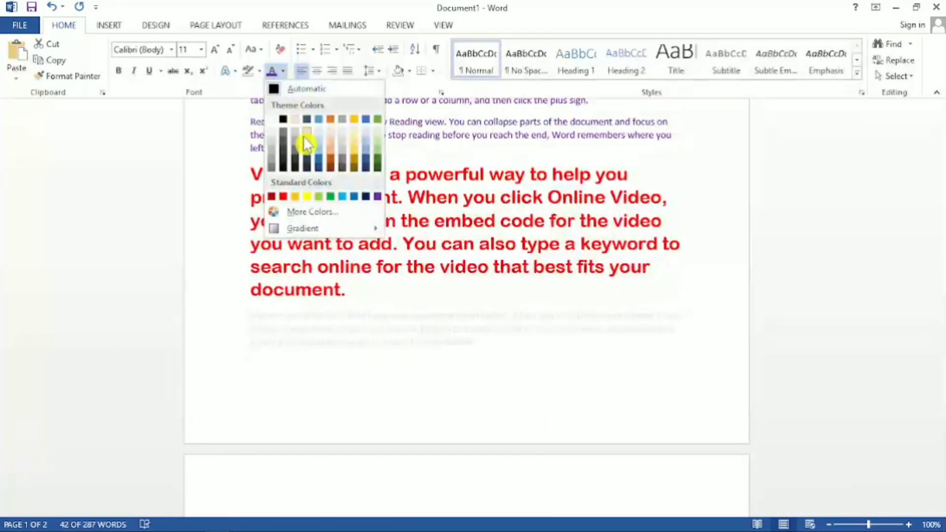
left_click(376, 170)
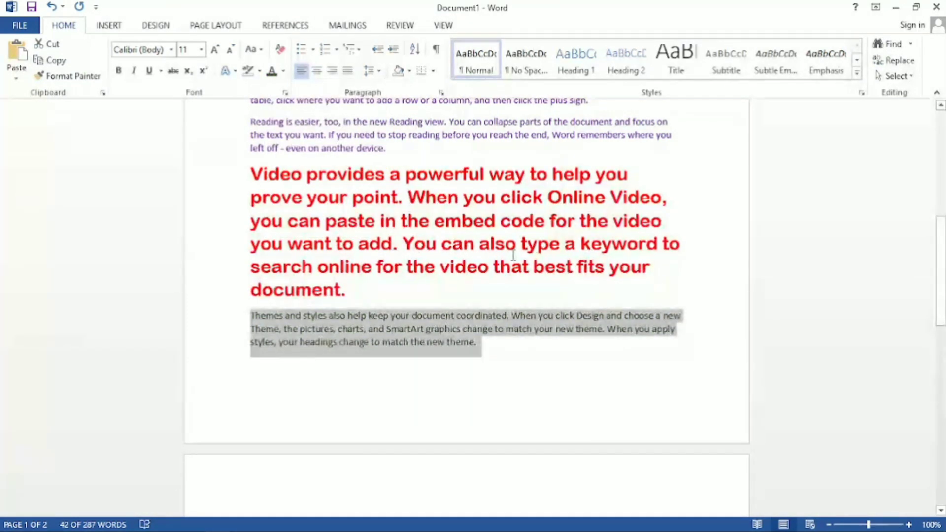
Increase the font size of the paragraph beginning "Themes and styles" stepwise to 48.
left_click(217, 54)
left_click(217, 55)
left_click(217, 54)
left_click(216, 55)
left_click(217, 54)
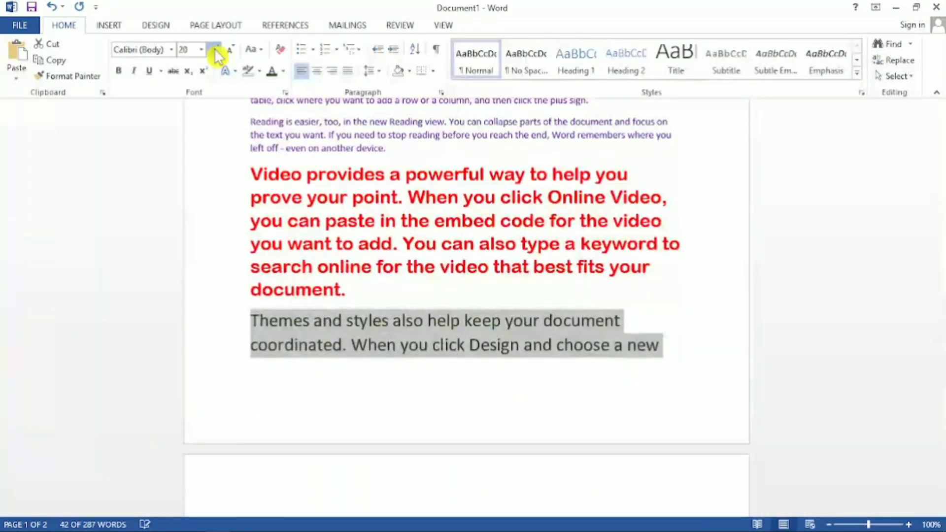
left_click(216, 54)
left_click(217, 55)
left_click(217, 54)
left_click(217, 54)
left_click(217, 54)
left_click(216, 54)
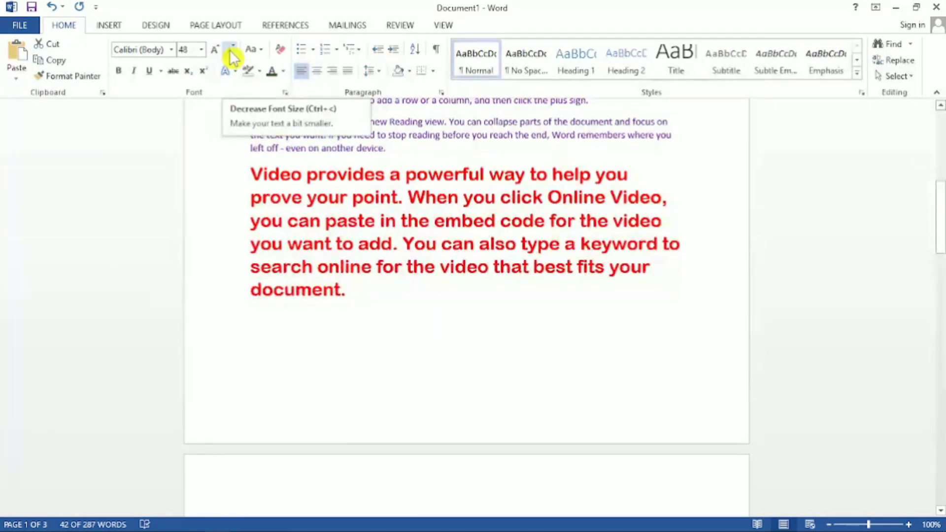
Decrease and increase the font size of the red paragraph beginning "Video provides" stepwise, ending at size 16.
left_click_drag(350, 302, 234, 171)
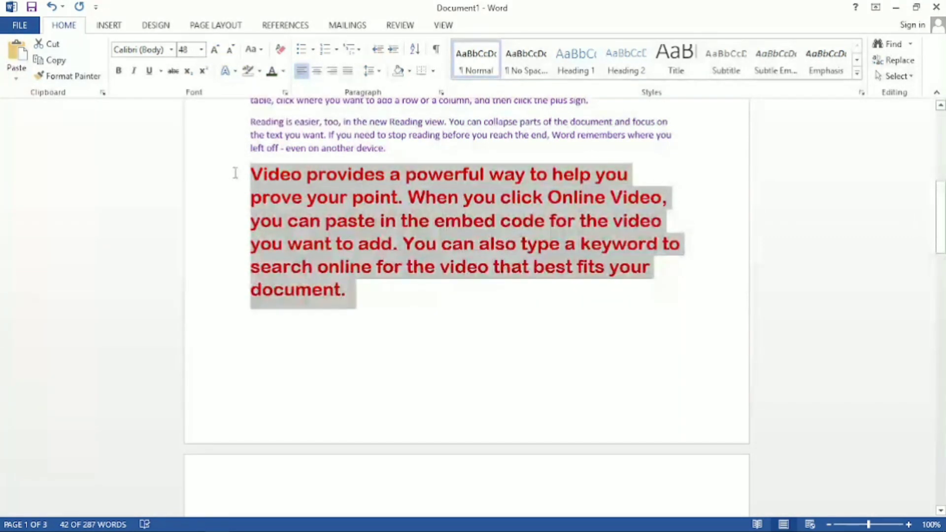
left_click(234, 50)
left_click(235, 50)
left_click(235, 49)
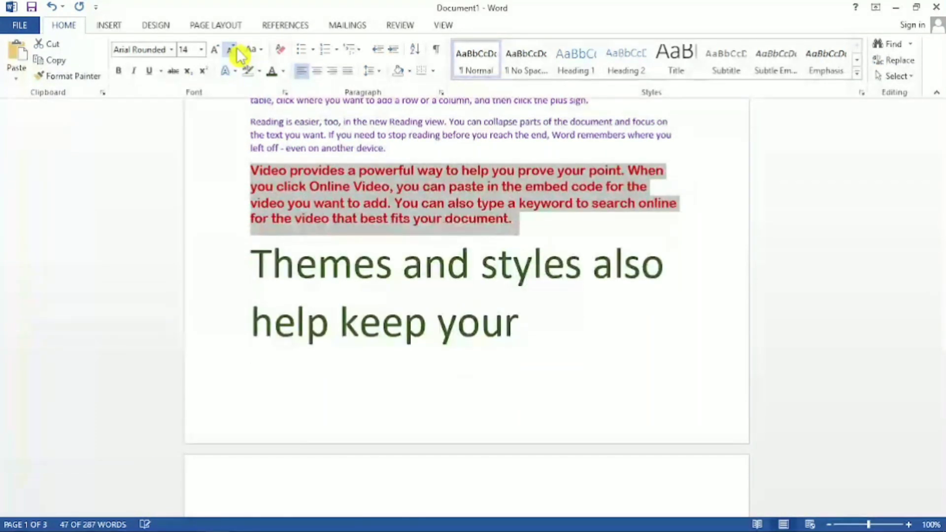
left_click(217, 50)
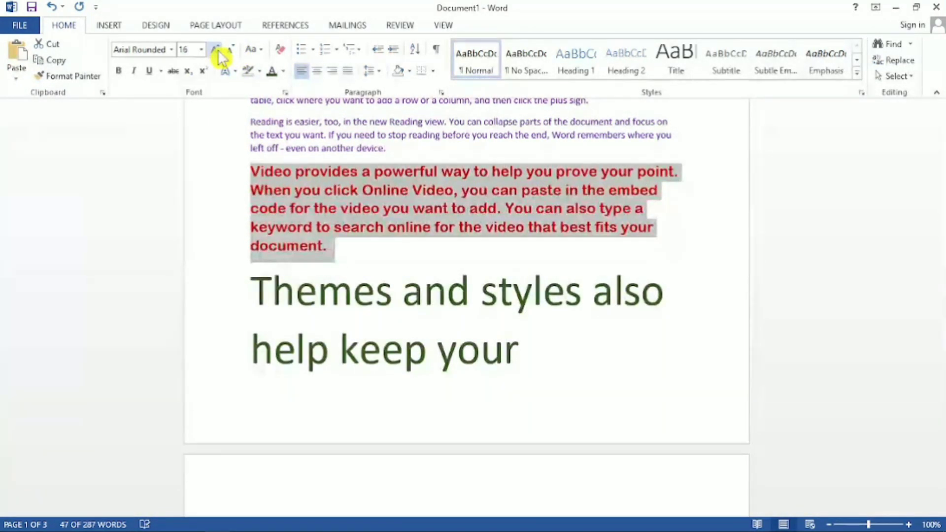
left_click(217, 51)
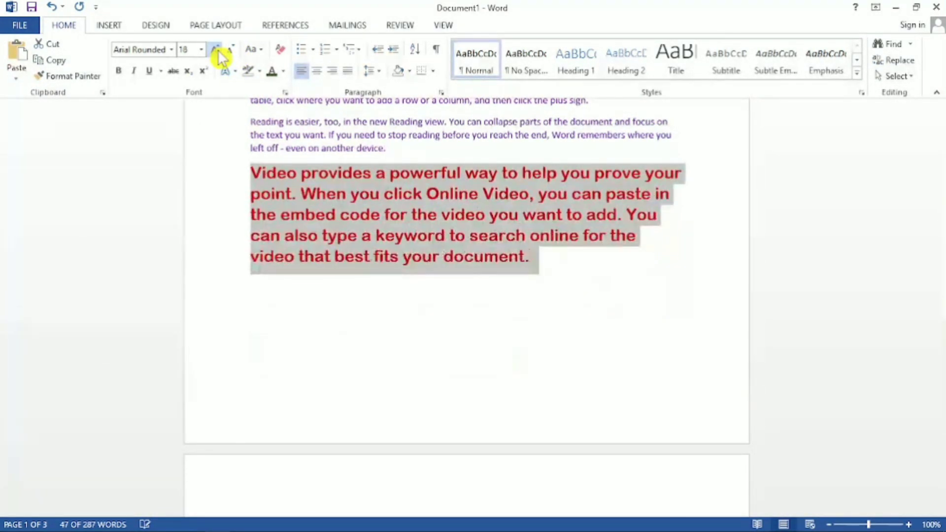
left_click(231, 51)
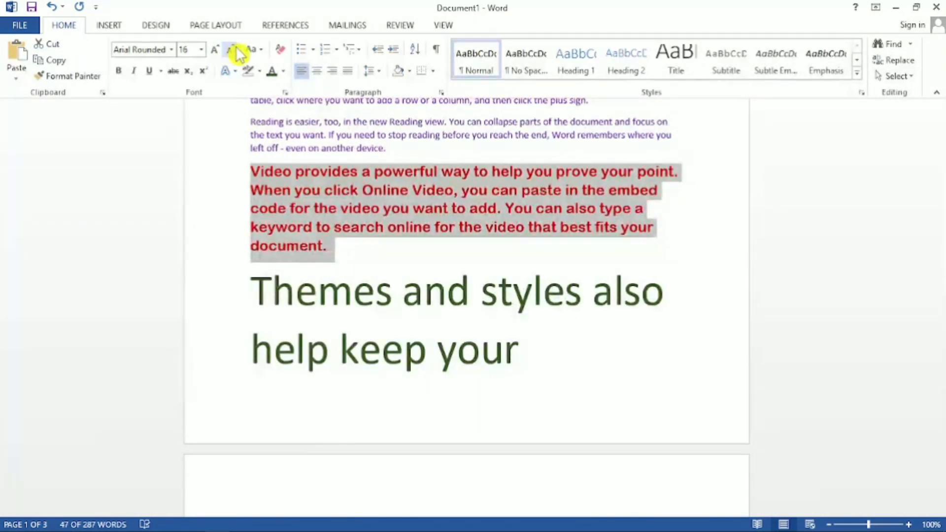
Apply Sentence case to the paragraph beginning "Video provides" and deselect it.
left_click(262, 53)
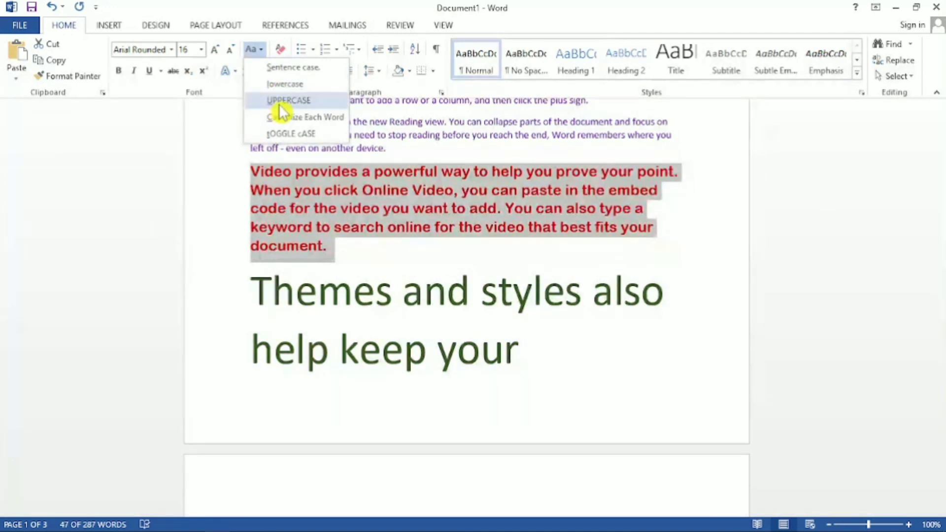
left_click(295, 75)
left_click(329, 239)
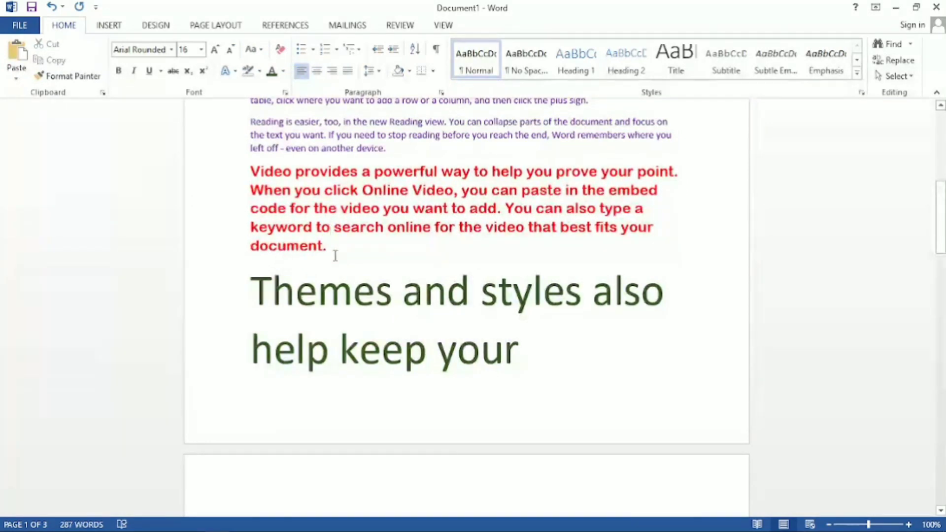
Select the document's first paragraph, beginning "To make your document", and change its text to lowercase.
scroll(330, 257, "up", 8)
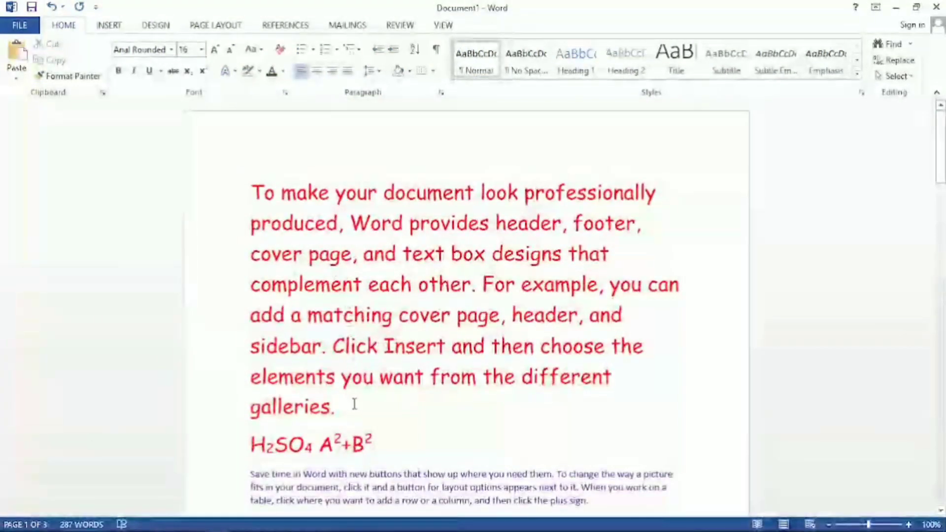
left_click(351, 409)
left_click_drag(345, 409, 249, 195)
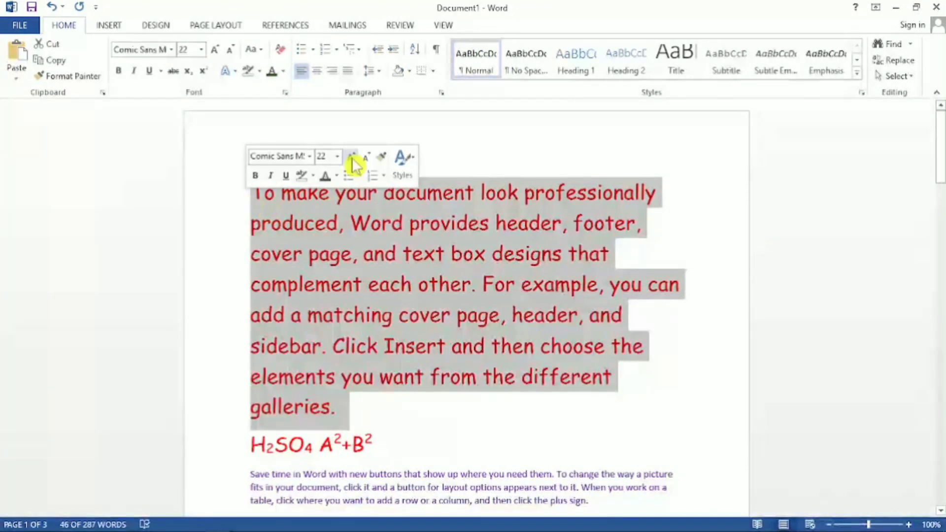
left_click(261, 49)
left_click(271, 75)
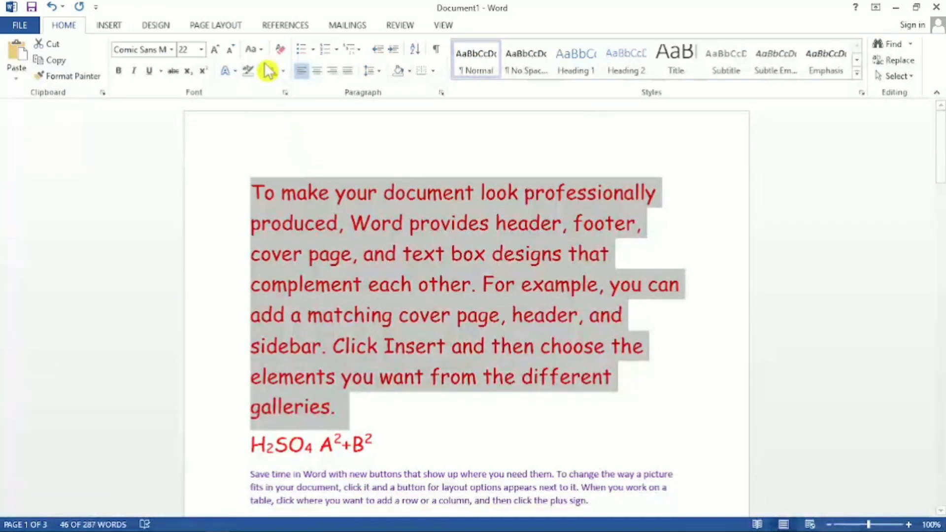
left_click(256, 49)
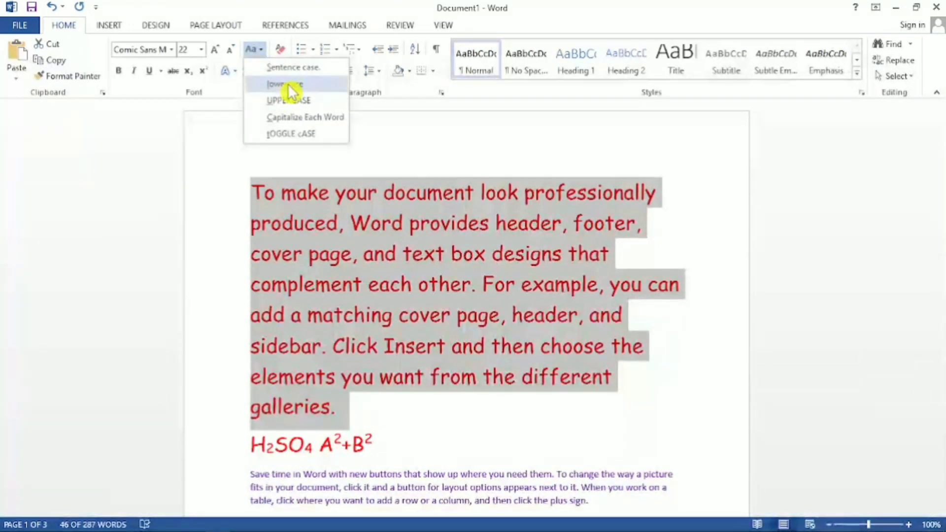
left_click(290, 85)
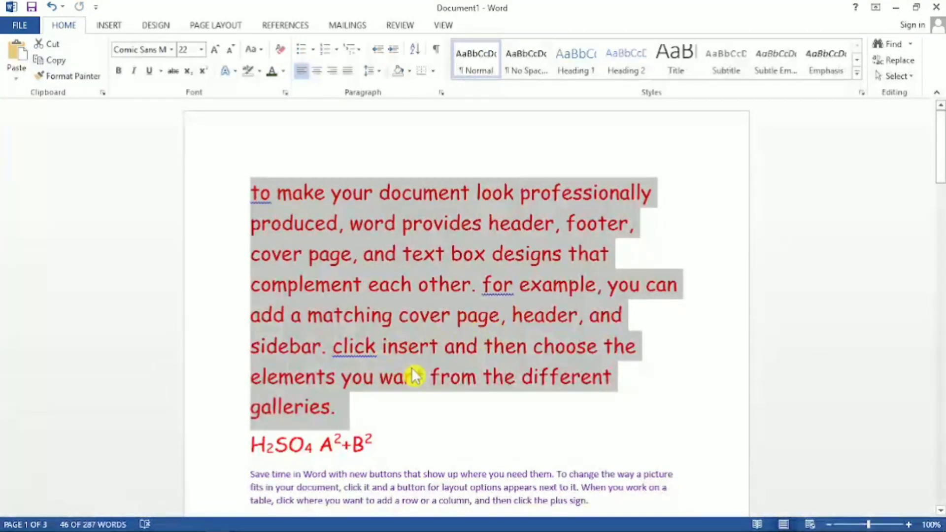
Change the selected first paragraph's text to UPPERCASE and look over the capitalized text.
left_click(252, 49)
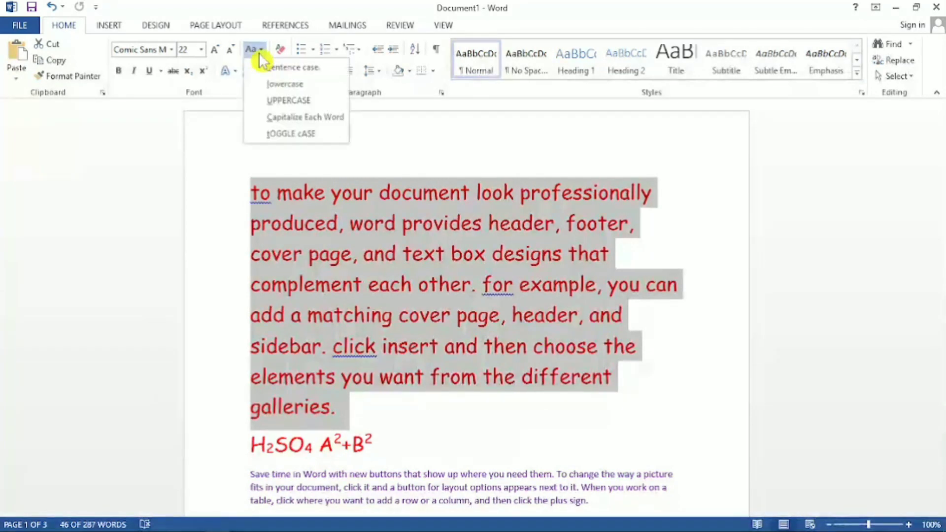
left_click(274, 103)
scroll(357, 246, "down", 2)
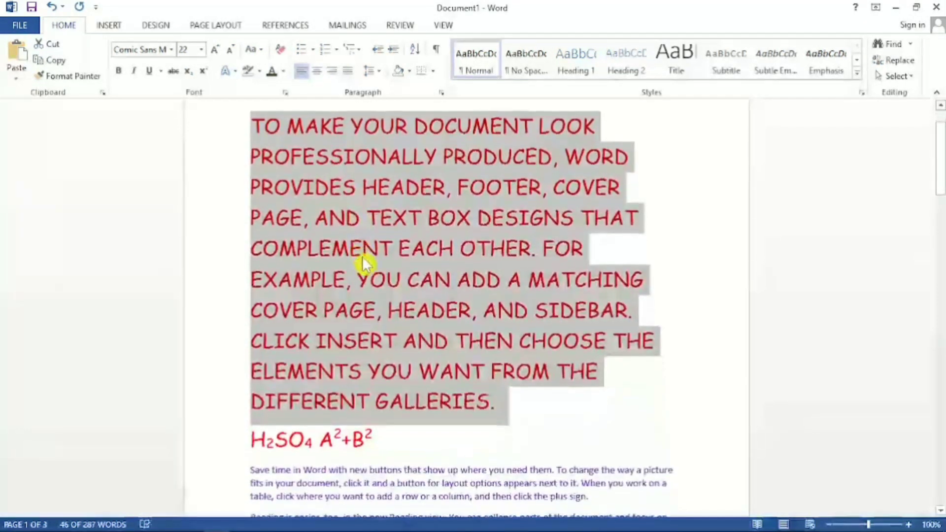
scroll(363, 257, "up", 1)
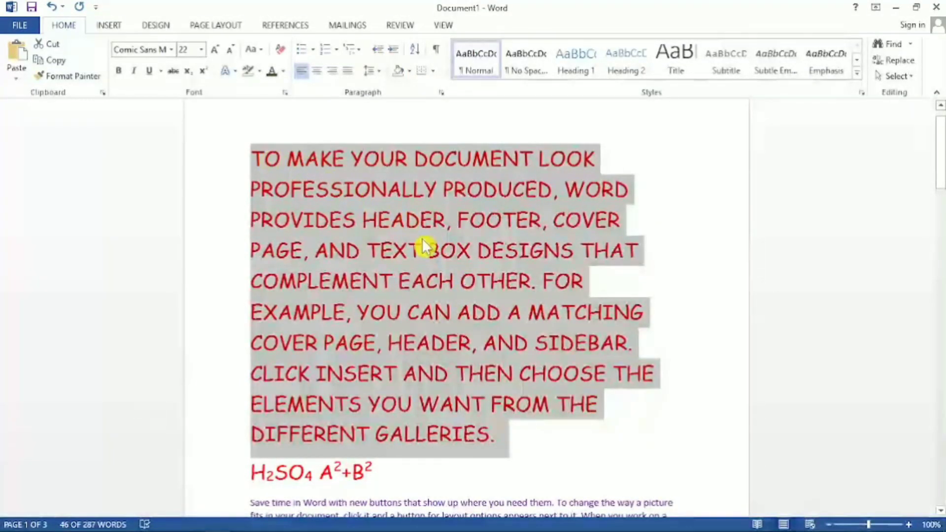
Change the first paragraph's case to Capitalize Each Word, followed by tOGGLE cASE.
left_click(256, 50)
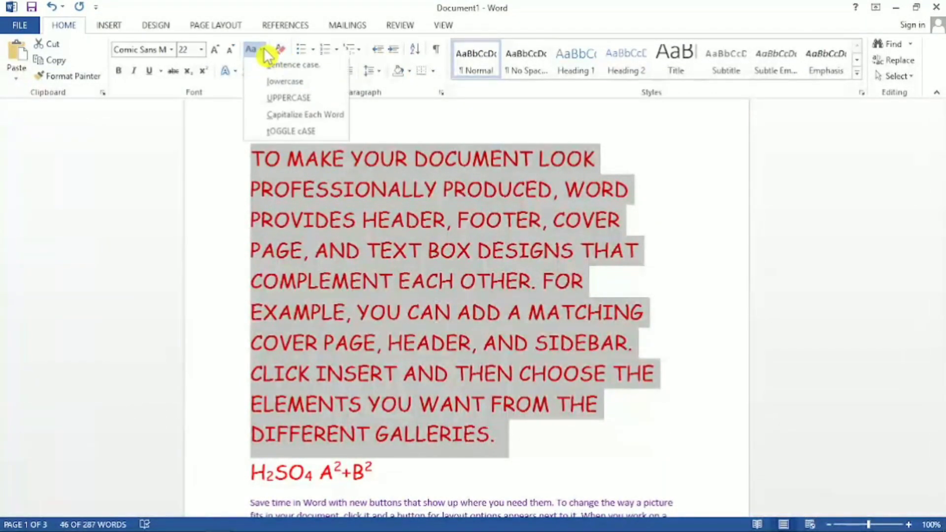
left_click(302, 118)
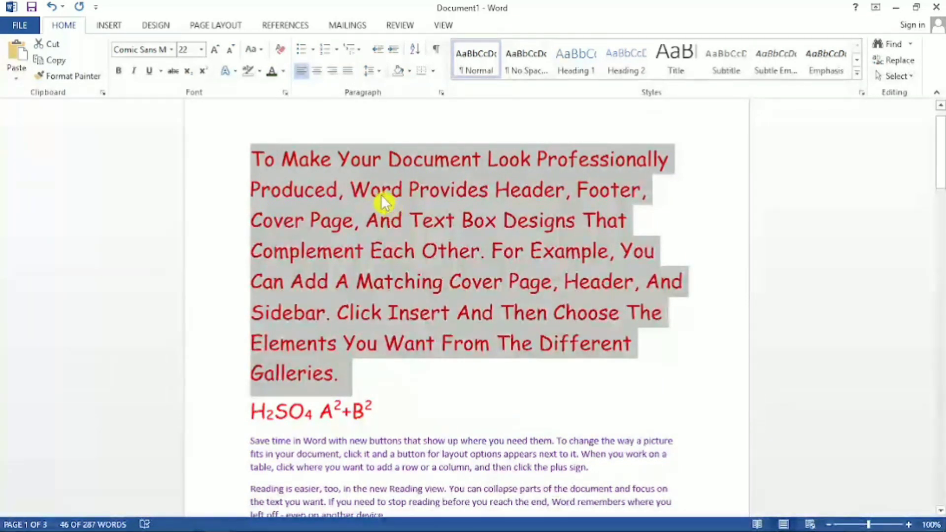
left_click(256, 51)
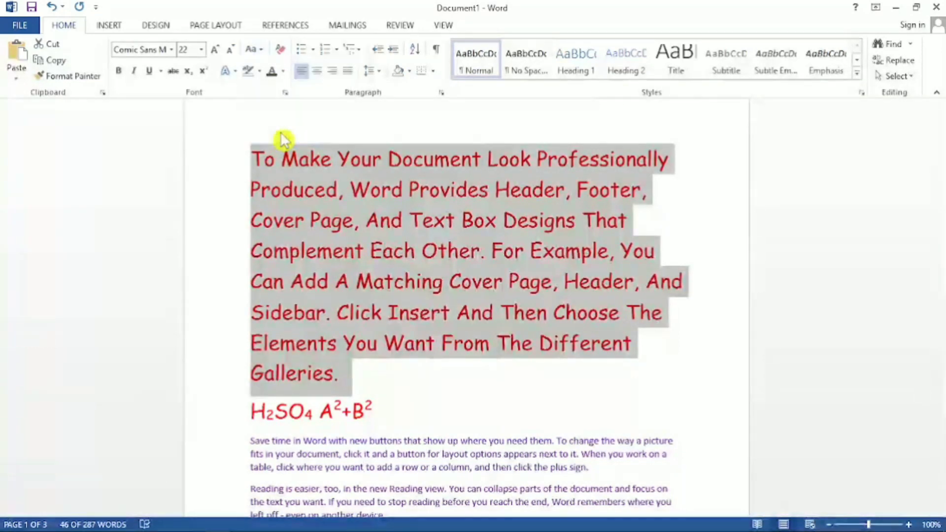
left_click(280, 133)
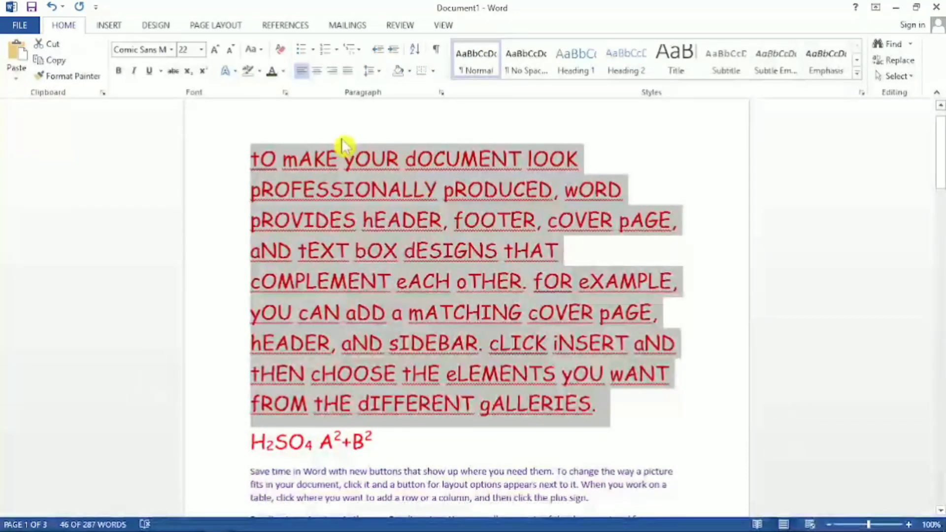
Change the first paragraph to Sentence case, followed by lowercase.
left_click(252, 49)
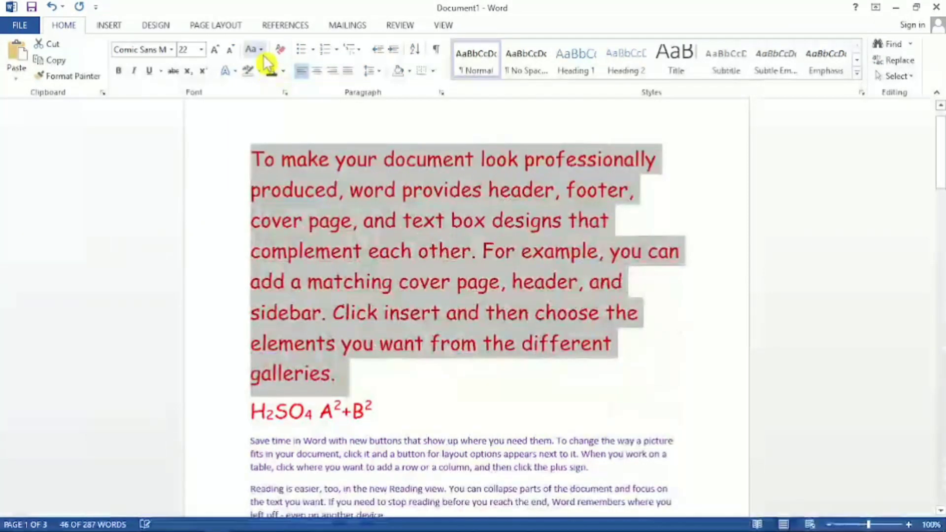
left_click(254, 49)
left_click(270, 81)
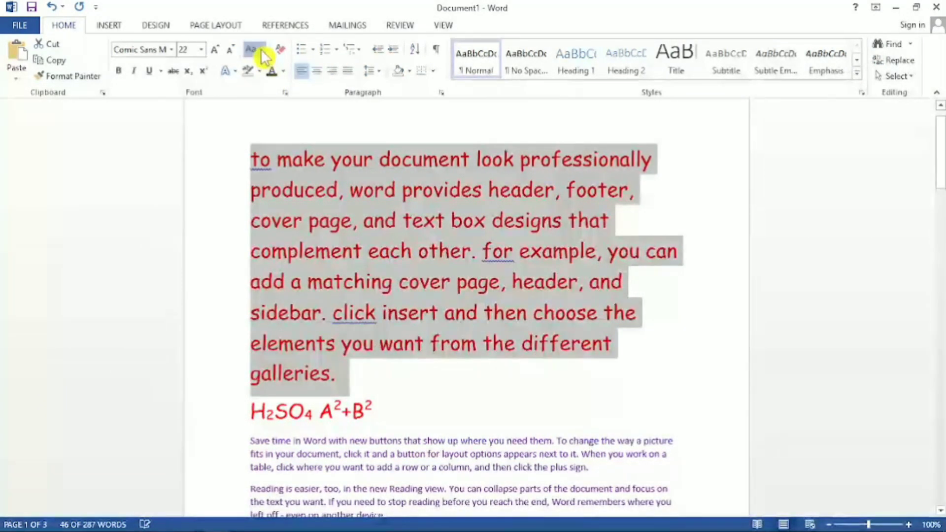
Change the selected first paragraph's case to UPPERCASE, followed by Sentence case.
left_click(251, 49)
left_click(274, 98)
left_click(259, 54)
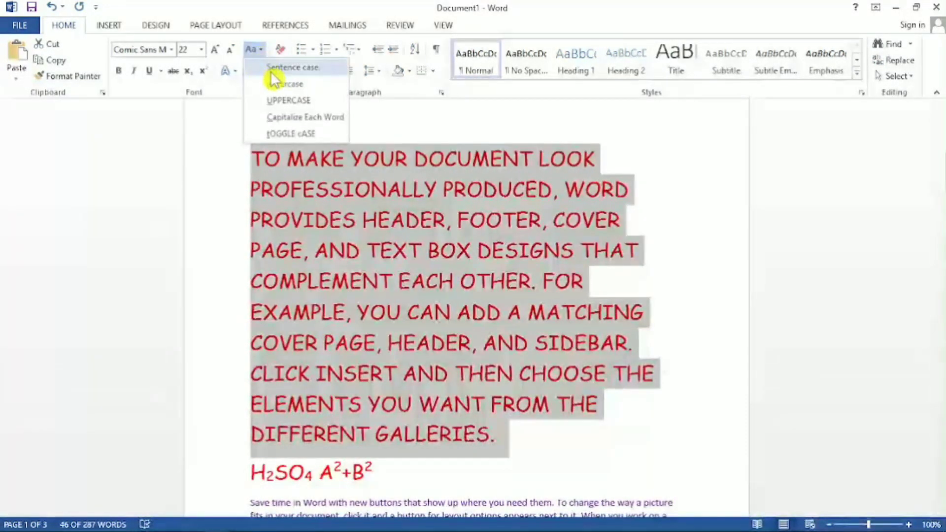
left_click(273, 74)
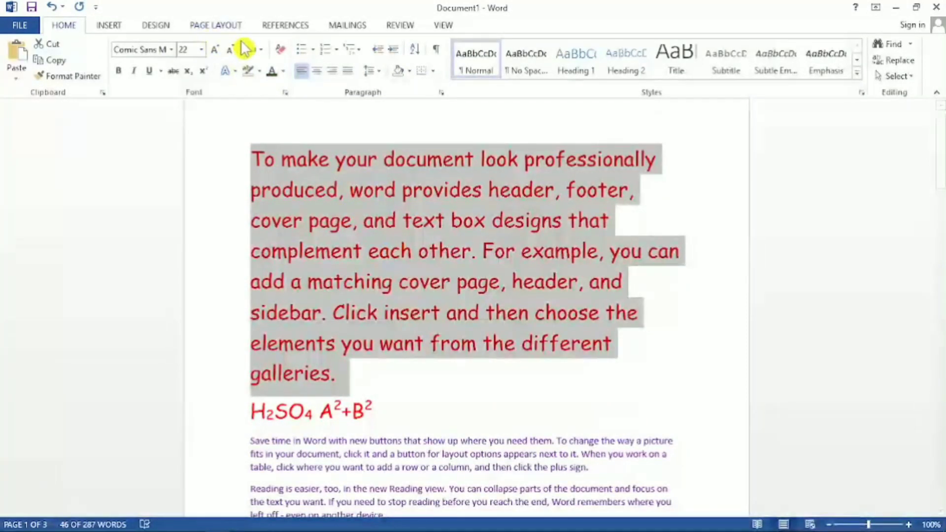
Clear all formatting from the first paragraph, the H2SO4 A2+B2 line and the paragraph beginning "Video provides".
left_click(281, 51)
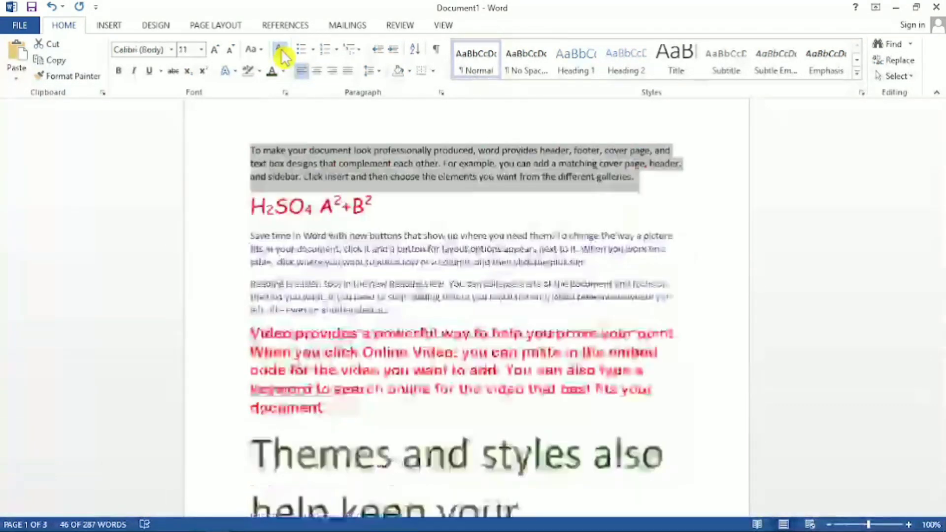
left_click(383, 211)
triple_click(322, 206)
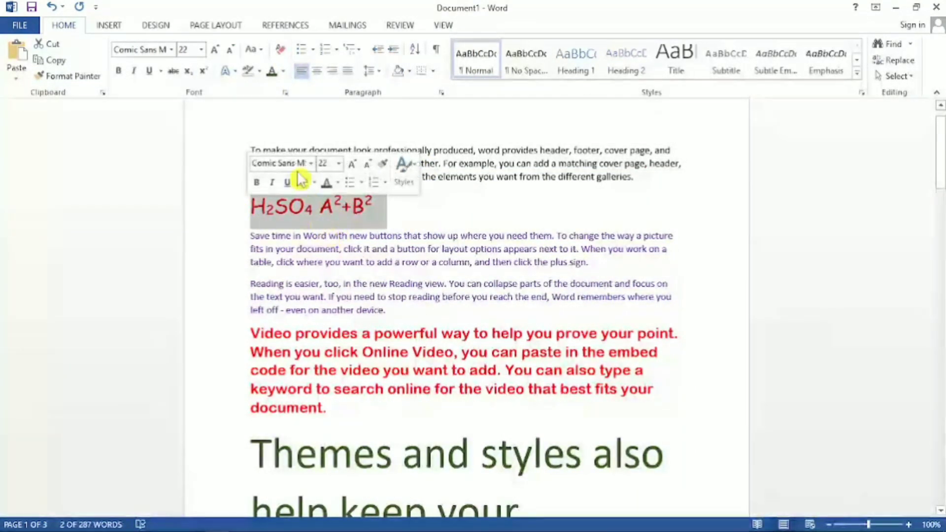
left_click(279, 51)
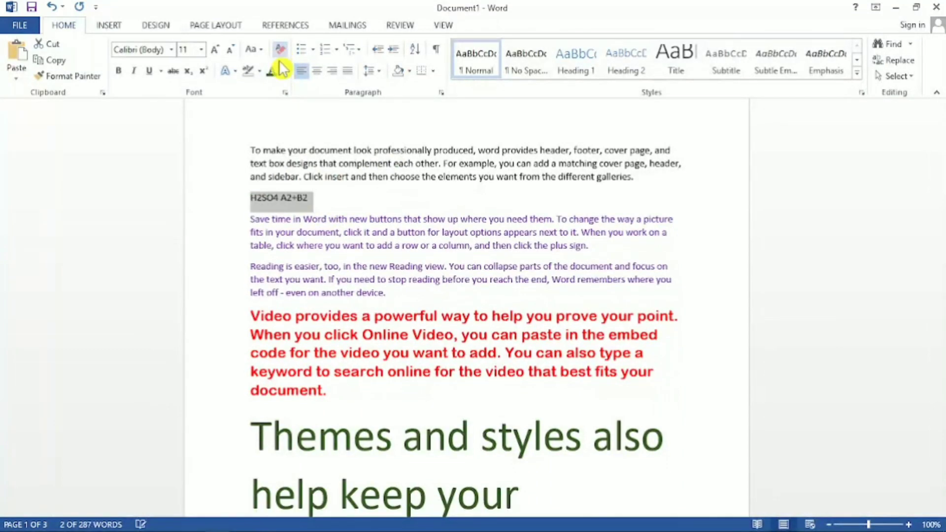
left_click(333, 202)
left_click_drag(335, 400, 250, 316)
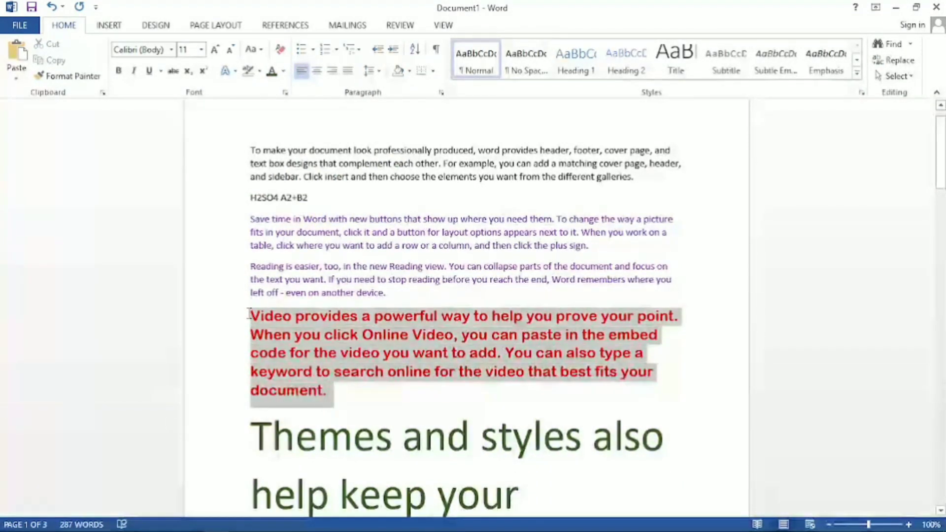
left_click(281, 52)
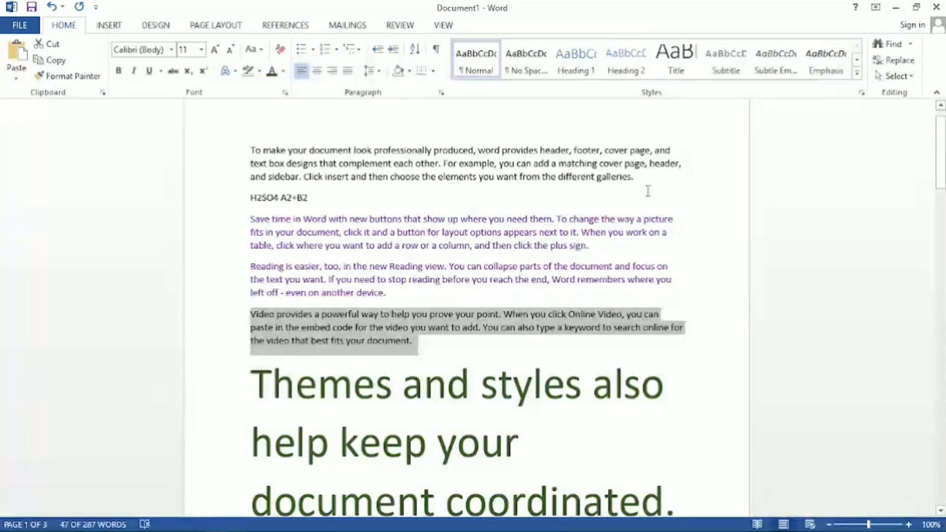
Apply a check mark bullet to the first paragraph, and remove the bullet again.
left_click_drag(646, 186, 230, 128)
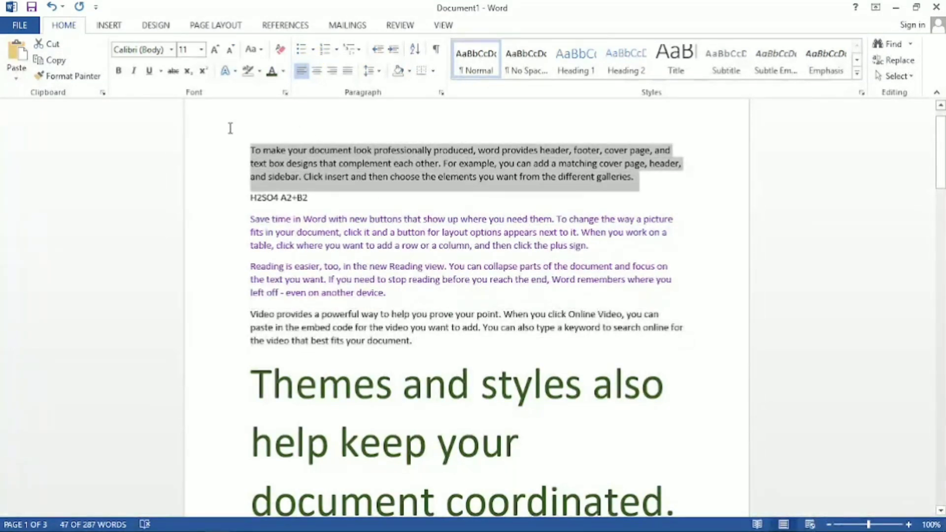
left_click(315, 49)
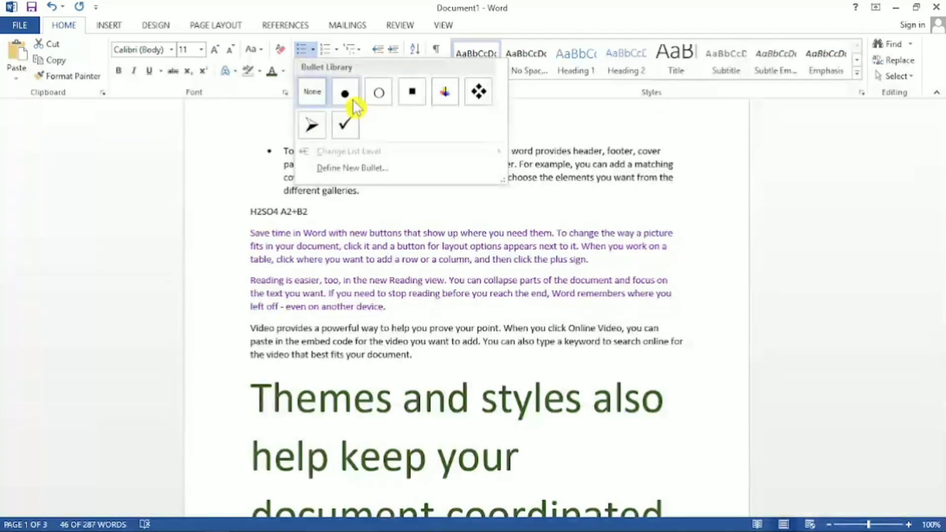
left_click(345, 127)
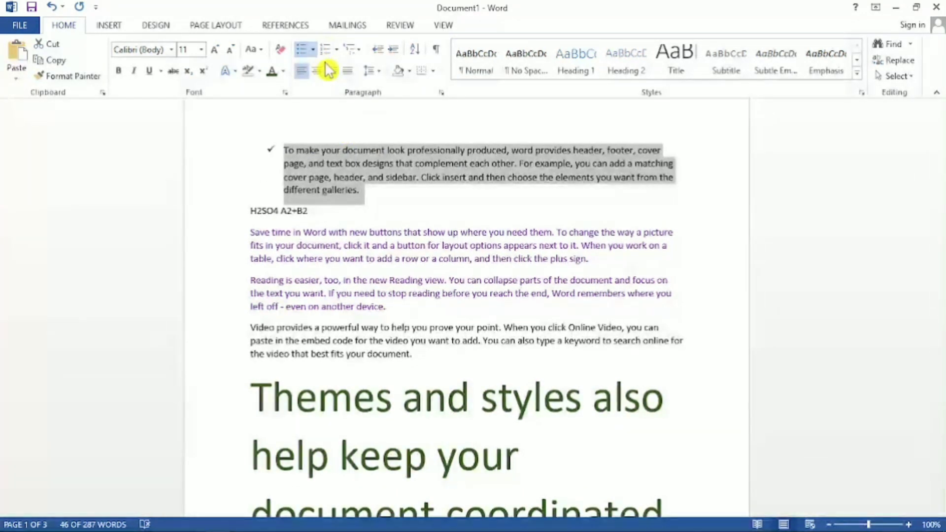
left_click(371, 189)
left_click_drag(362, 190, 289, 149)
left_click(313, 49)
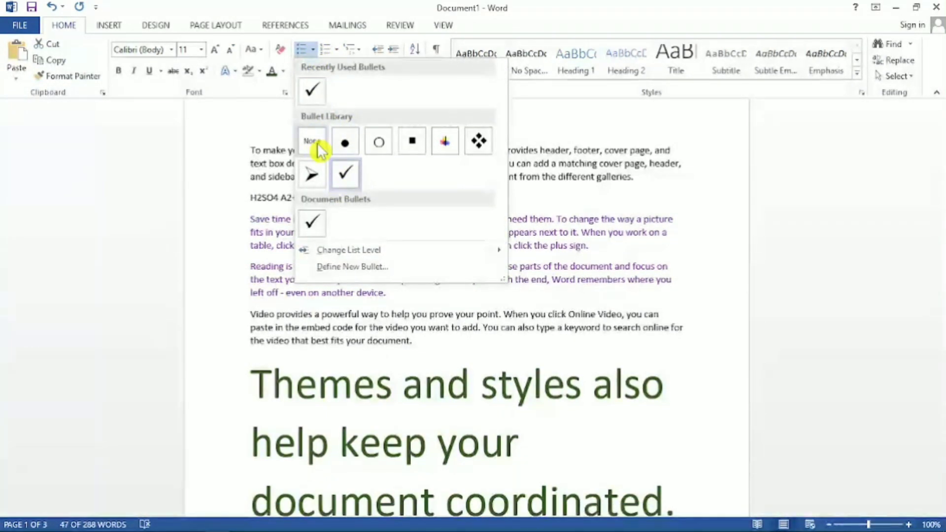
left_click(317, 142)
Select the opening text of the "Themes and styles" paragraph, apply the four-diamond bullet and remove it again.
scroll(339, 230, "down", 3)
scroll(339, 231, "down", 1)
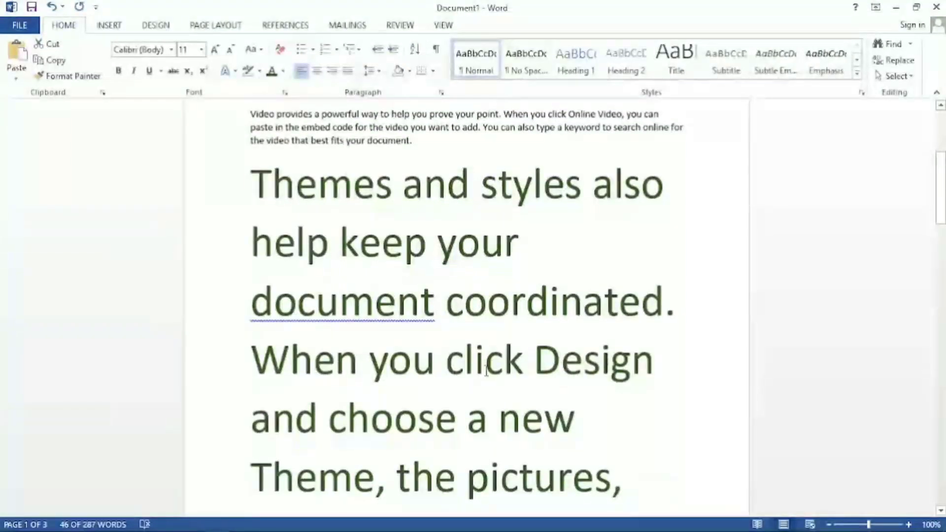
left_click_drag(517, 240, 253, 185)
scroll(260, 186, "up", 2)
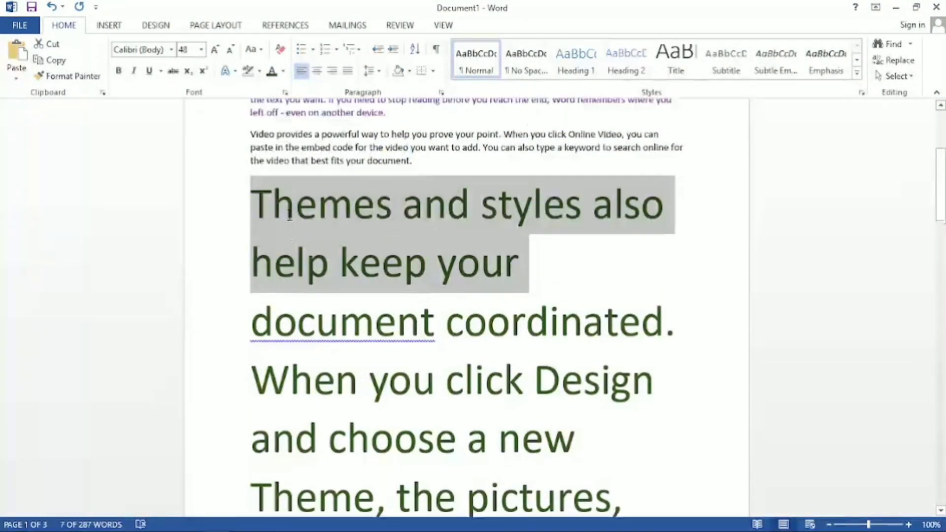
left_click(313, 49)
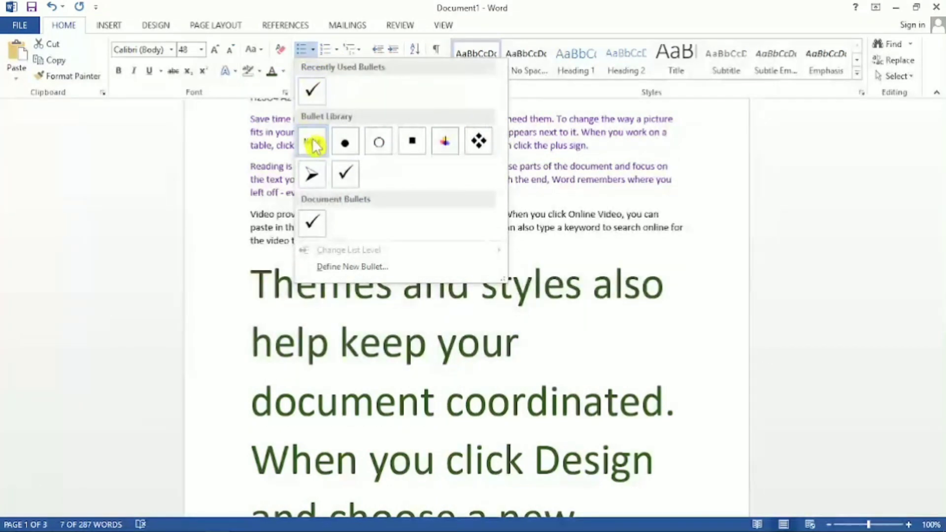
left_click(478, 141)
left_click(315, 49)
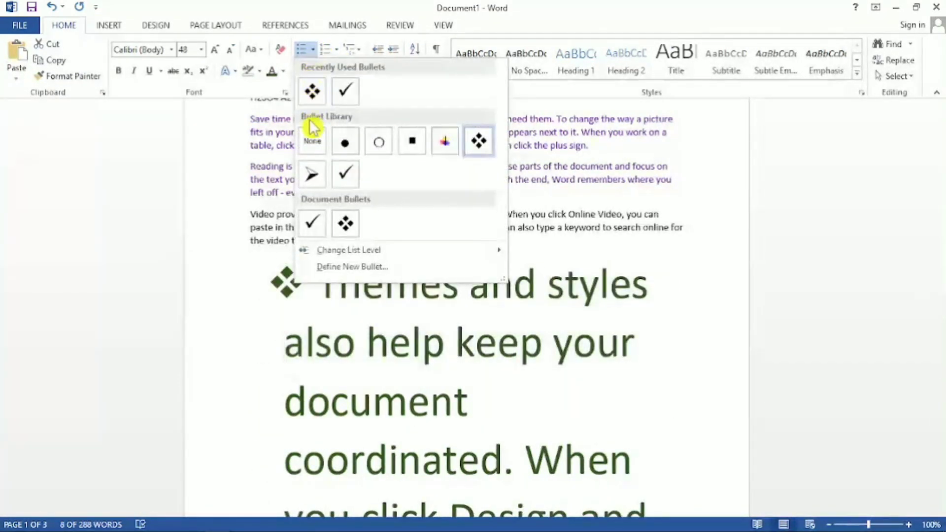
left_click(315, 141)
Define a new bullet for the "Themes and styles" paragraph using the Wingdings laptop computer symbol.
left_click(312, 49)
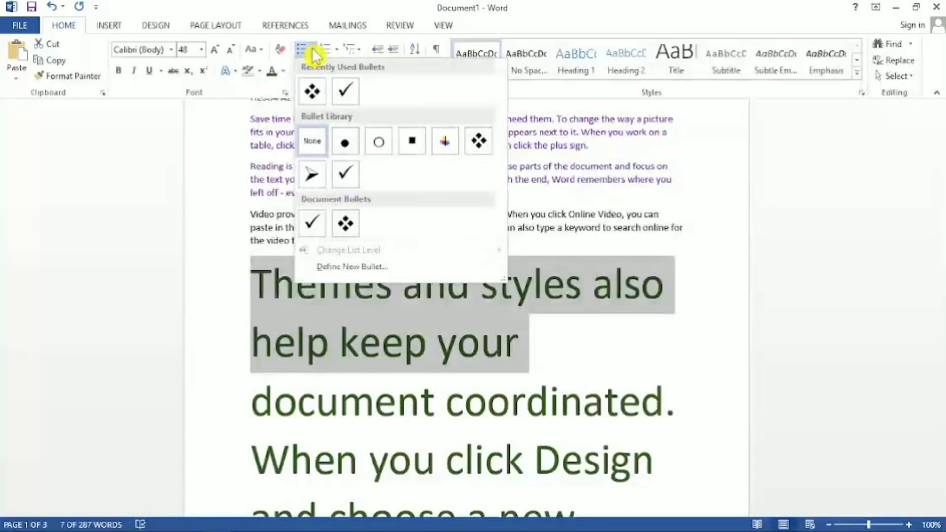
left_click(363, 268)
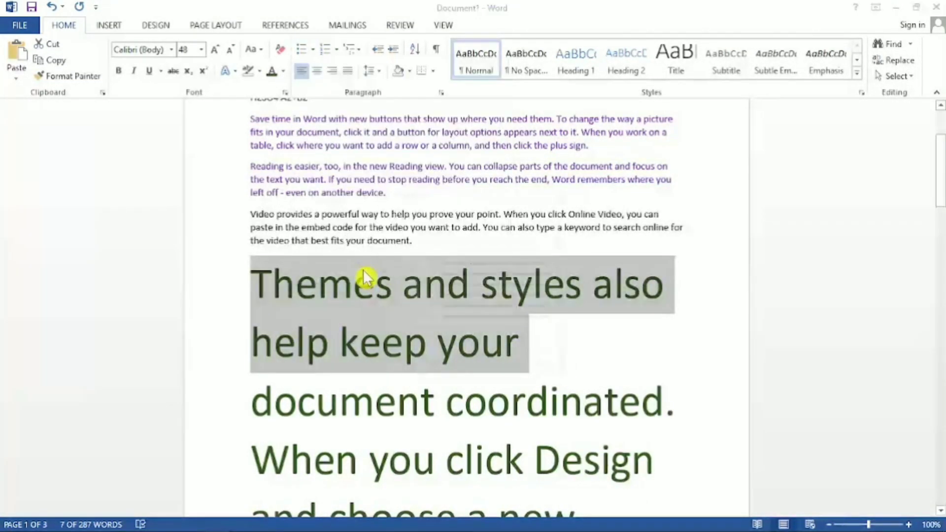
left_click(418, 177)
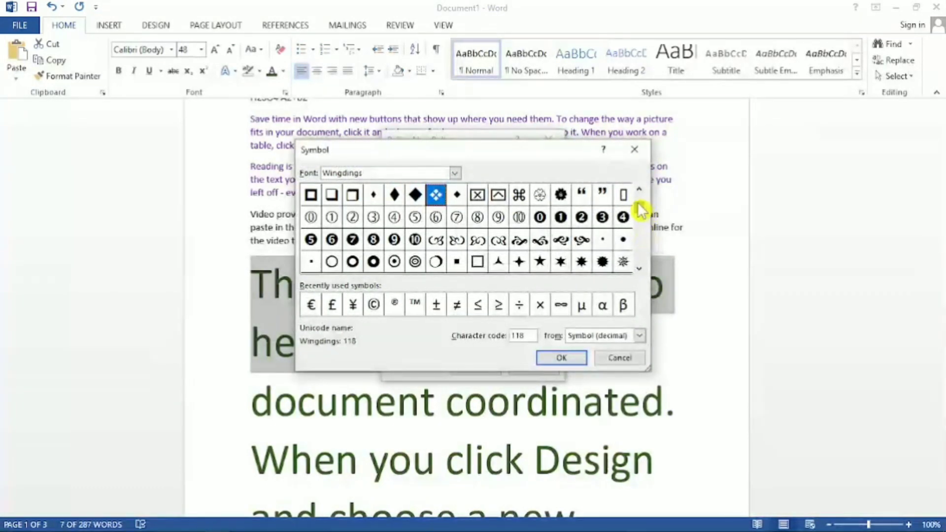
left_click(639, 202)
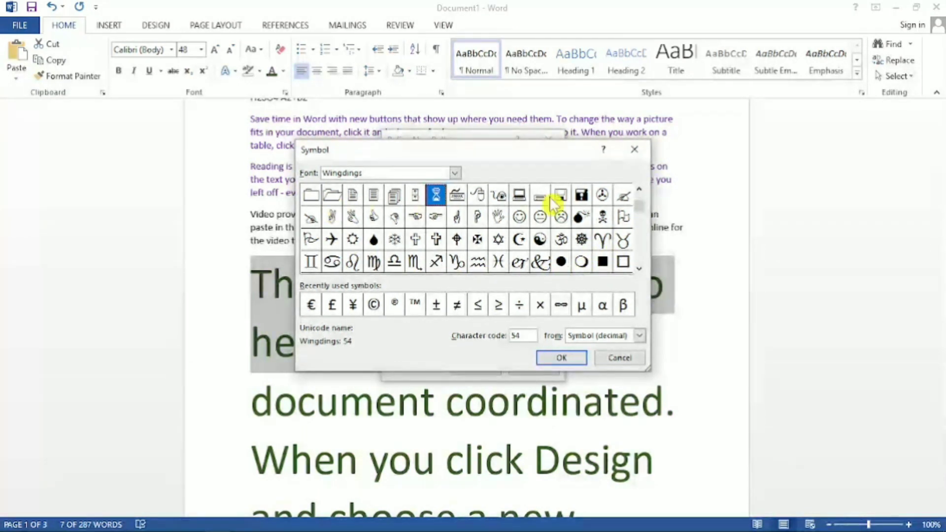
left_click(564, 359)
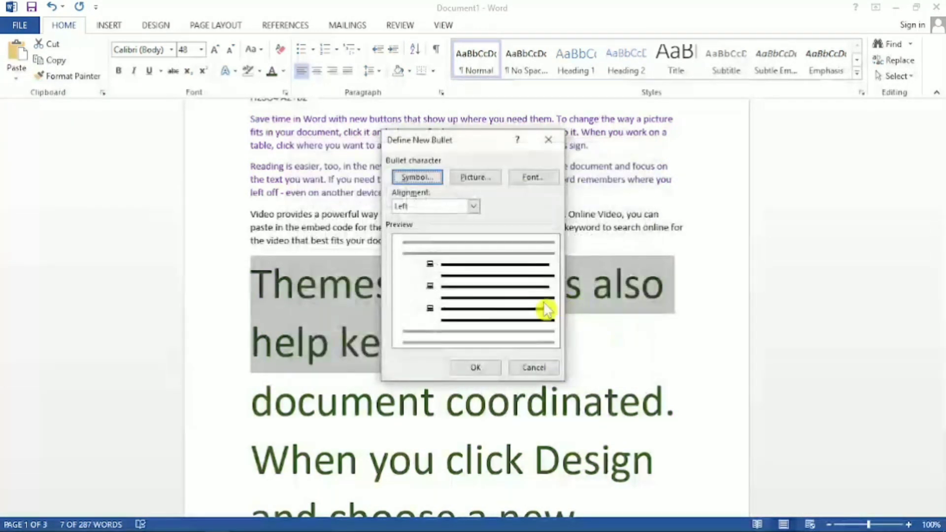
left_click(476, 368)
Slightly reduce the indent of the laptop bullet and remove the bullet from the "Themes and styles" paragraph.
left_click(376, 296)
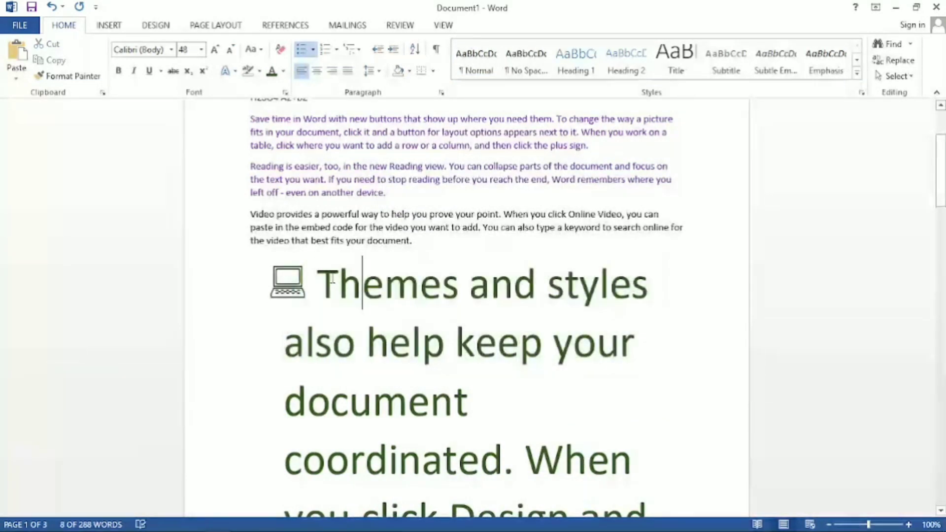
left_click(283, 284)
left_click(345, 296)
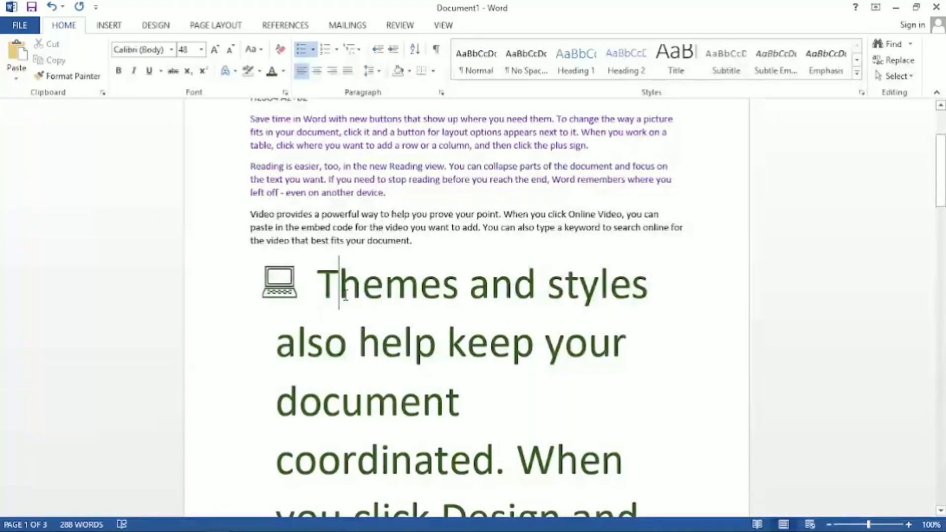
left_click_drag(322, 284, 334, 296)
left_click(345, 323)
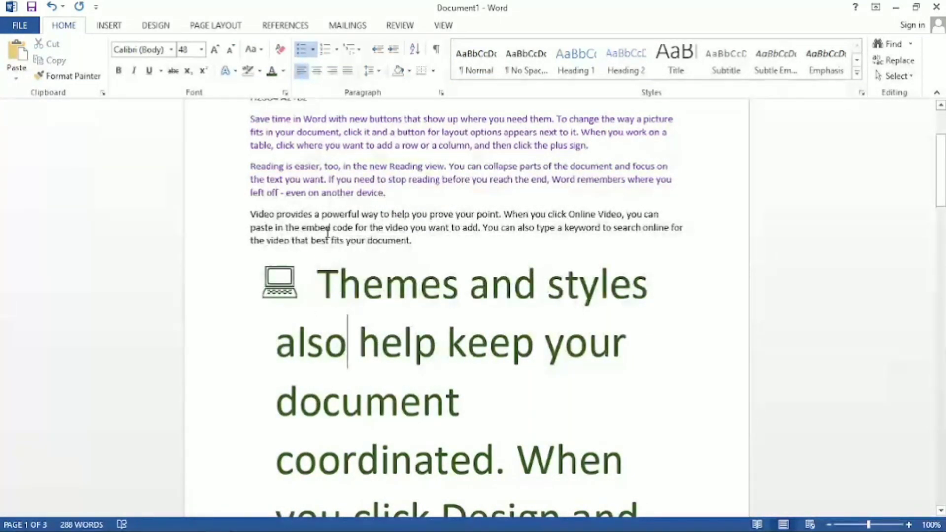
left_click(313, 50)
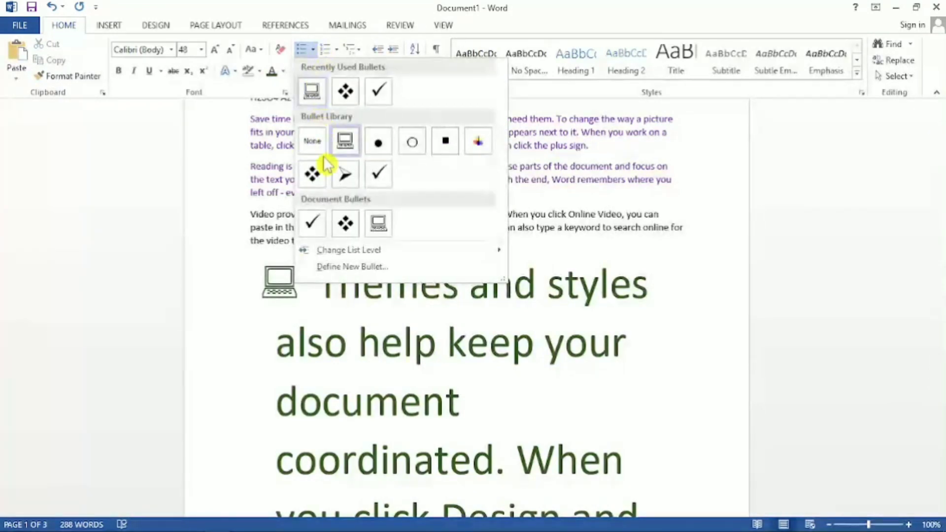
left_click(318, 143)
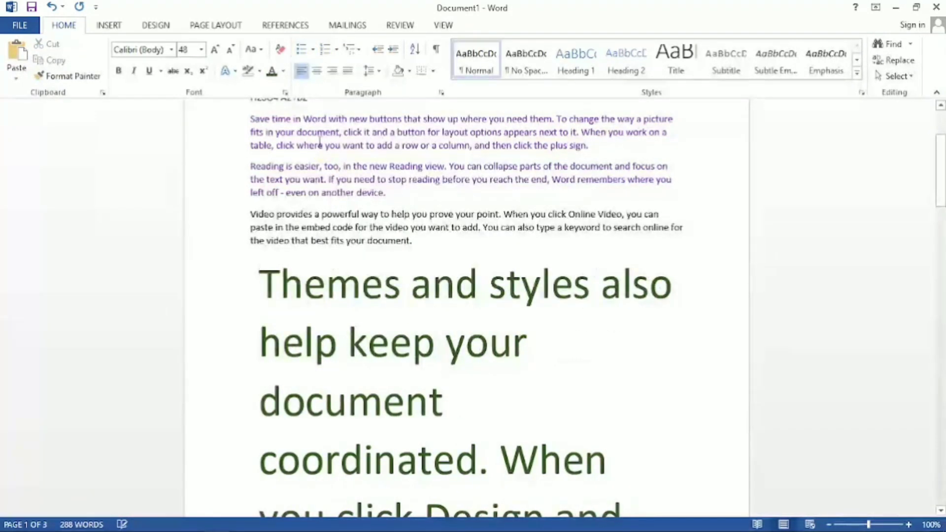
Select "Themes and styles also help keep your document", apply I. II. III. Roman numbering and remove it again.
left_click_drag(464, 413, 260, 276)
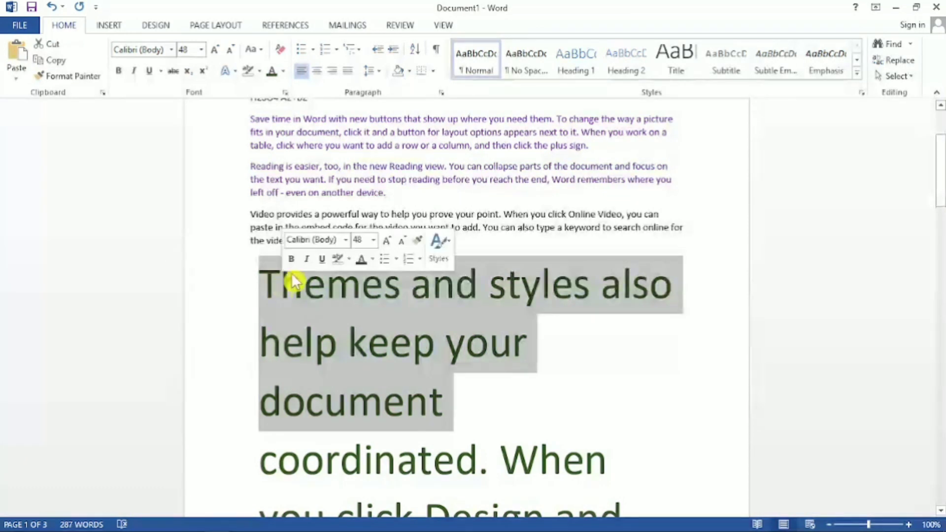
left_click(336, 49)
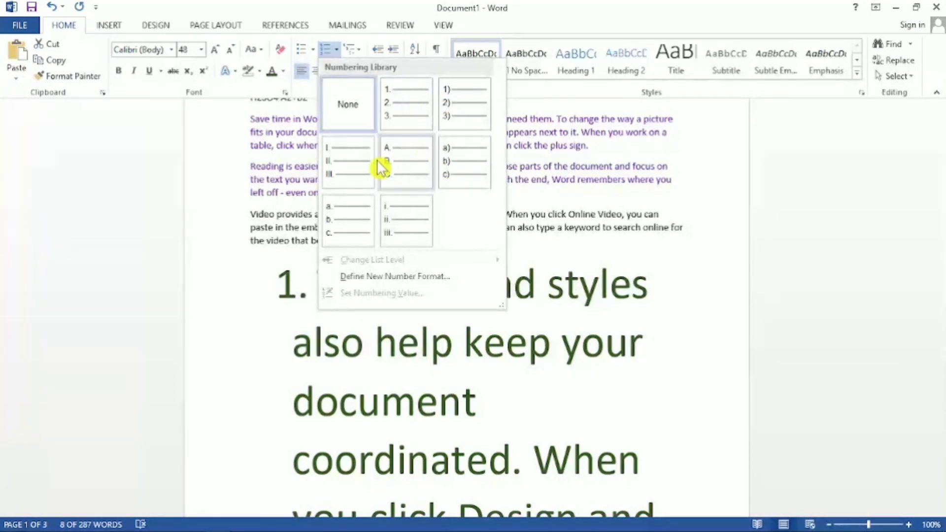
left_click(340, 167)
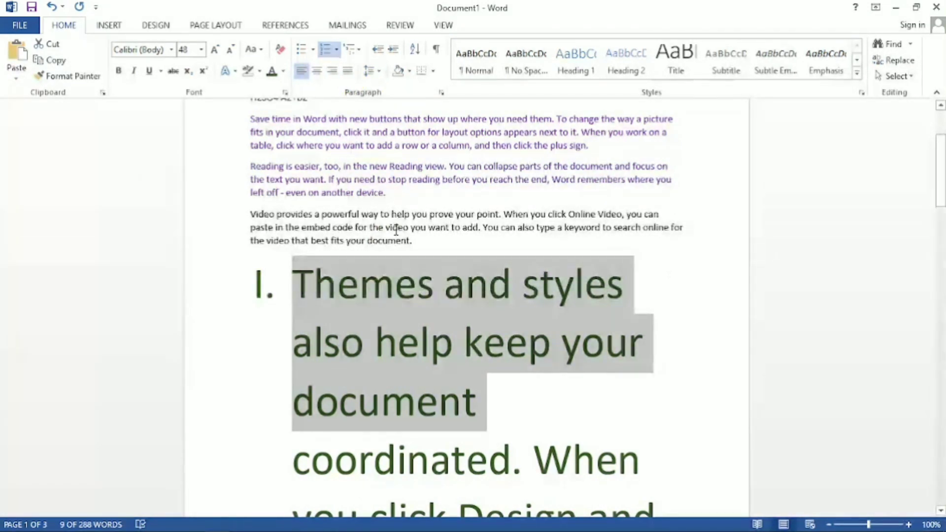
left_click(337, 51)
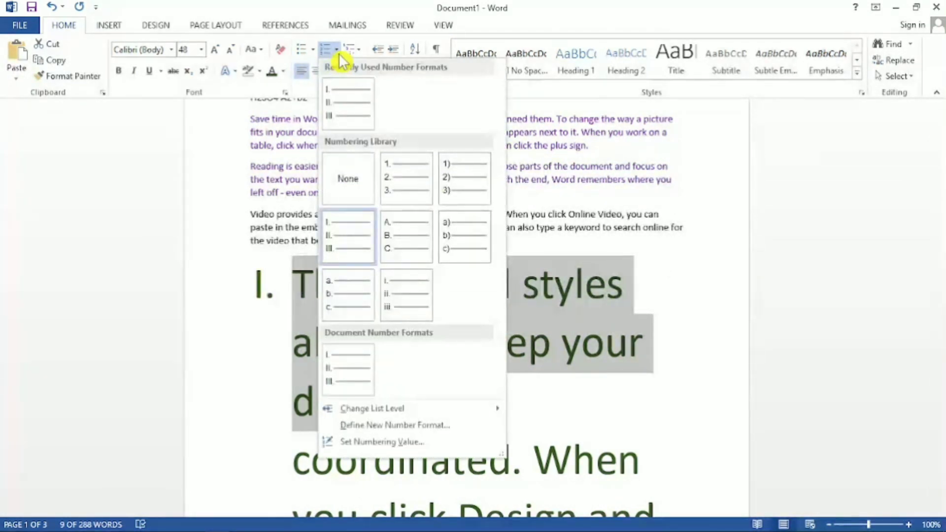
left_click(345, 186)
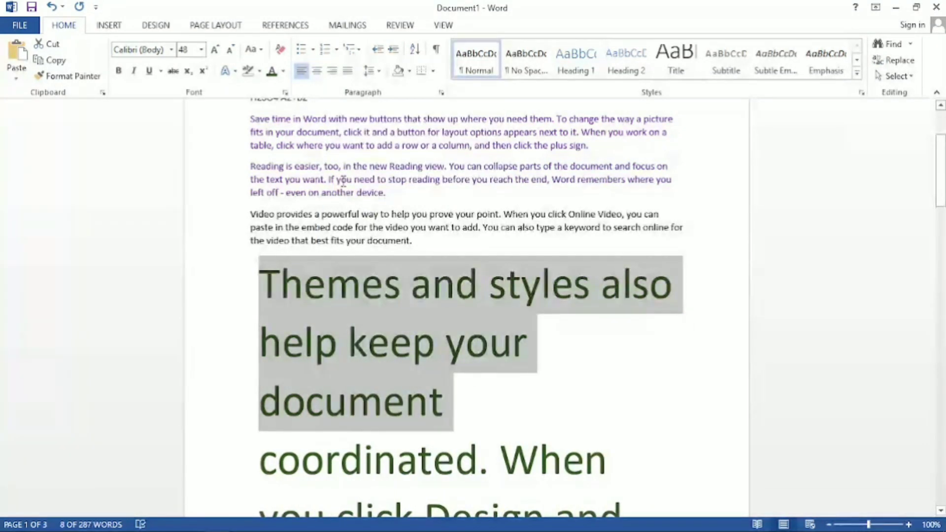
Apply the 1) a) i) multilevel list format to the selected "Themes and styles" text.
left_click(355, 51)
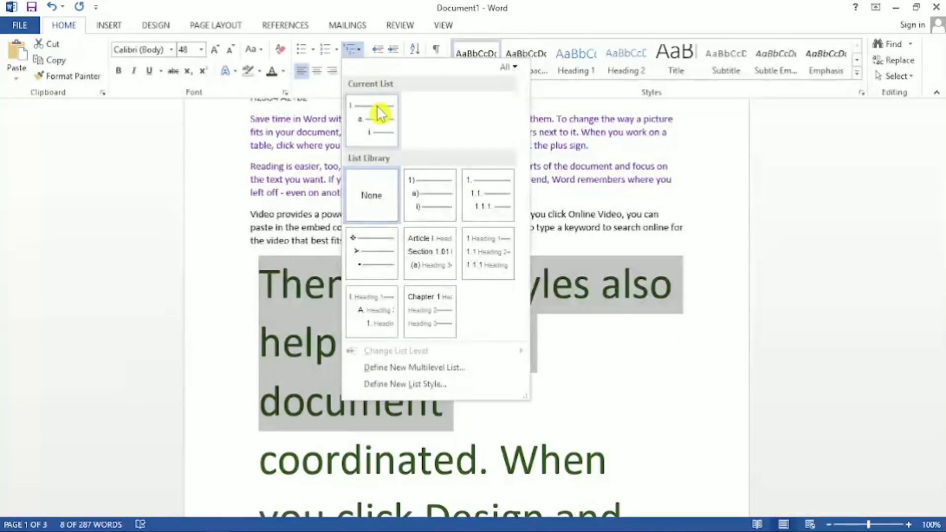
left_click(438, 210)
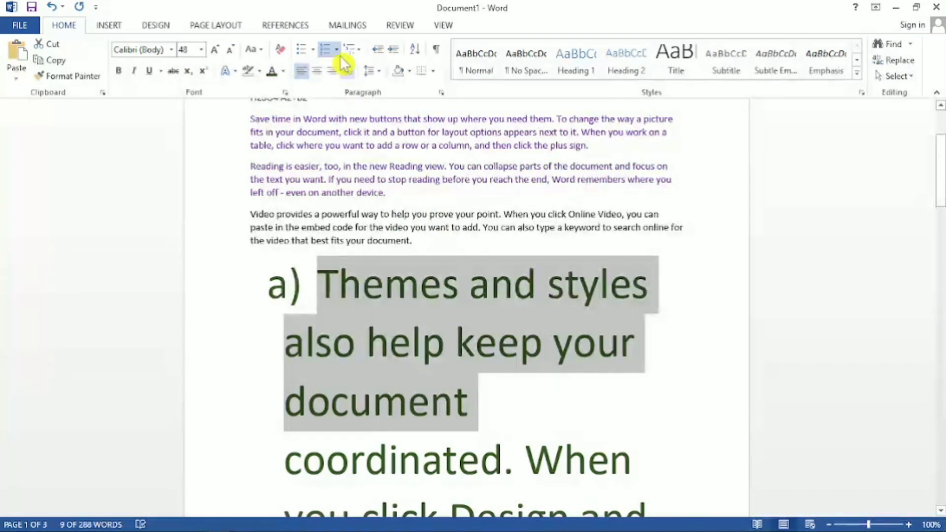
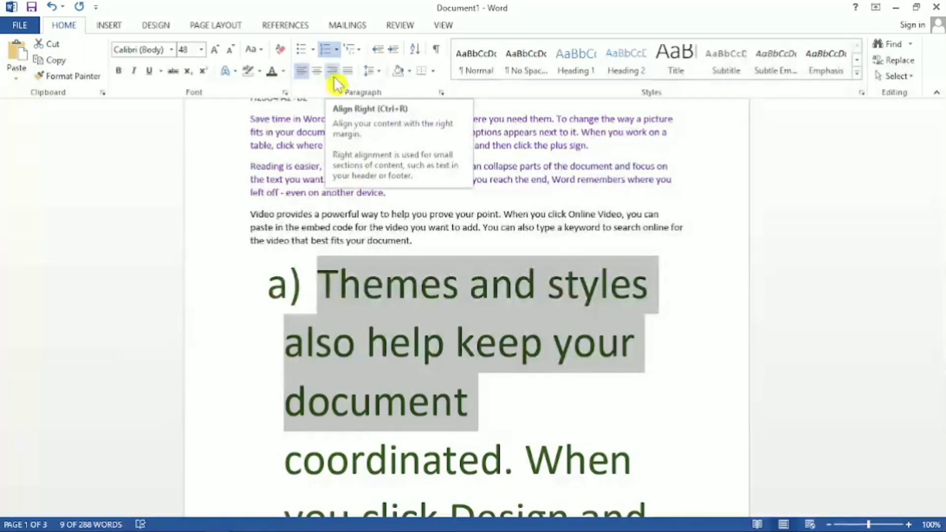
Switch the opening "To make your document look" paragraph through justified, right and centered alignment, finishing with Justify.
scroll(380, 187, "up", 3)
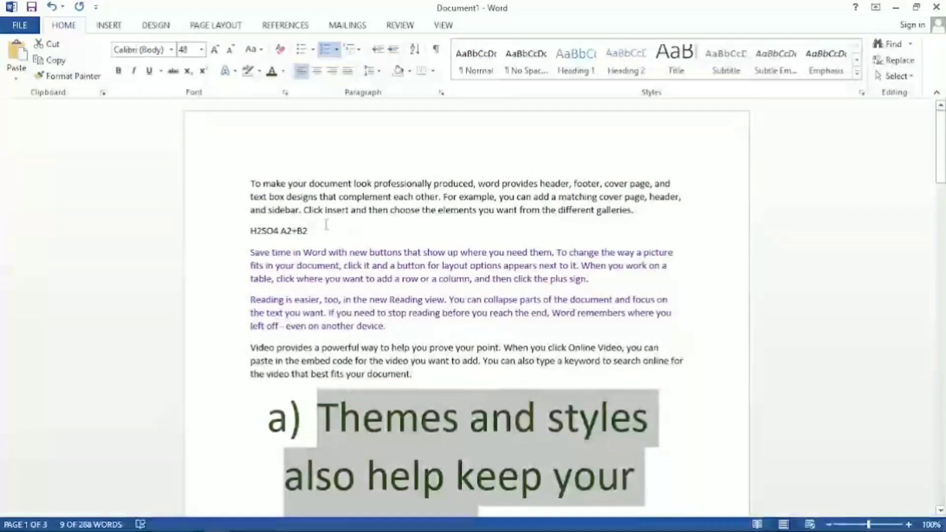
left_click_drag(650, 214, 231, 183)
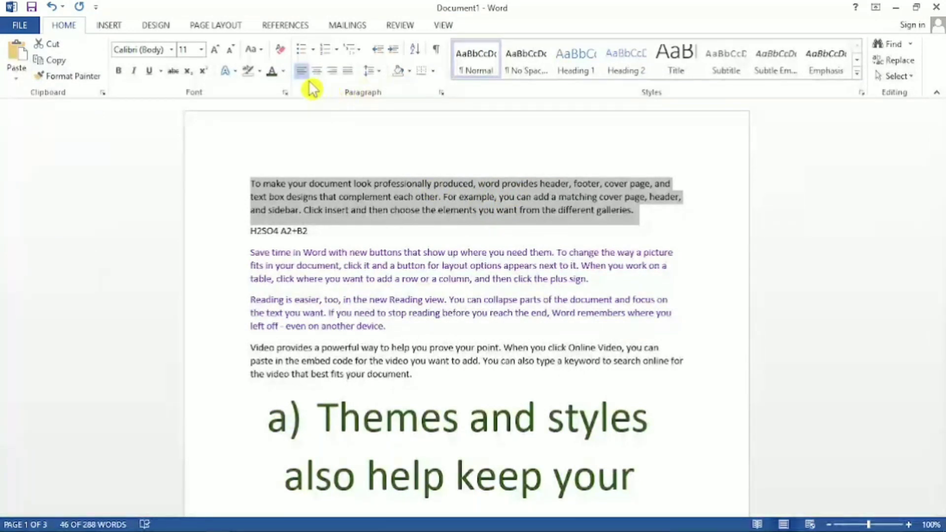
key("ctrl+j")
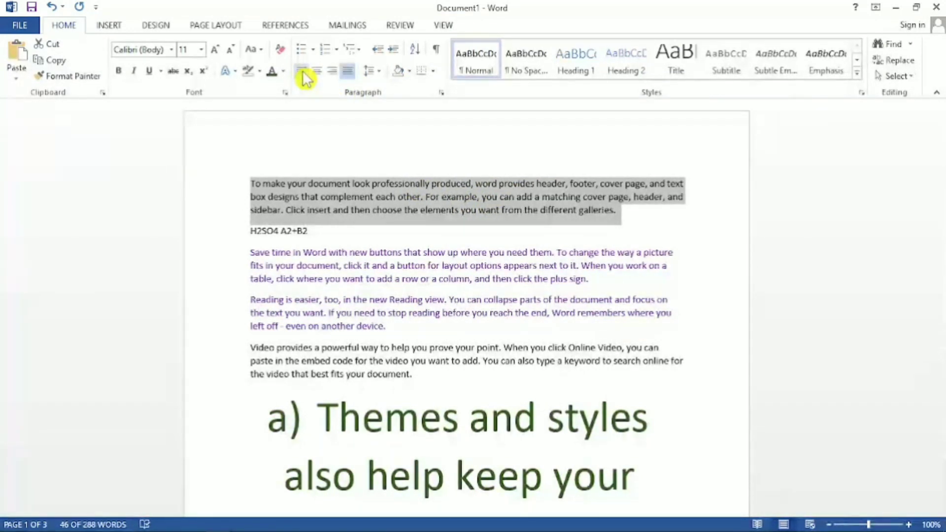
left_click(335, 73)
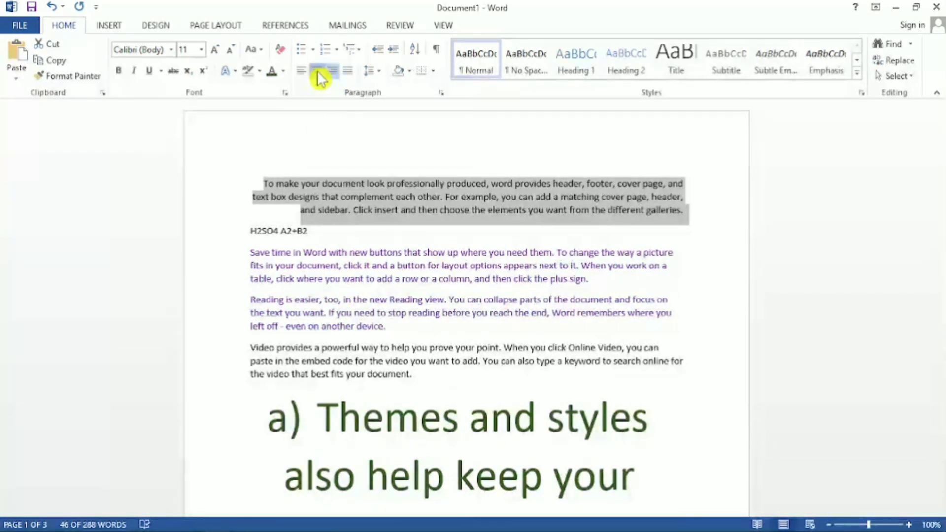
left_click(318, 72)
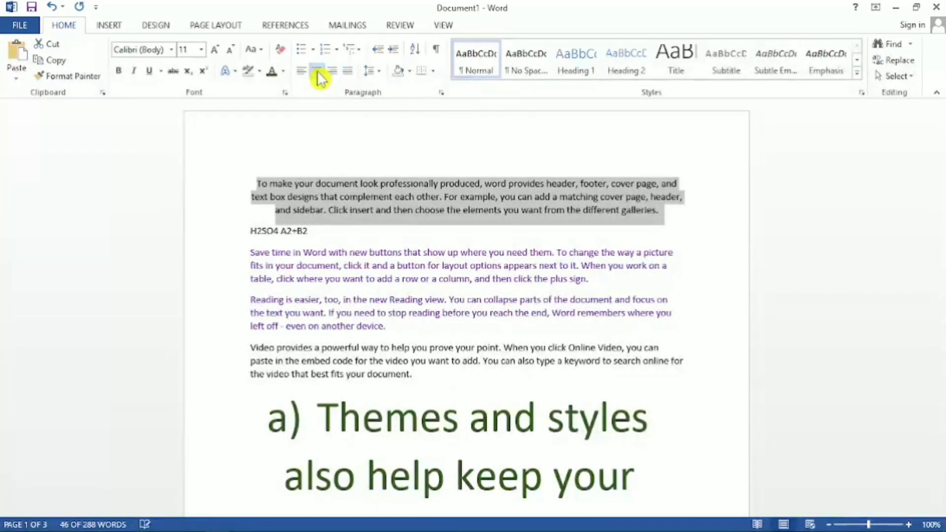
left_click(348, 74)
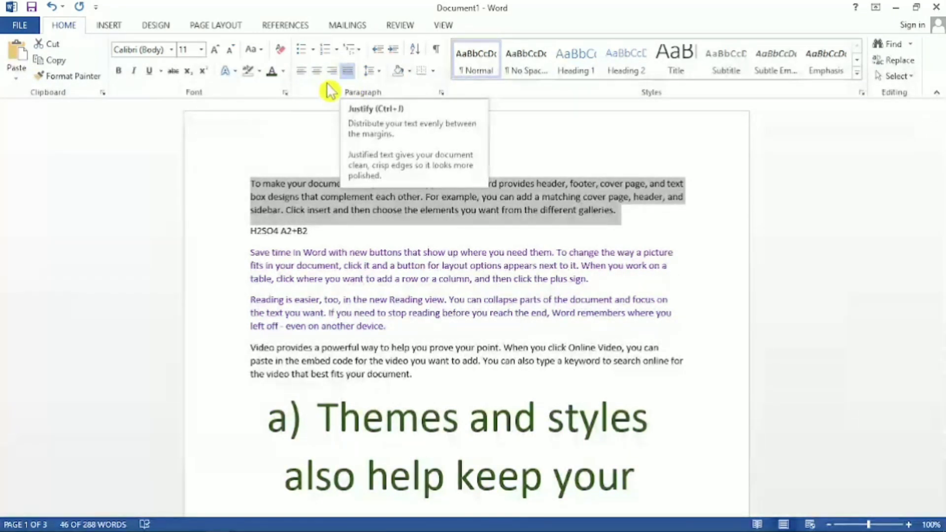
Center the "H2SO4 A2+B2" line, align it right, and return it to left alignment.
left_click_drag(311, 233, 238, 232)
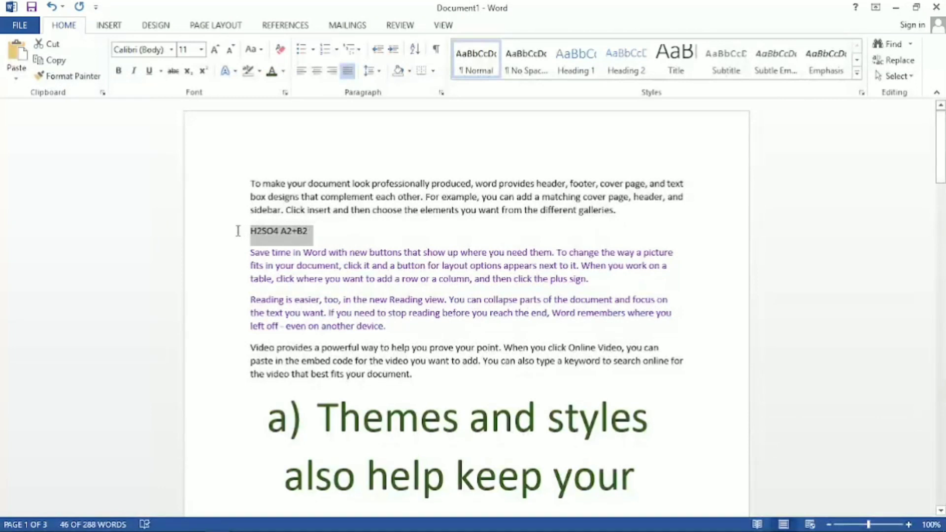
left_click(318, 72)
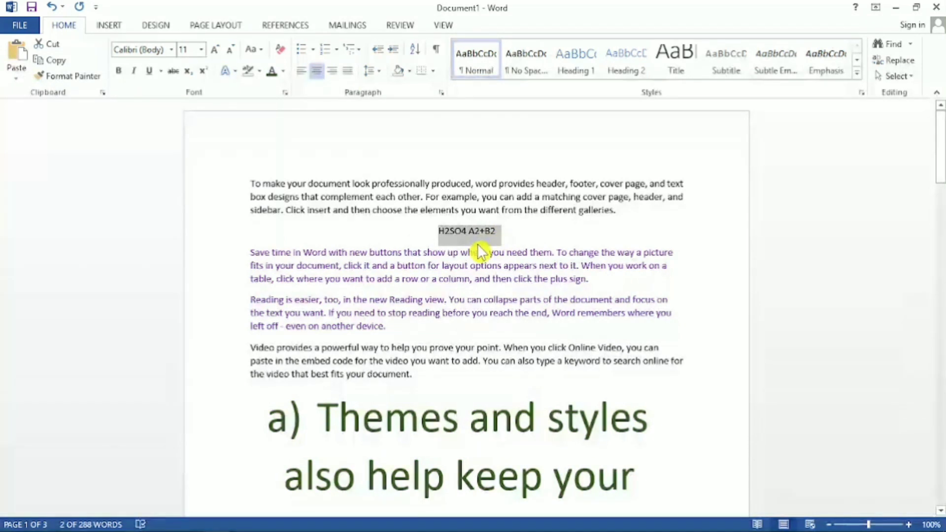
left_click(333, 73)
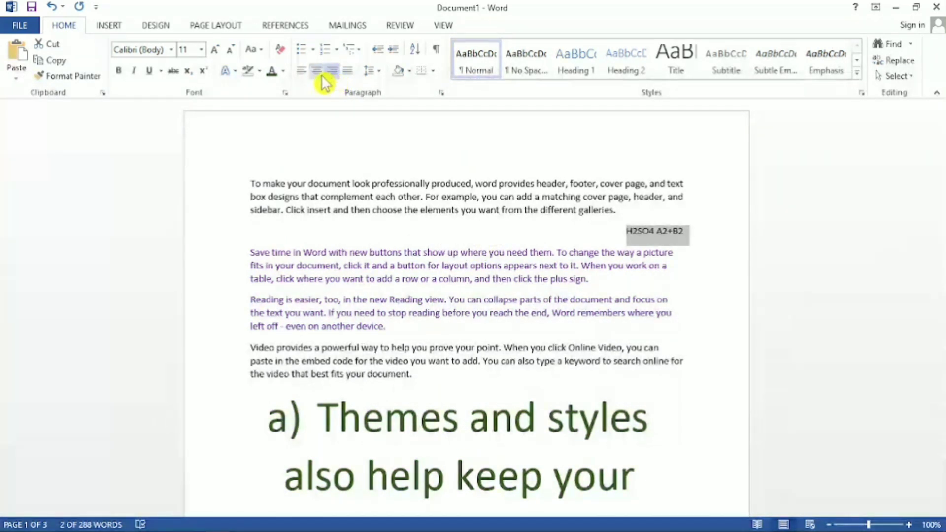
left_click(301, 72)
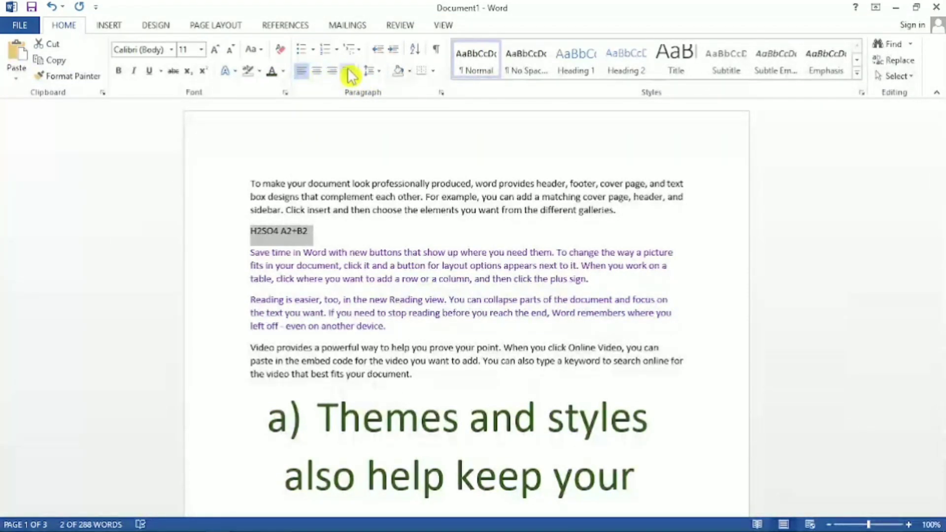
left_click(447, 235)
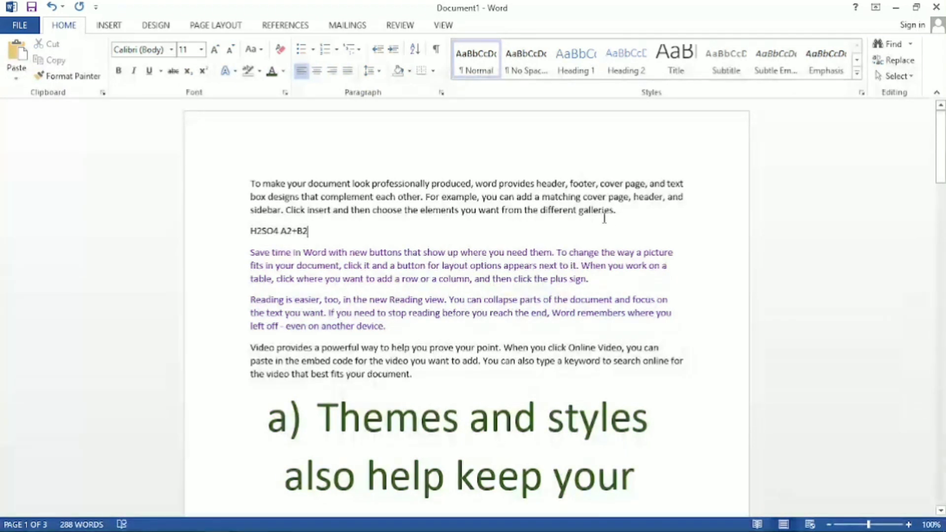
Set the line spacing of the opening "To make your document look" paragraph to 2.5.
left_click_drag(619, 216, 251, 184)
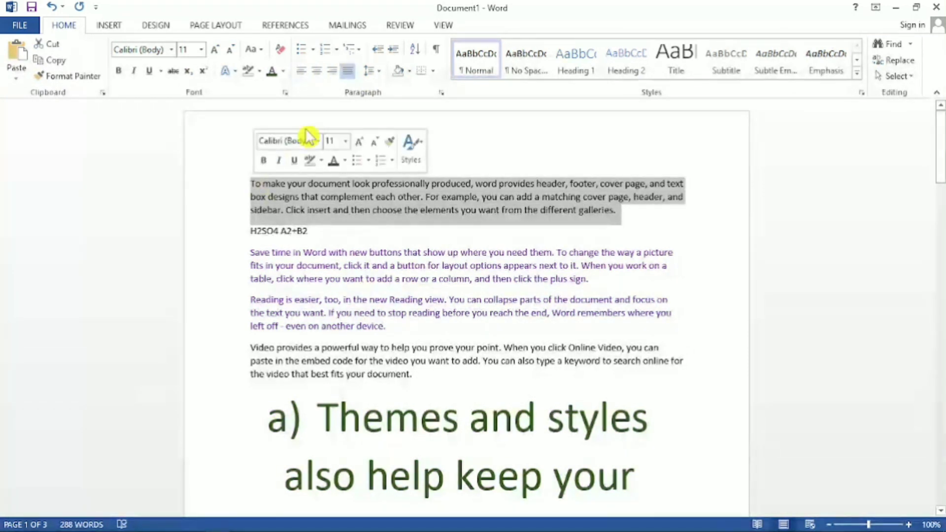
left_click(380, 74)
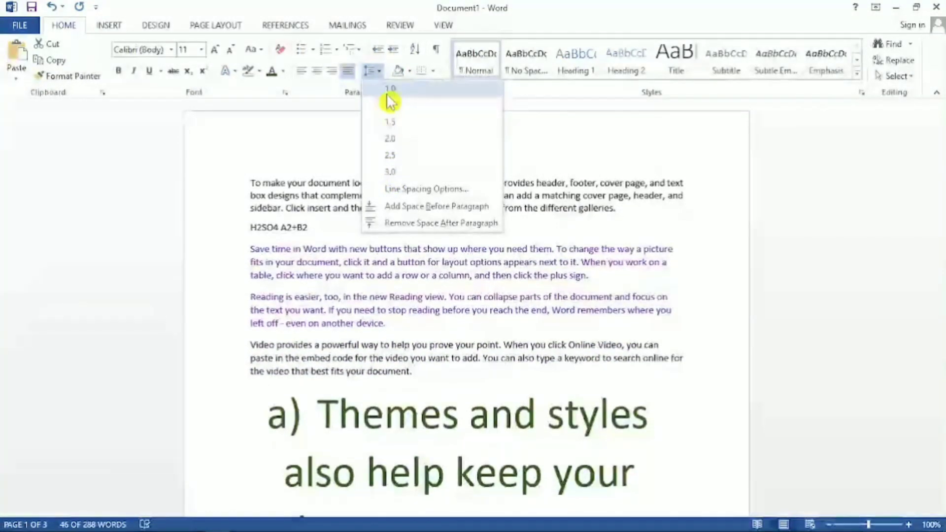
left_click(390, 156)
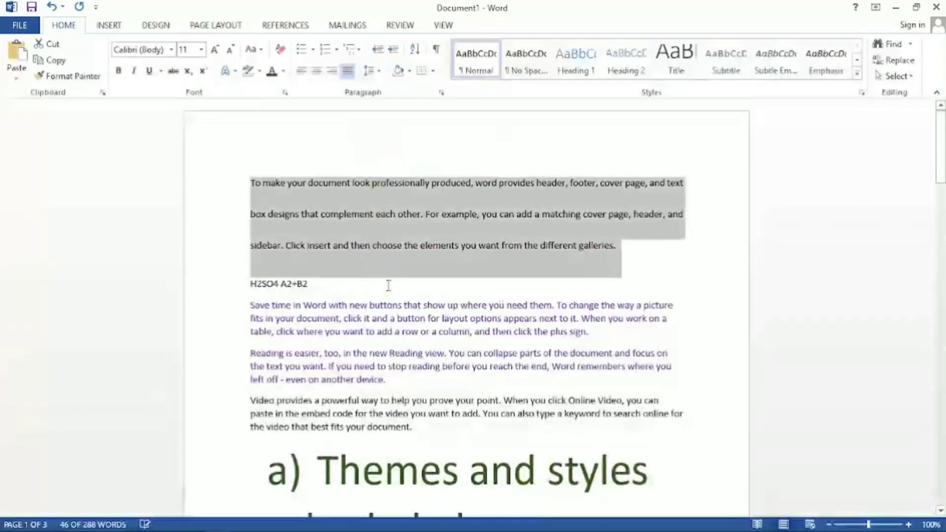
left_click(389, 284)
Select the two purple paragraphs and set their line spacing to 2.0.
left_click_drag(247, 305, 387, 387)
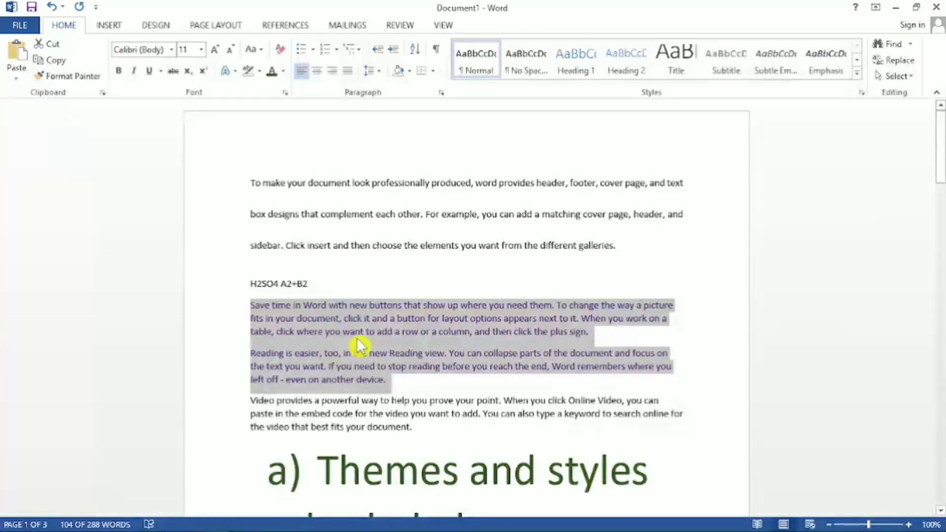
left_click(378, 73)
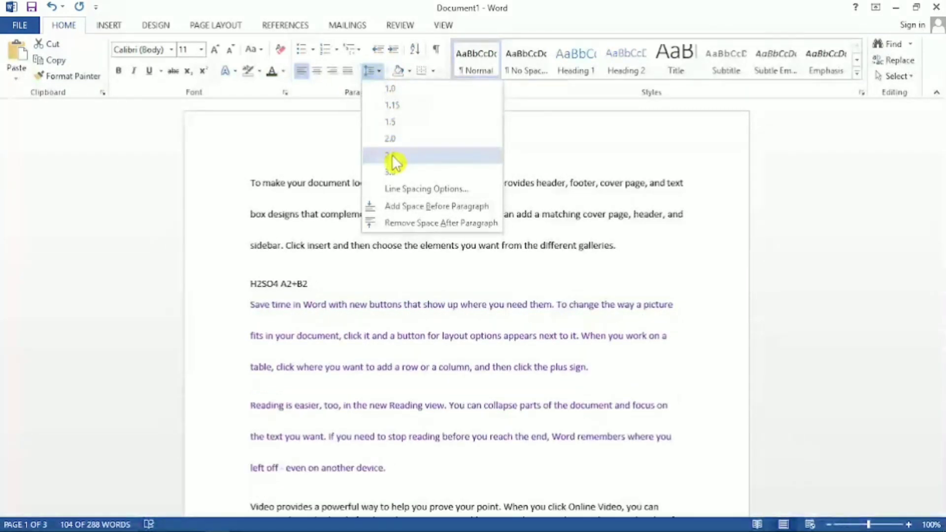
left_click(394, 140)
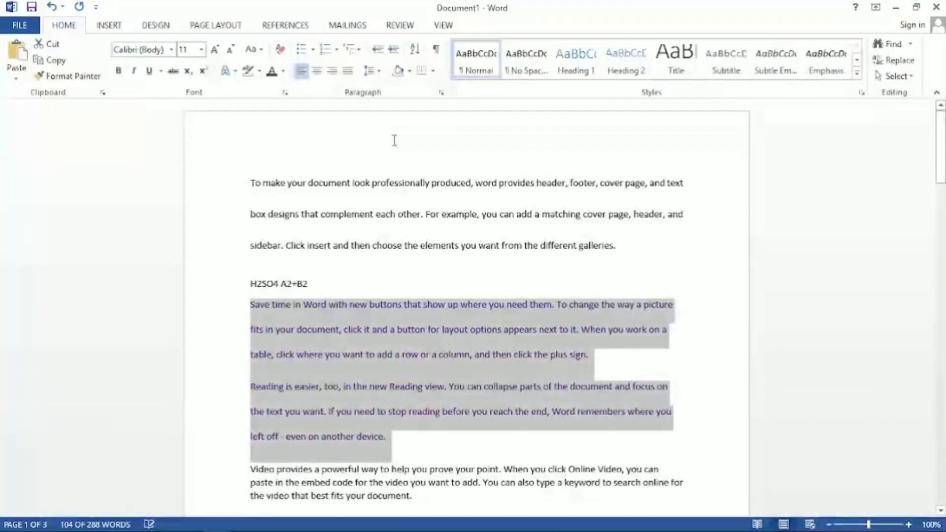
Repeatedly increase and decrease the indent of the two selected purple paragraphs, returning them to the left margin.
left_click(393, 52)
left_click(393, 52)
left_click(393, 52)
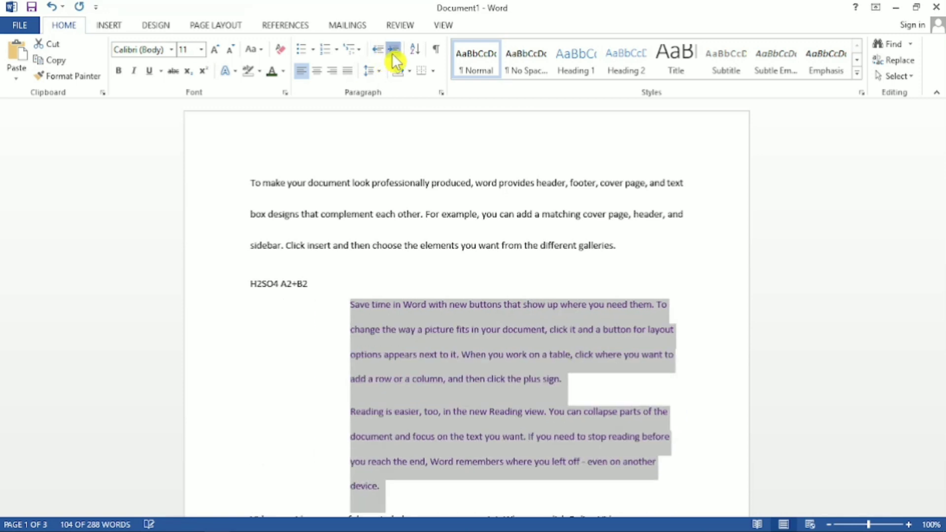
left_click(393, 52)
left_click(381, 51)
left_click(381, 51)
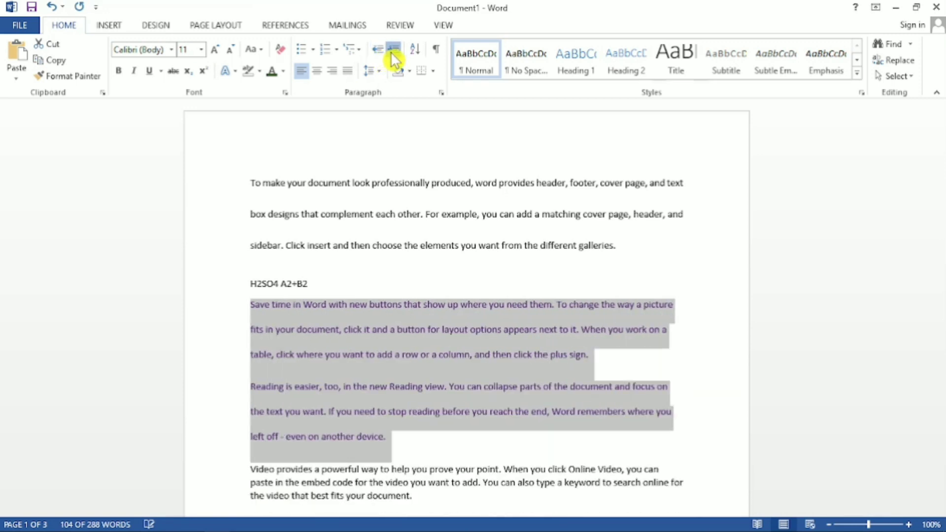
left_click(392, 52)
left_click(393, 52)
left_click(378, 52)
left_click(378, 51)
left_click(378, 51)
left_click(394, 52)
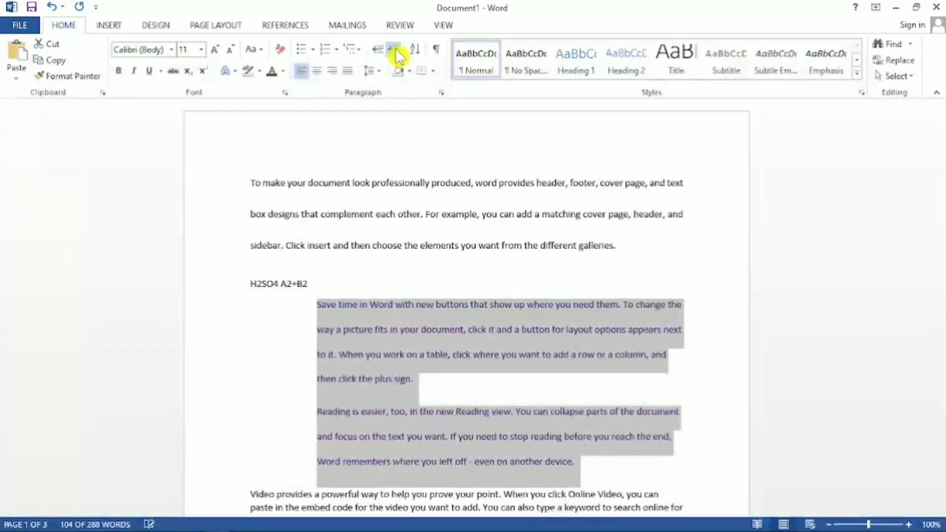
left_click(394, 52)
left_click(394, 52)
left_click(394, 52)
left_click(380, 51)
left_click(380, 51)
left_click(381, 52)
left_click(380, 51)
left_click(381, 52)
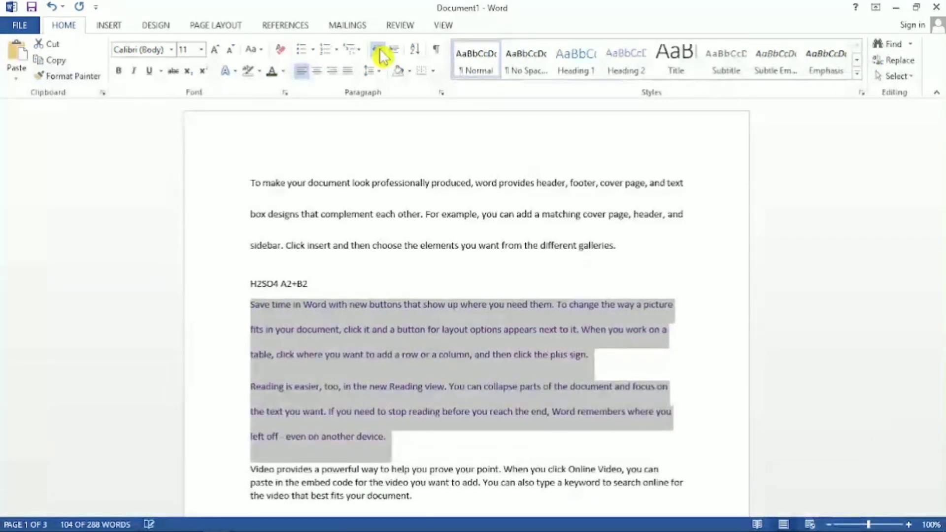
left_click(393, 52)
left_click(394, 52)
left_click(393, 51)
left_click(380, 51)
left_click(381, 51)
left_click(380, 51)
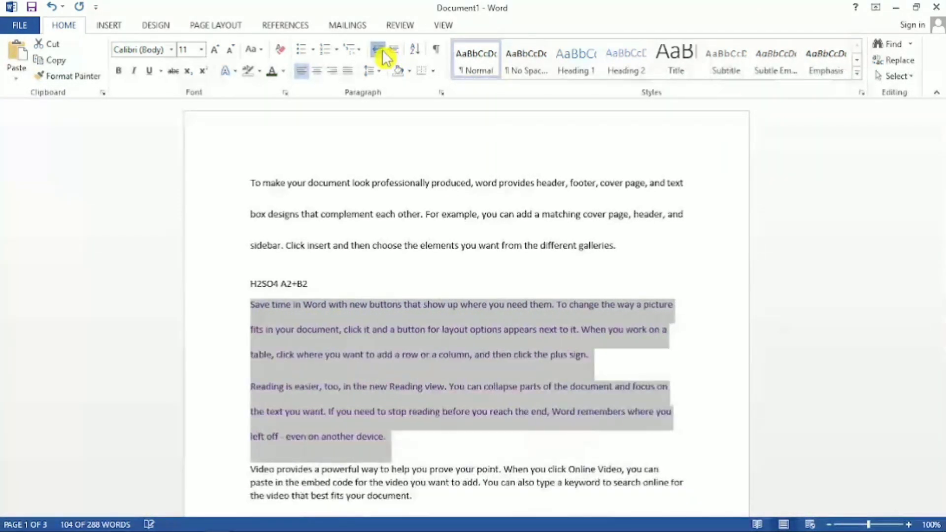
left_click(394, 51)
left_click(394, 51)
left_click(381, 51)
left_click(380, 52)
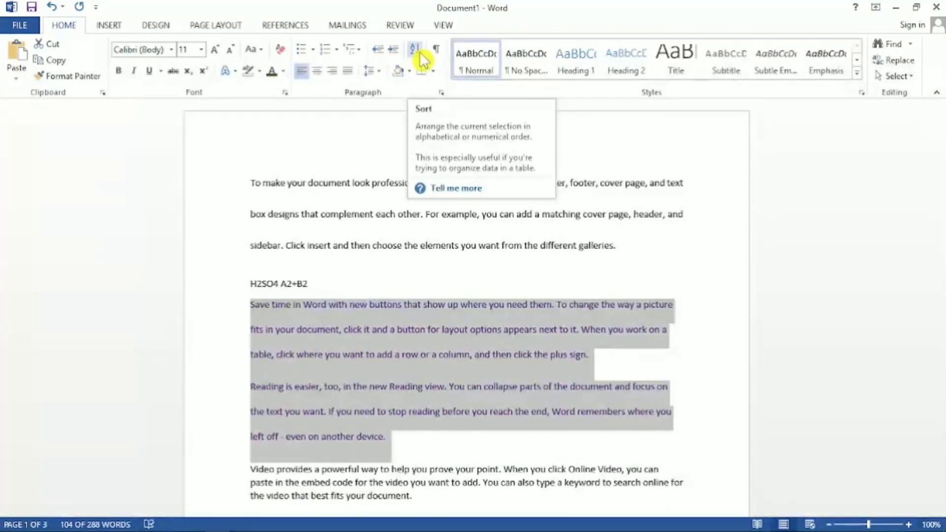
Delete all the text in the document.
left_click(389, 358)
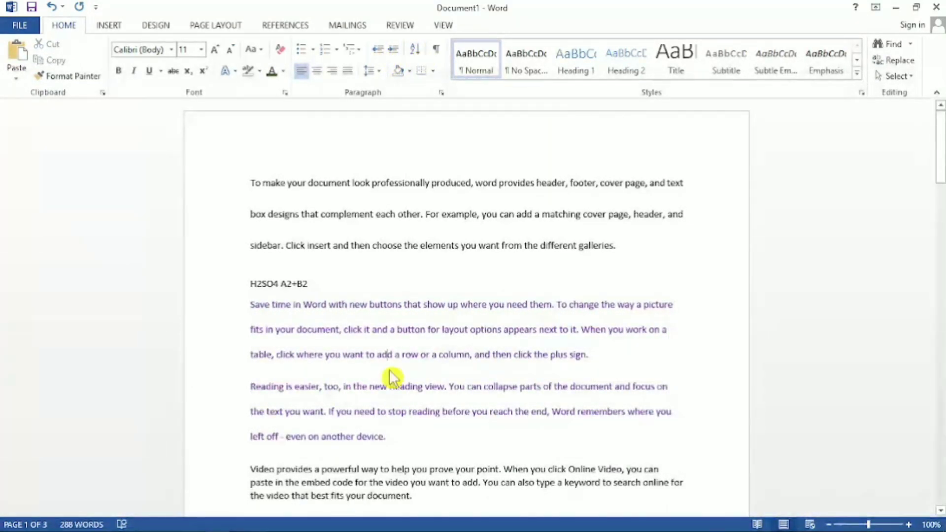
key("ctrl+a")
key("Delete")
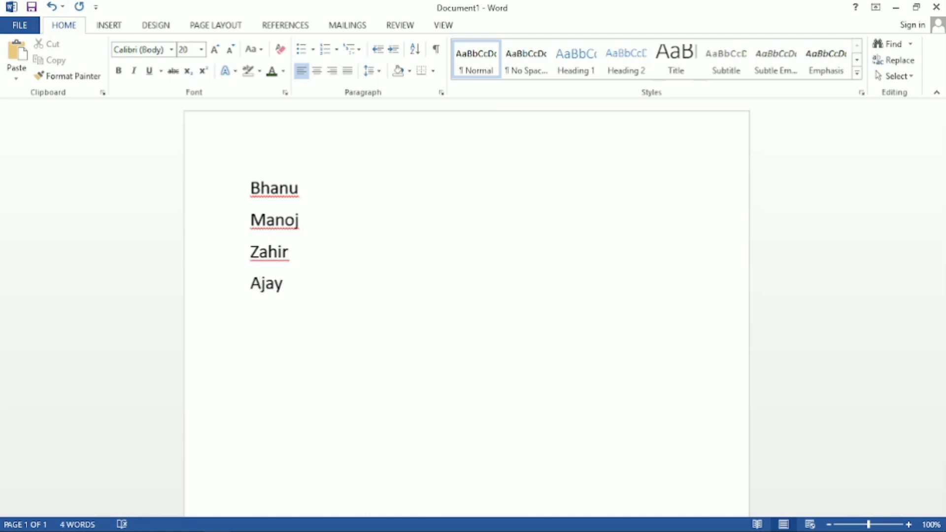
Select the four-name list and sort it by paragraphs as text in ascending order.
left_click_drag(296, 295, 214, 169)
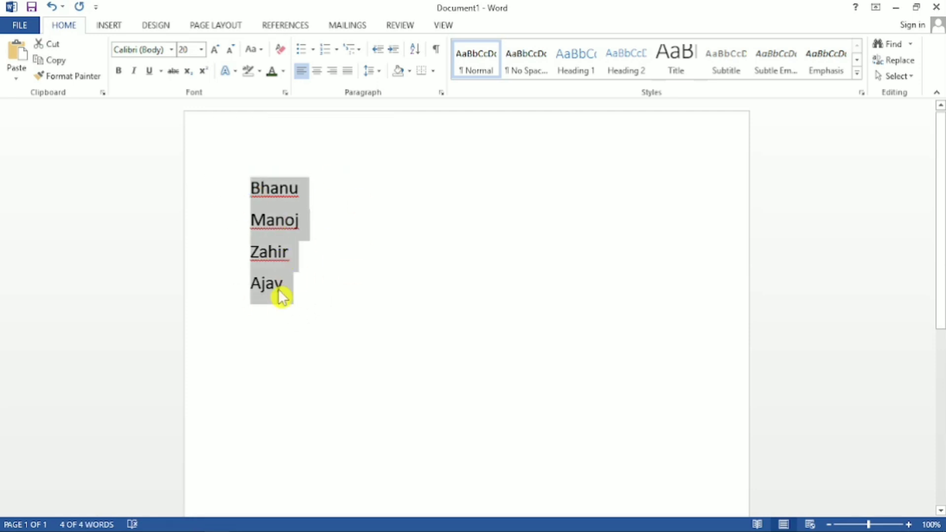
left_click(418, 52)
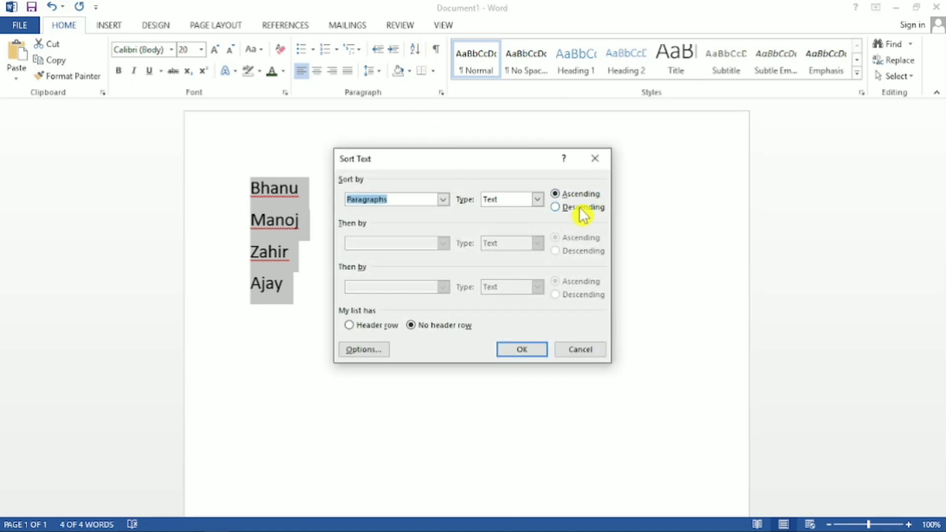
left_click(560, 196)
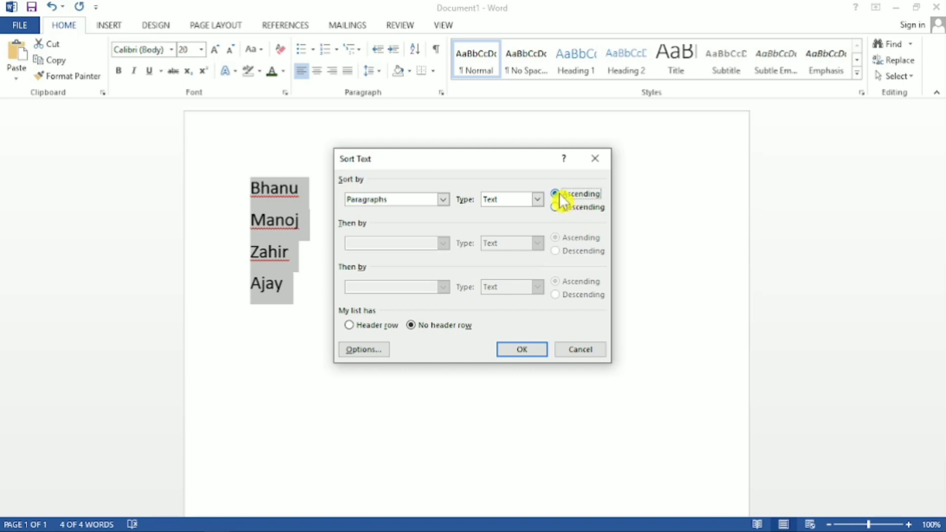
left_click(531, 351)
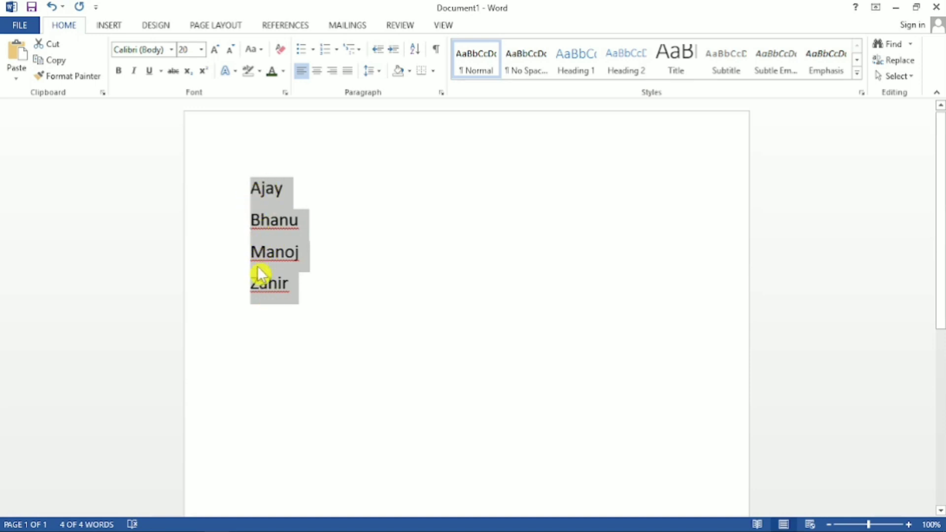
Sort the selected four-name list by paragraphs as text in descending order and clear the selection.
left_click(418, 52)
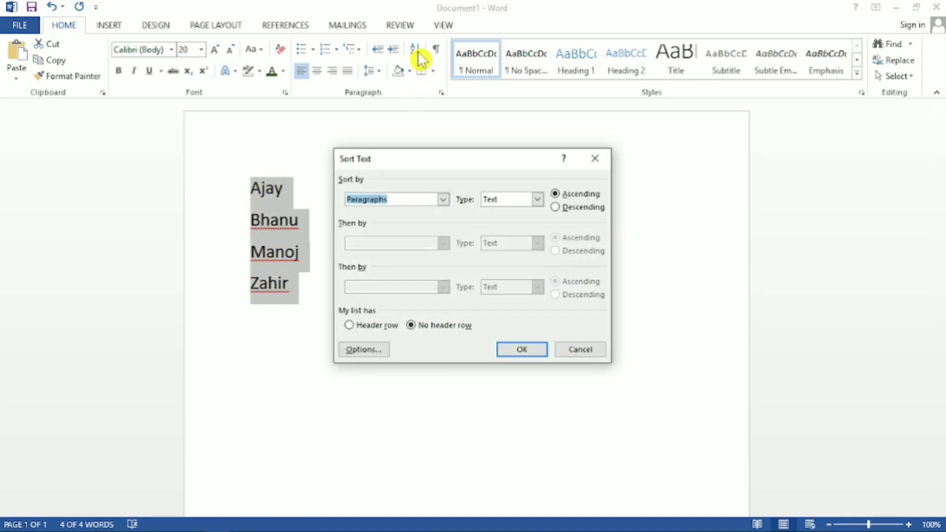
left_click(557, 207)
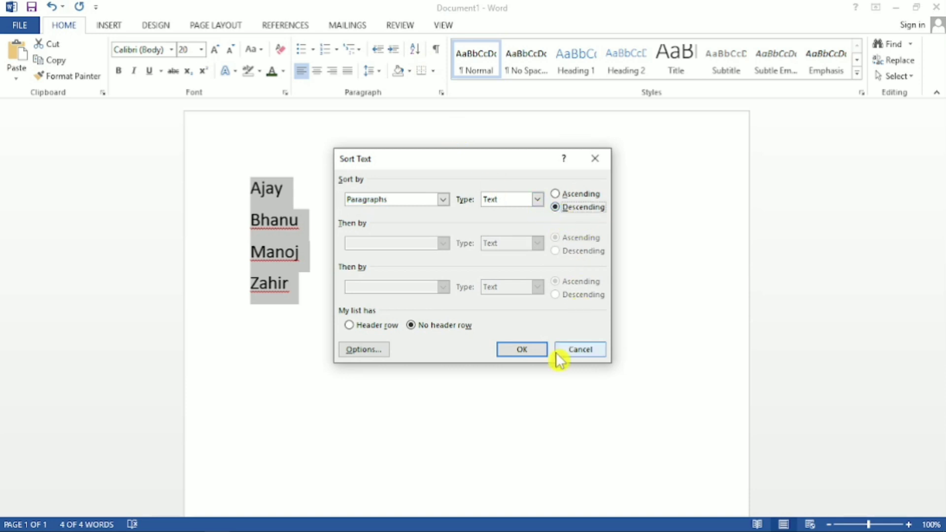
left_click(531, 351)
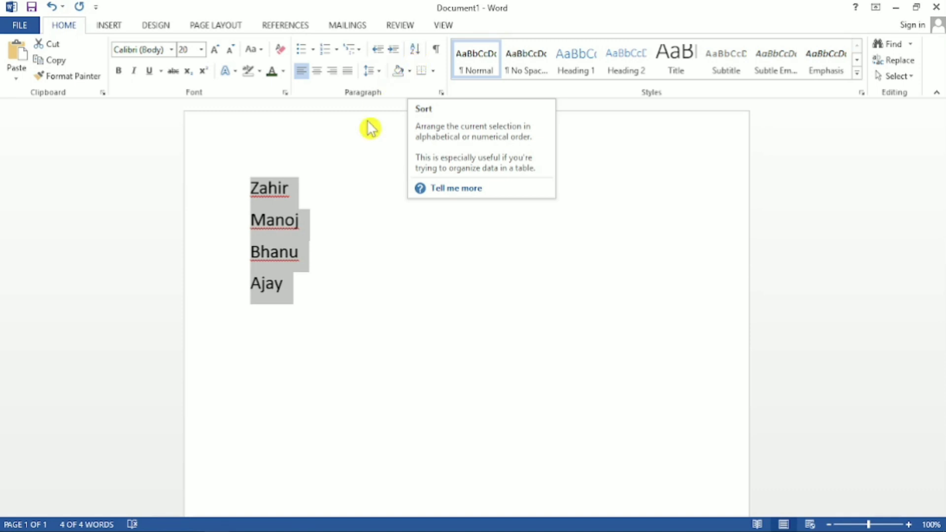
left_click(364, 186)
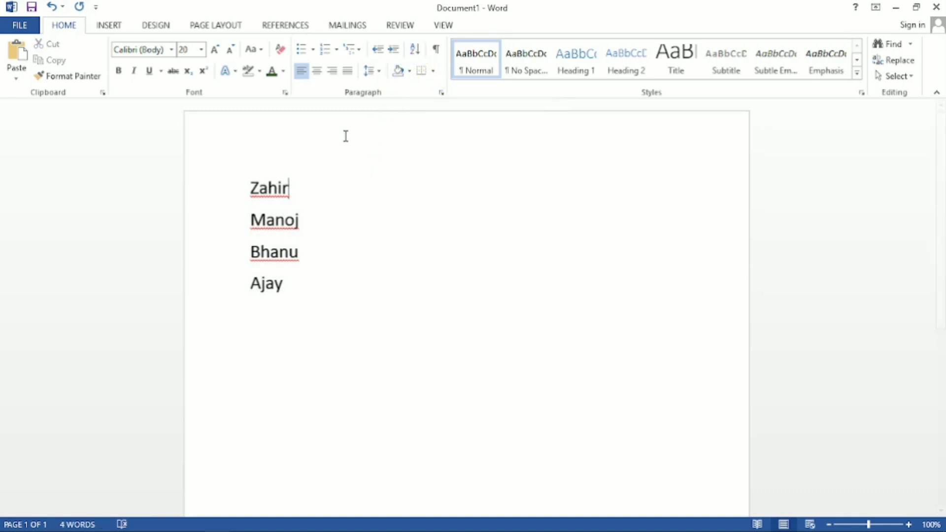
left_click_drag(297, 193, 245, 187)
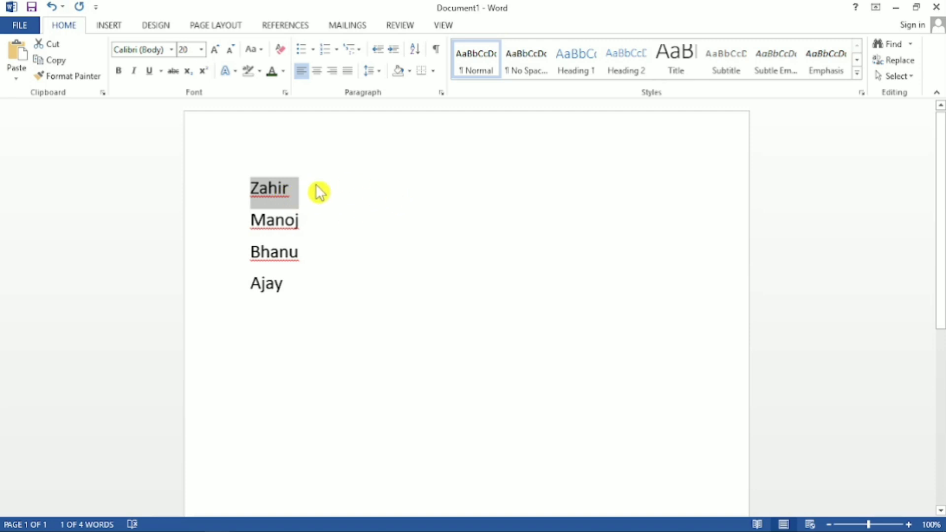
left_click(302, 193)
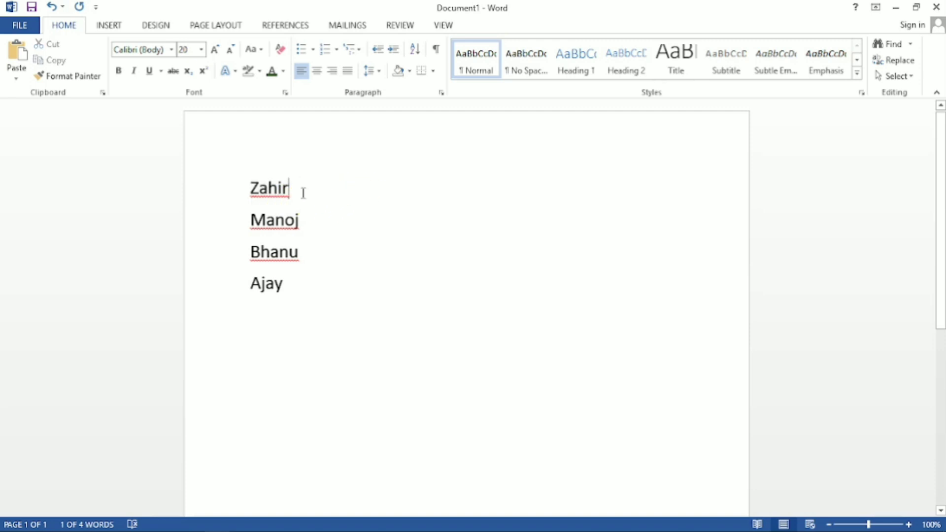
Shade the first line of the name list light orange and the second line dark green.
double_click(290, 191)
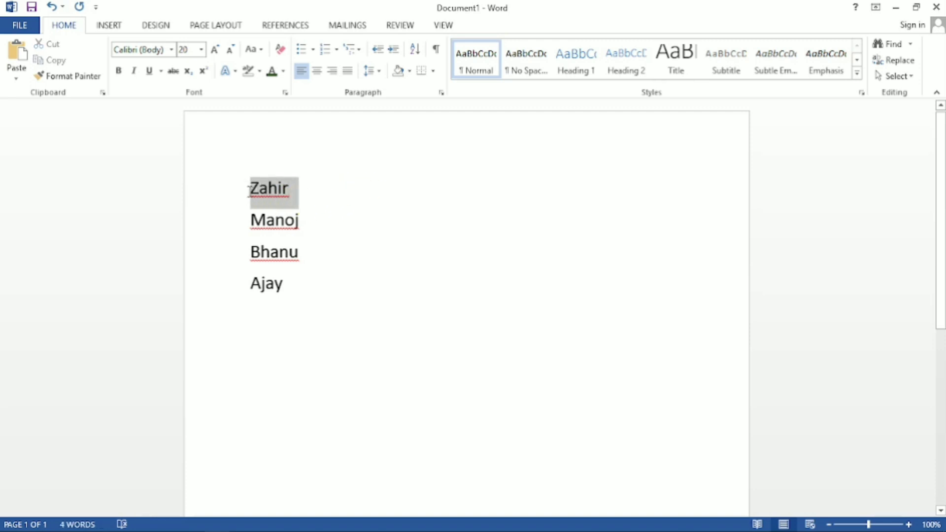
left_click(409, 72)
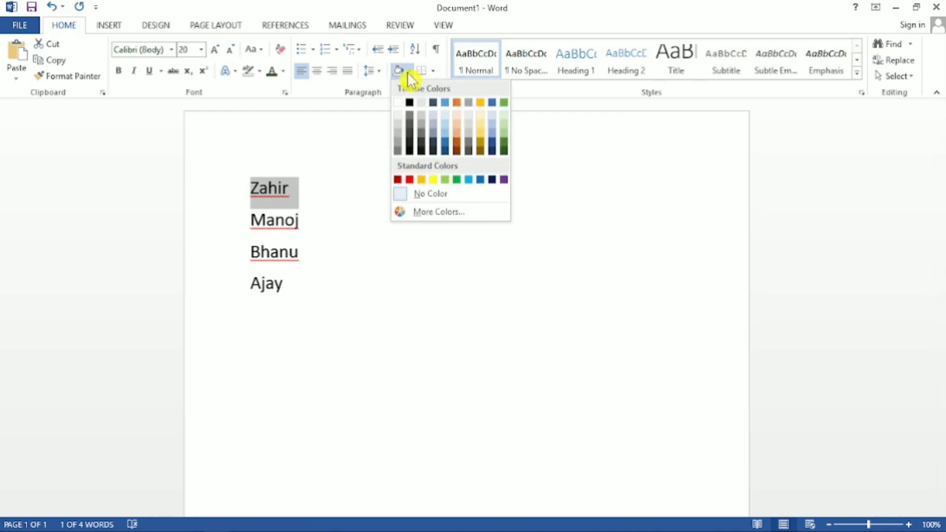
left_click(458, 126)
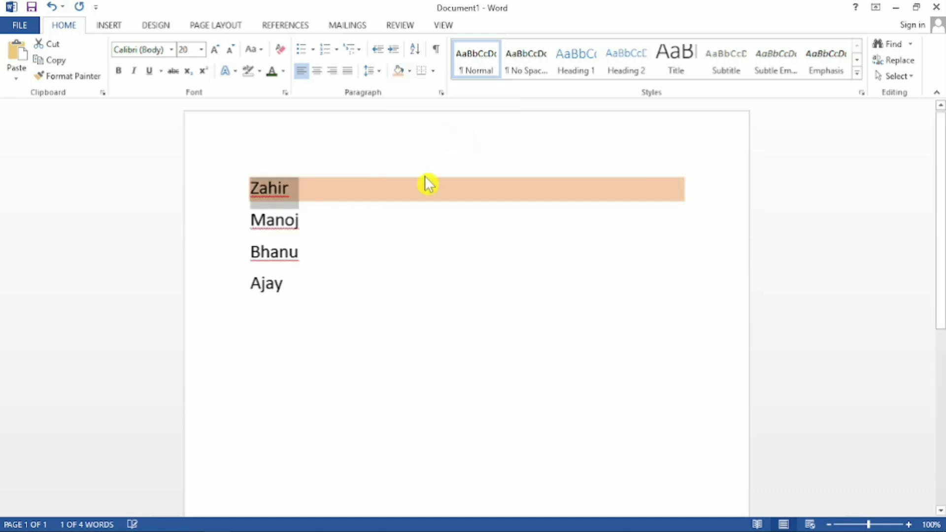
left_click_drag(323, 226, 229, 226)
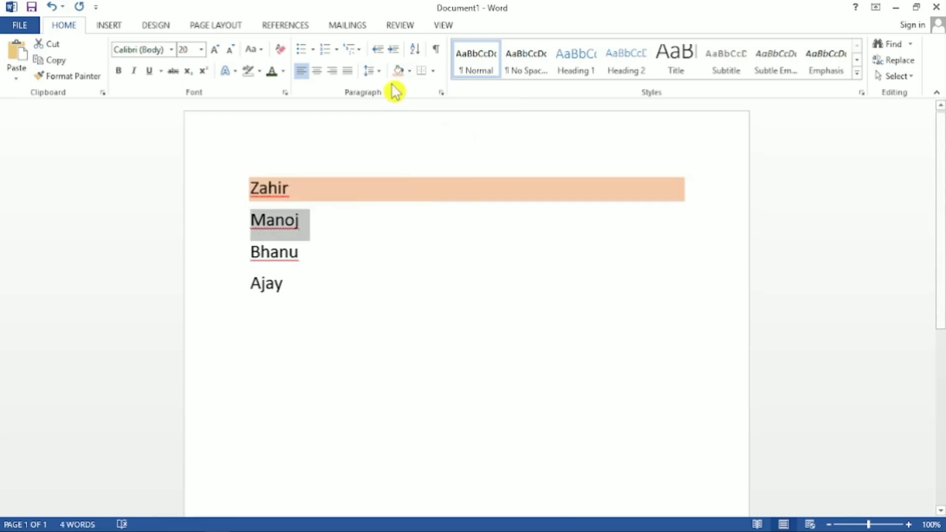
left_click(410, 72)
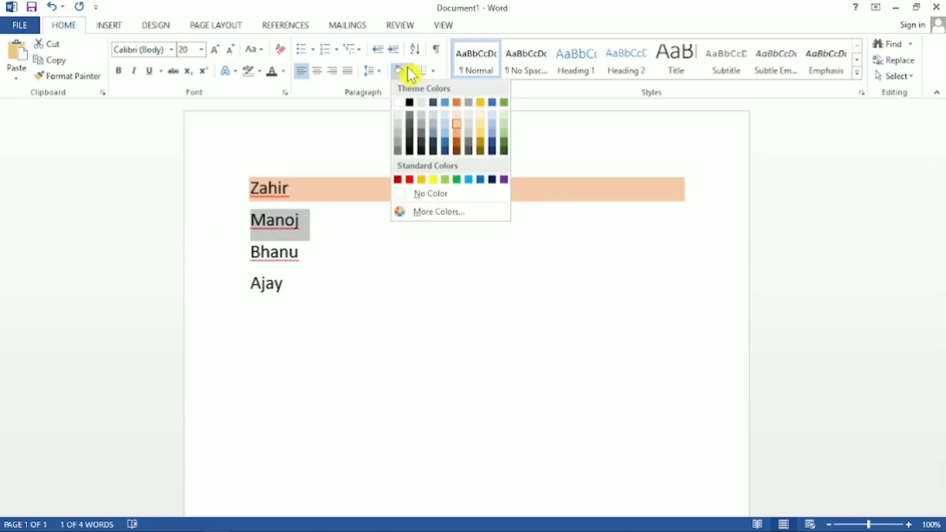
left_click(503, 140)
Shade the third line of the name list dark blue-gray and the fourth line dark gold.
left_click(302, 252)
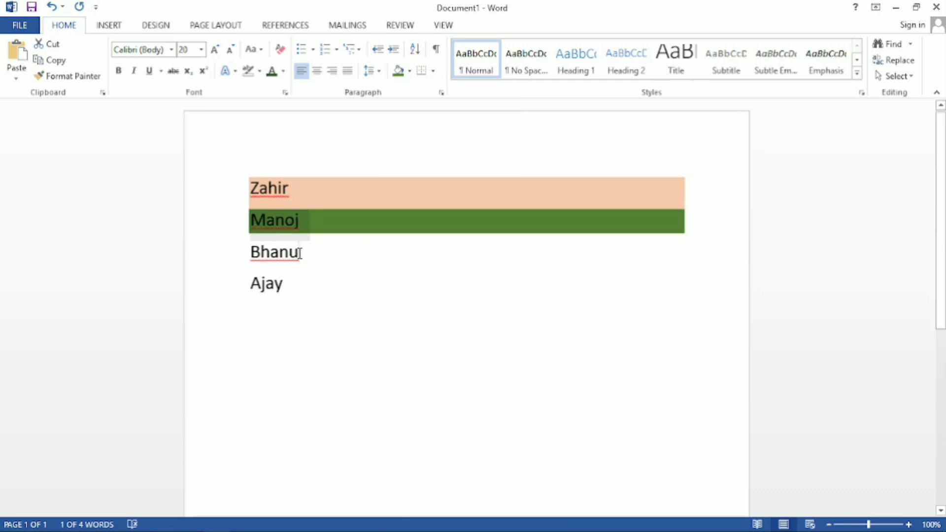
left_click_drag(302, 251, 243, 252)
left_click(410, 72)
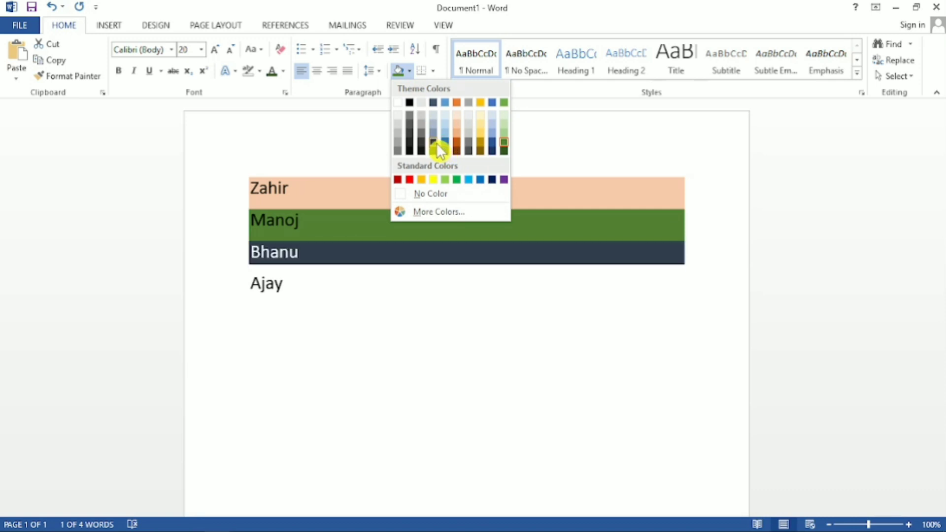
left_click(434, 143)
left_click_drag(301, 283, 250, 288)
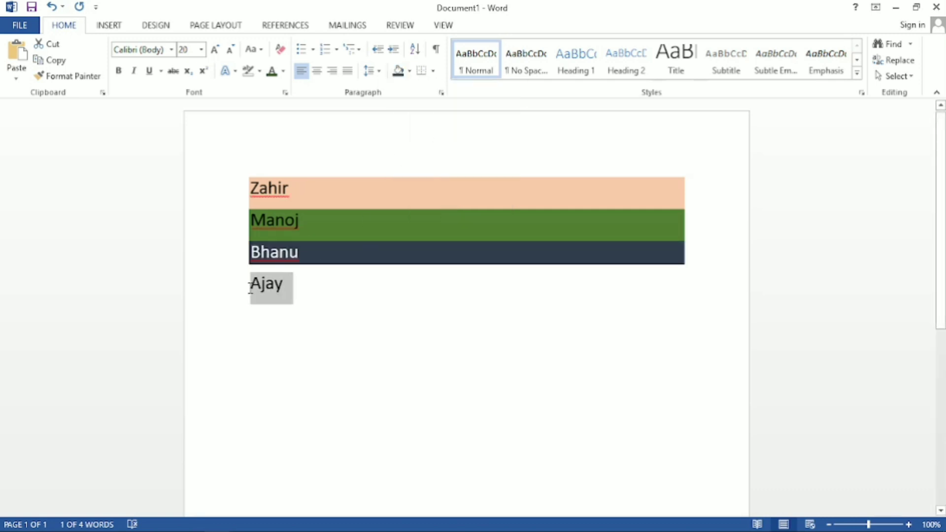
left_click(410, 72)
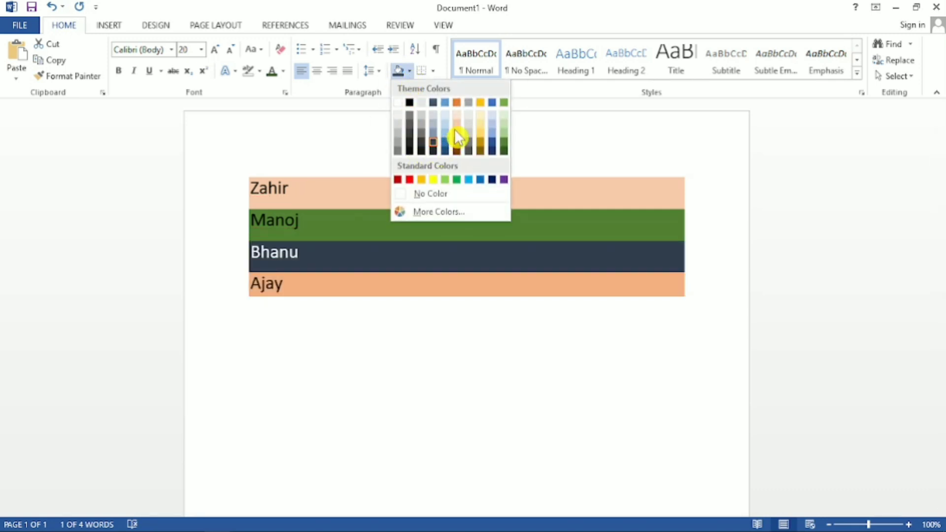
left_click(479, 149)
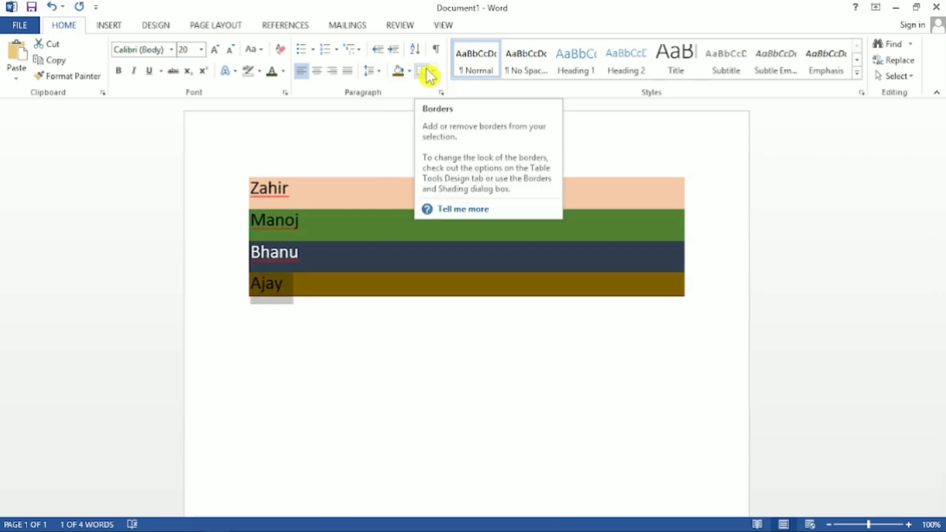
Undo the paragraph shading on all four lines of the name list.
key("ctrl+z")
key("ctrl+z")
key("ctrl+z")
key("ctrl+z")
key("ctrl+z")
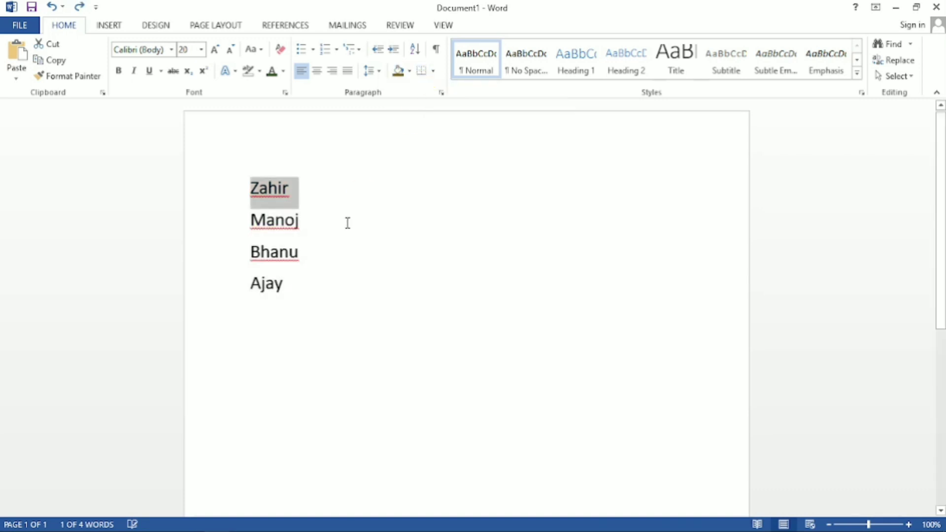
Select only the first line of the name list and apply All Borders to it.
left_click(226, 193)
left_click(308, 192)
left_click(228, 181)
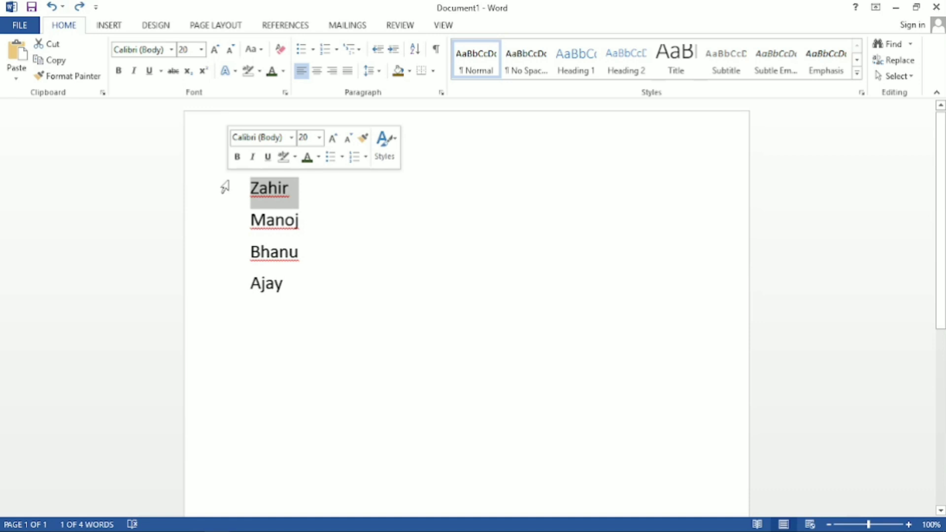
left_click(435, 69)
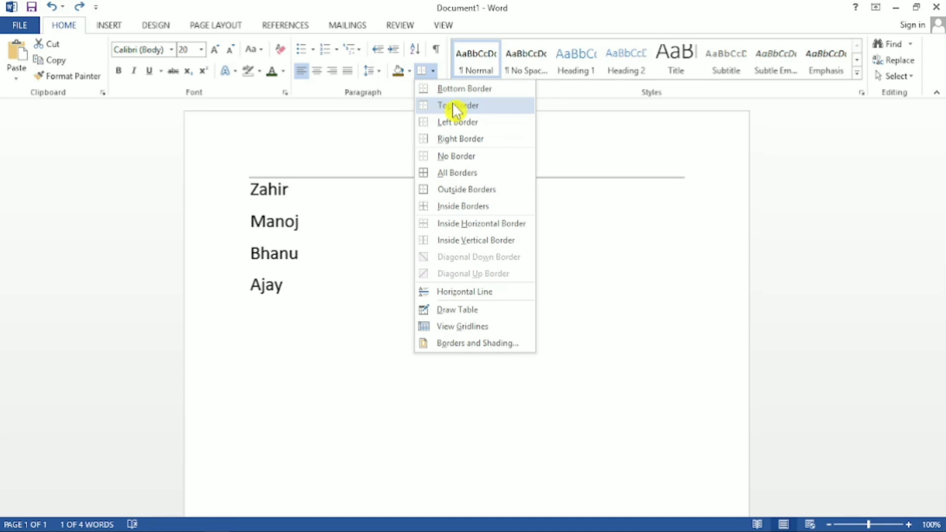
left_click(466, 173)
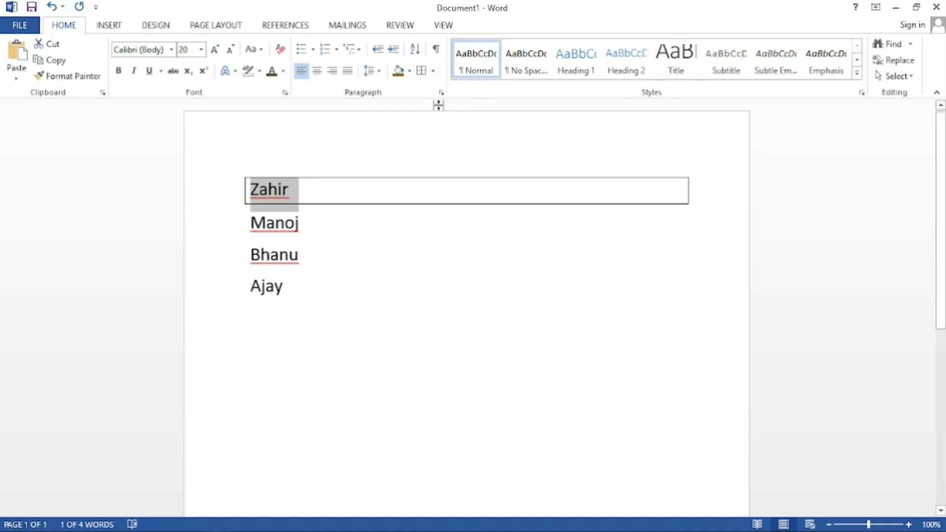
Remove the borders from the first line with No Border and clear the selection.
left_click(435, 71)
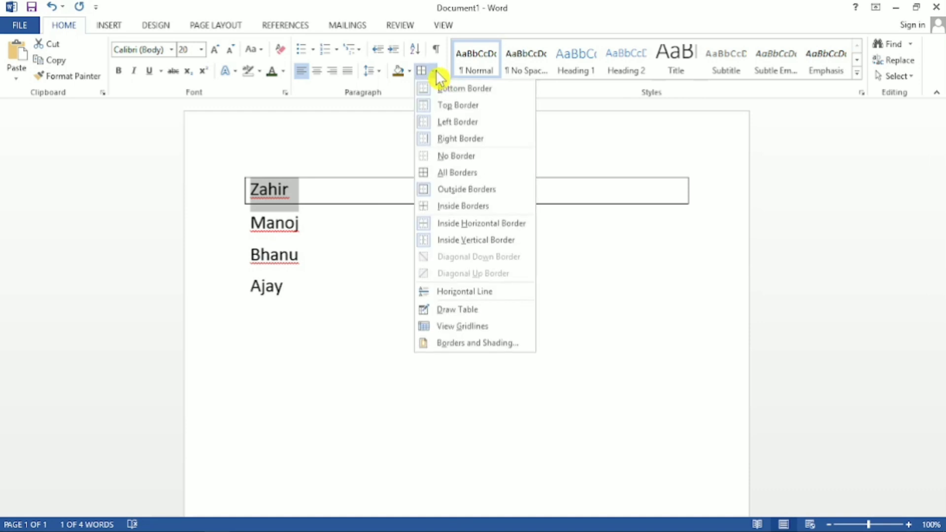
left_click(469, 158)
left_click(416, 213)
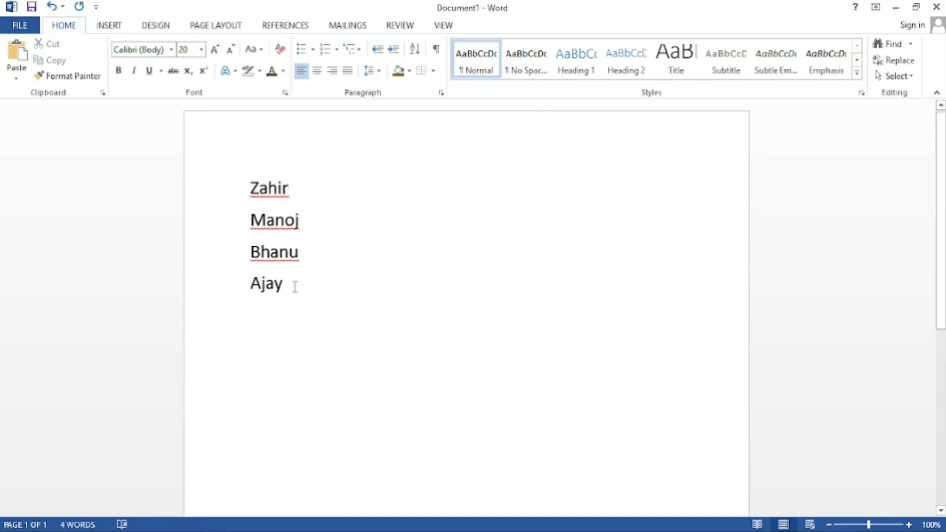
Select all four lines of the name list and apply All Borders to them.
left_click_drag(295, 287, 241, 188)
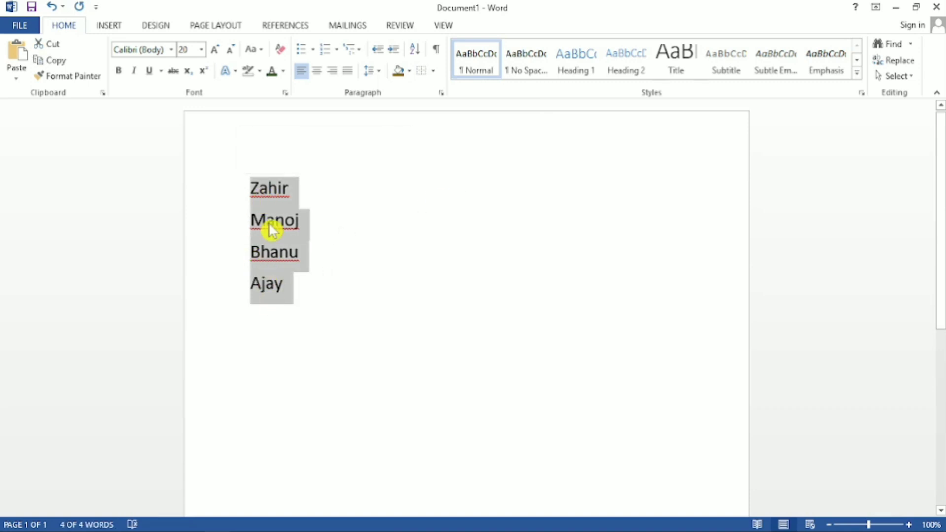
left_click(433, 70)
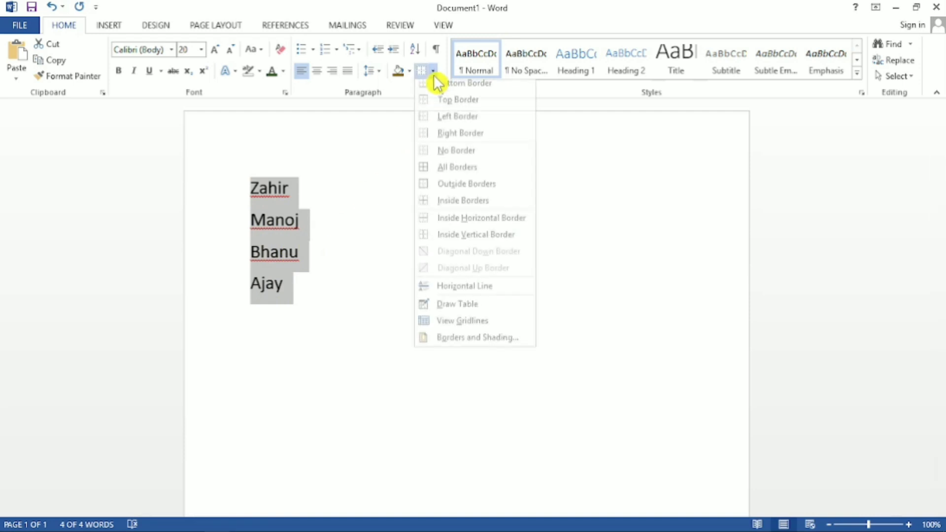
left_click(450, 177)
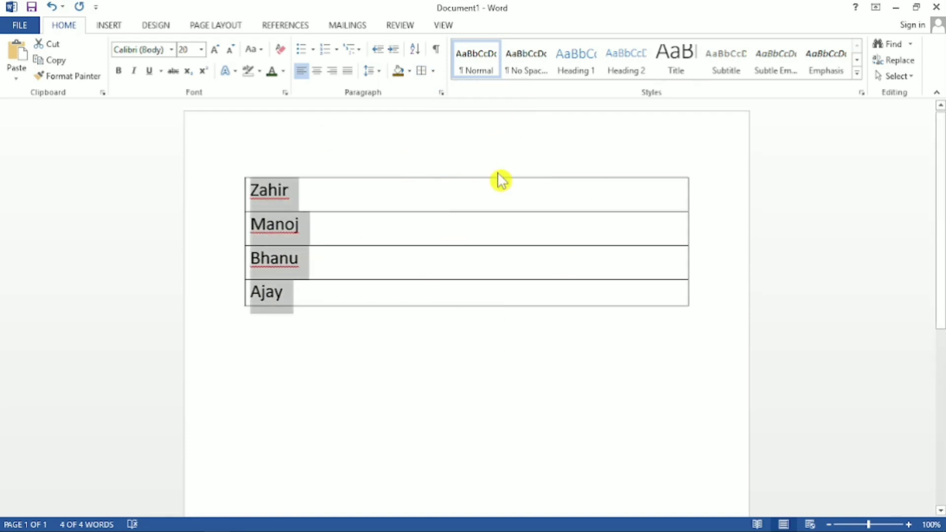
Reselect the four bordered lines and remove their borders with No Border.
left_click_drag(309, 289, 255, 181)
left_click(433, 70)
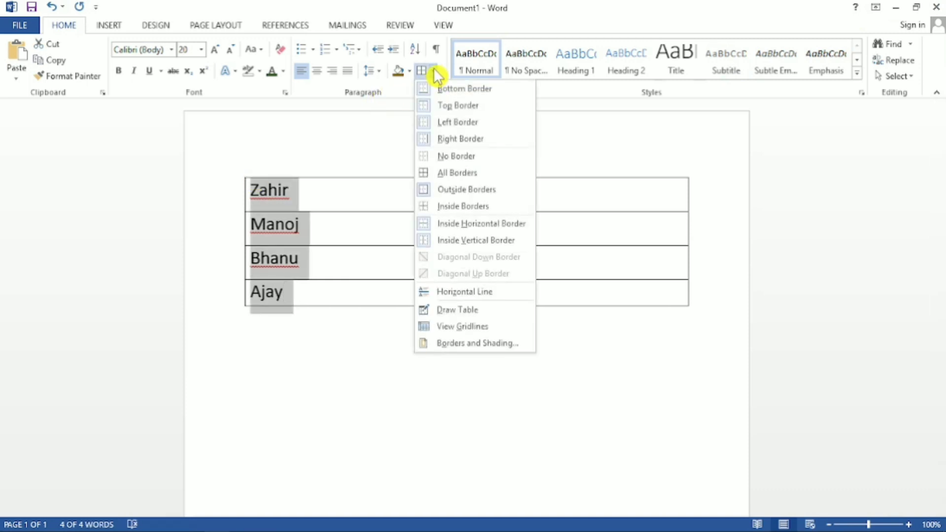
left_click(453, 157)
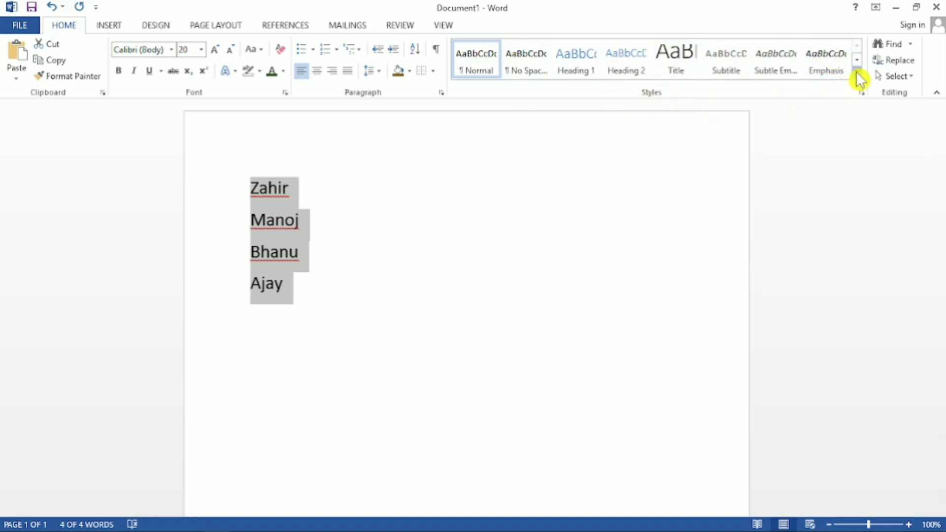
Apply the Intense Quote style to the four-name list and undo it.
left_click(857, 73)
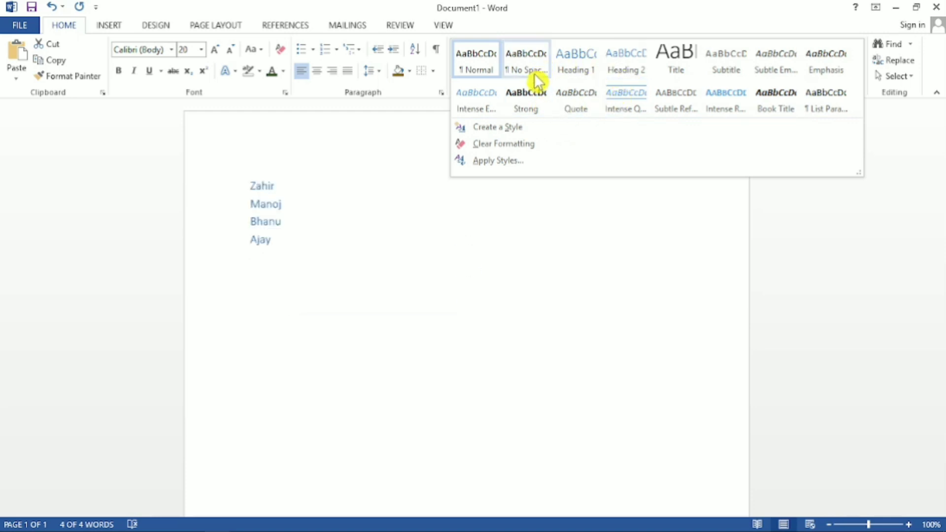
left_click(640, 112)
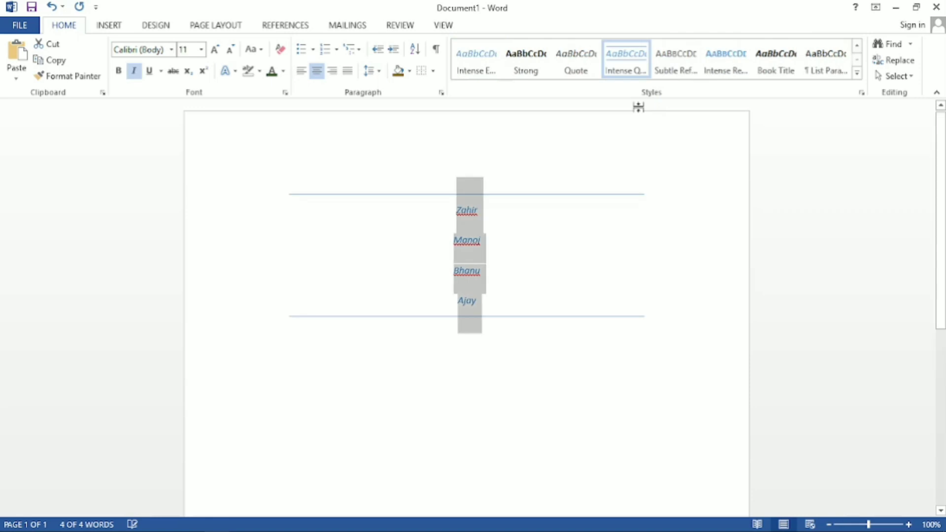
left_click(519, 299)
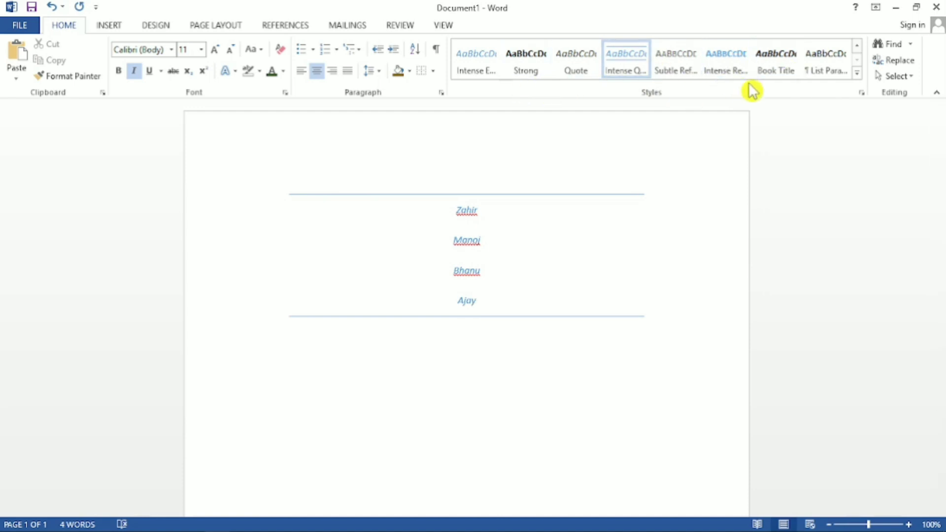
key("ctrl+z")
left_click(694, 254)
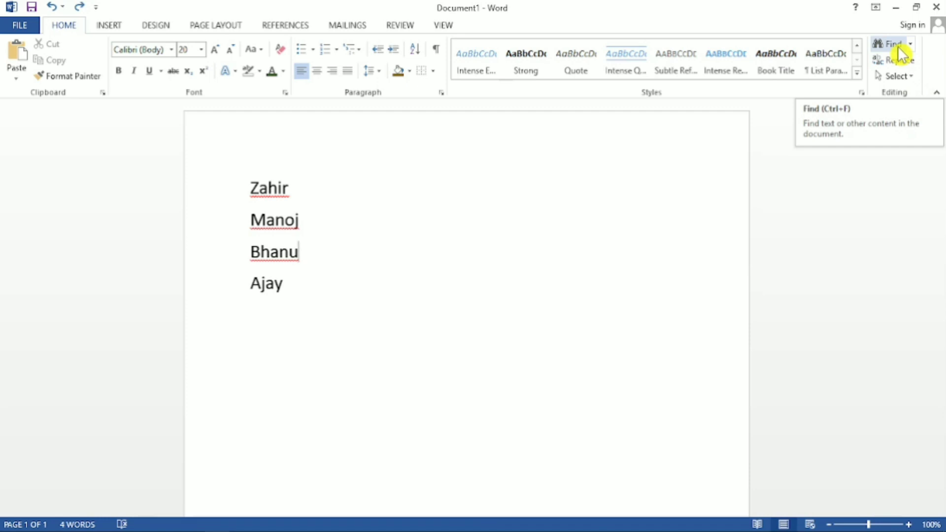
Delete the whole name list and generate sample paragraphs with =rand().
key("ctrl+a")
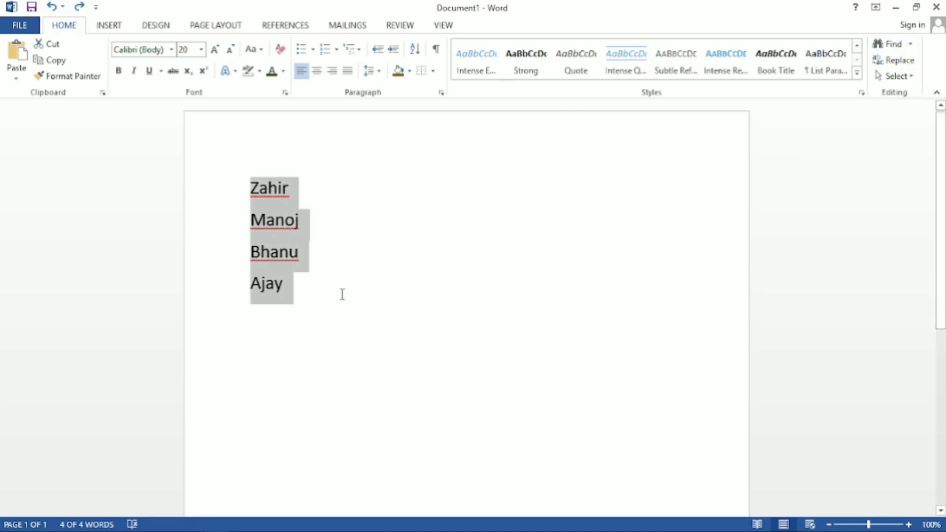
key("Delete")
type("=ra")
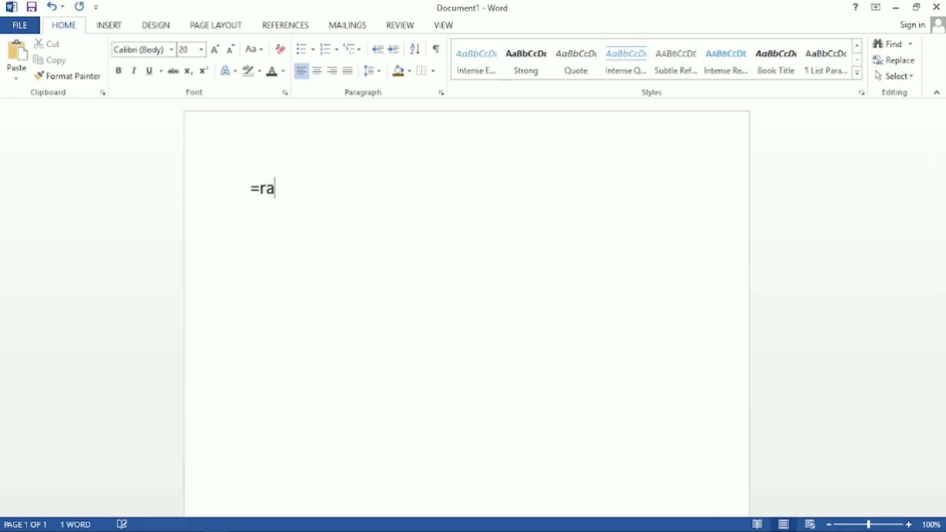
type("nd()")
key("Return")
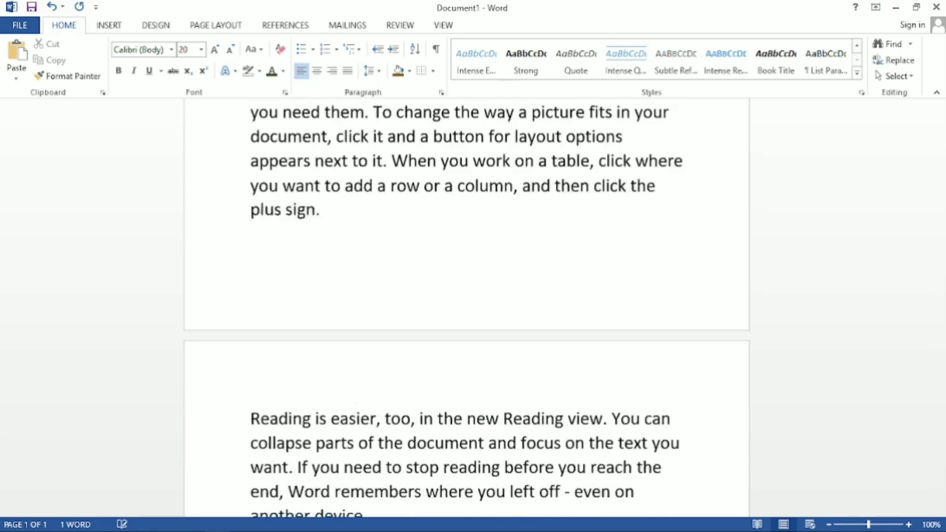
type("\\")
scroll(369, 275, "up", 8)
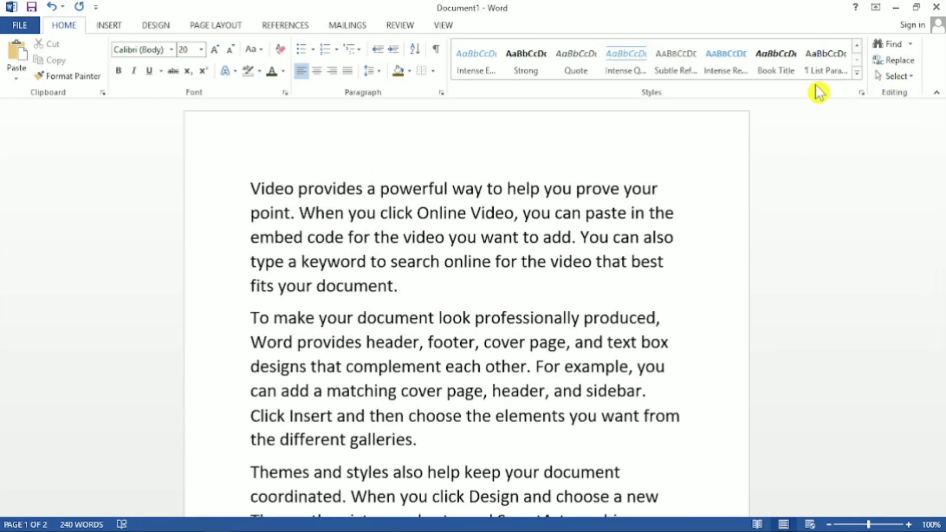
Find the word "online" in the sample text, look through the highlighted matches and close the search.
left_click(893, 48)
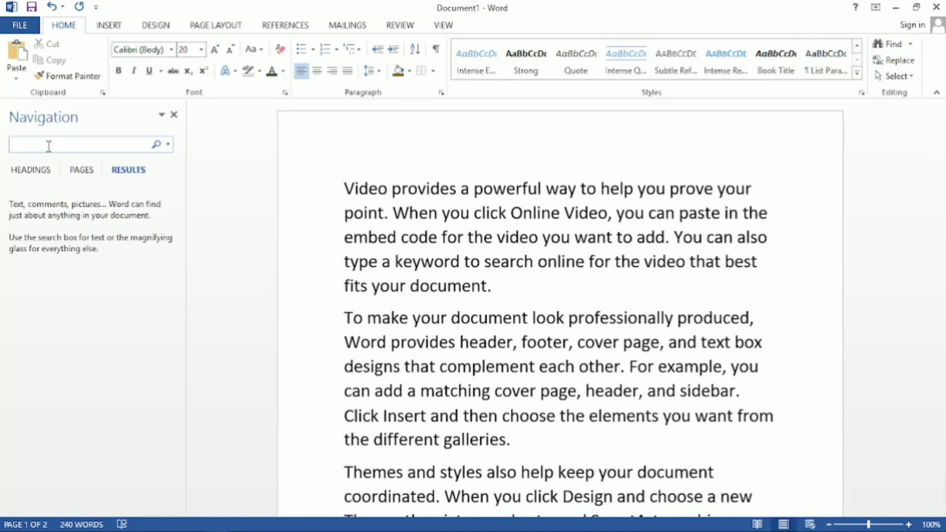
type("online")
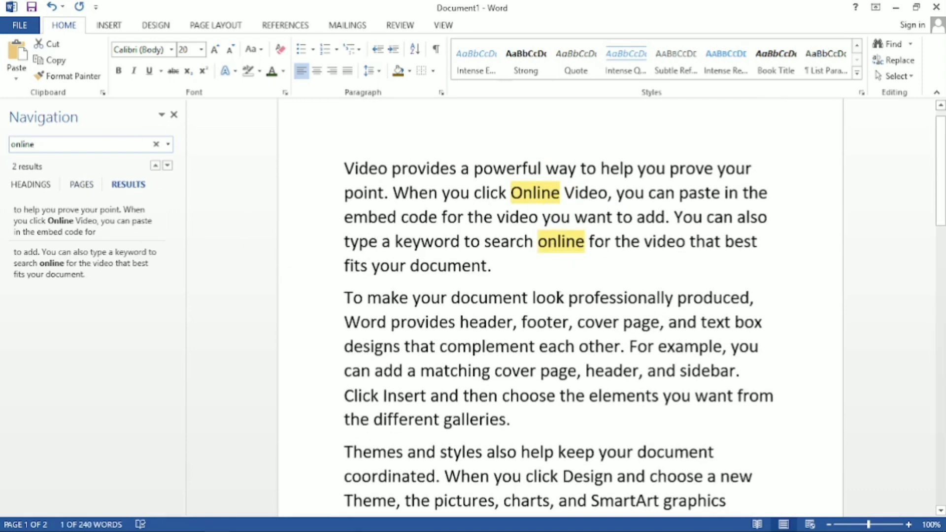
scroll(561, 298, "down", 3)
scroll(569, 335, "up", 4)
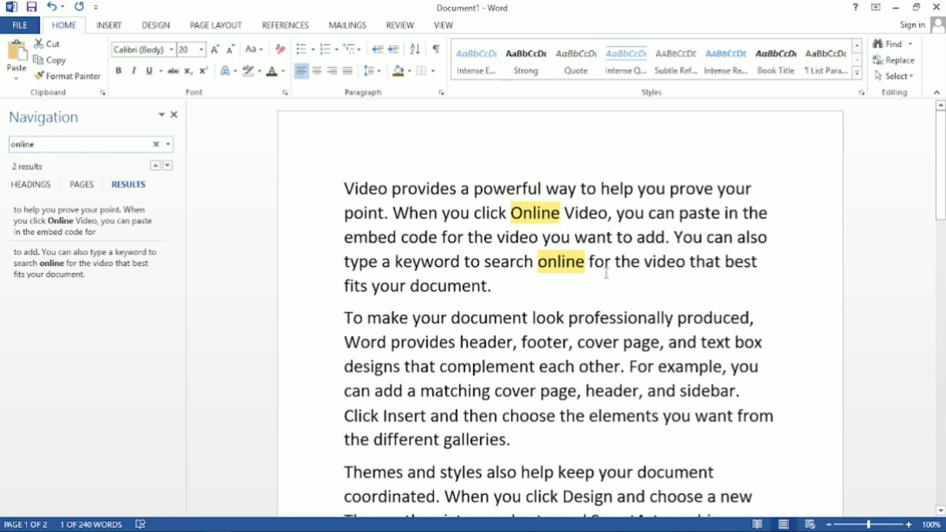
scroll(605, 276, "down", 3)
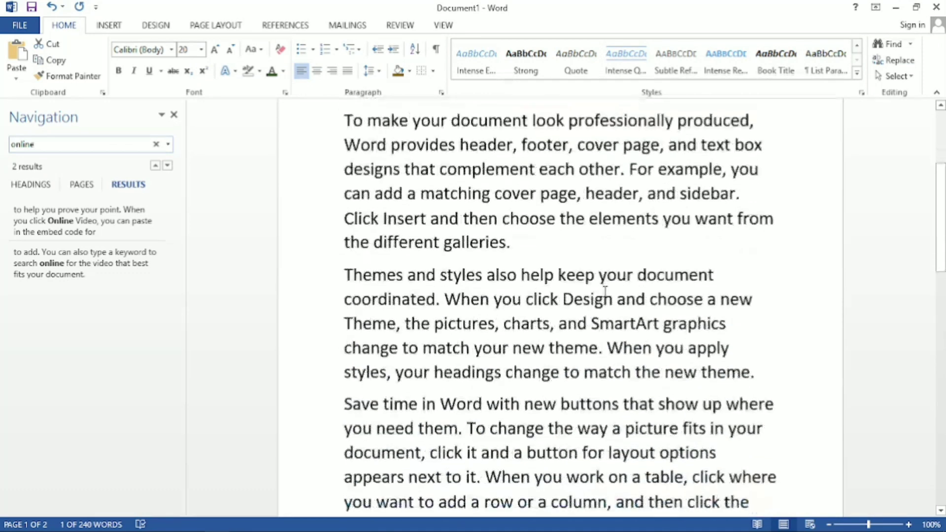
scroll(604, 288, "up", 3)
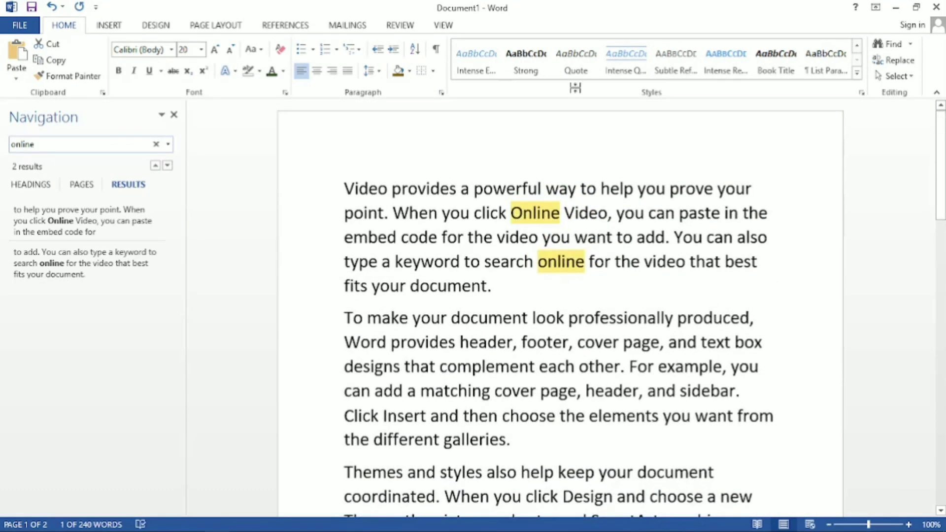
left_click(173, 115)
scroll(178, 120, "down", 10)
scroll(438, 281, "up", 10)
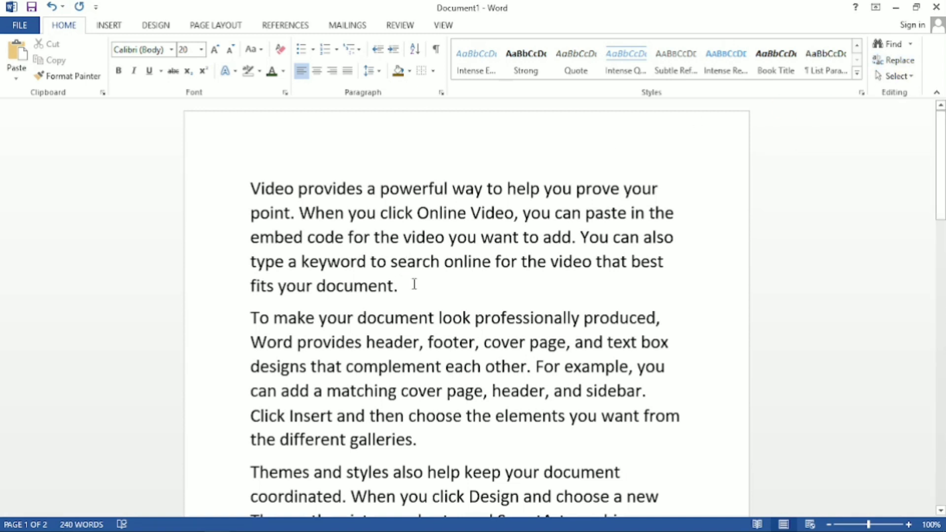
Highlight the two occurrences of "online" in the first paragraph one after the other and clear the selection.
double_click(455, 216)
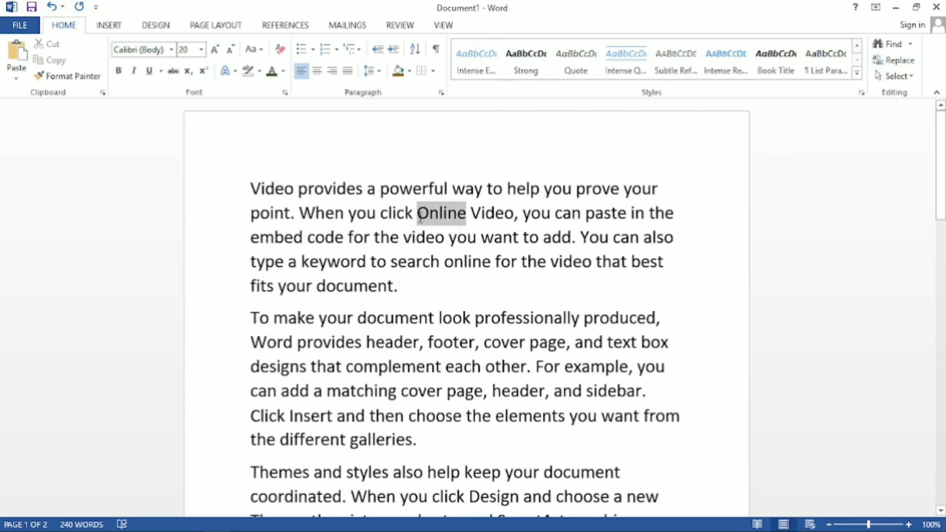
left_click(491, 269)
left_click_drag(490, 269, 445, 267)
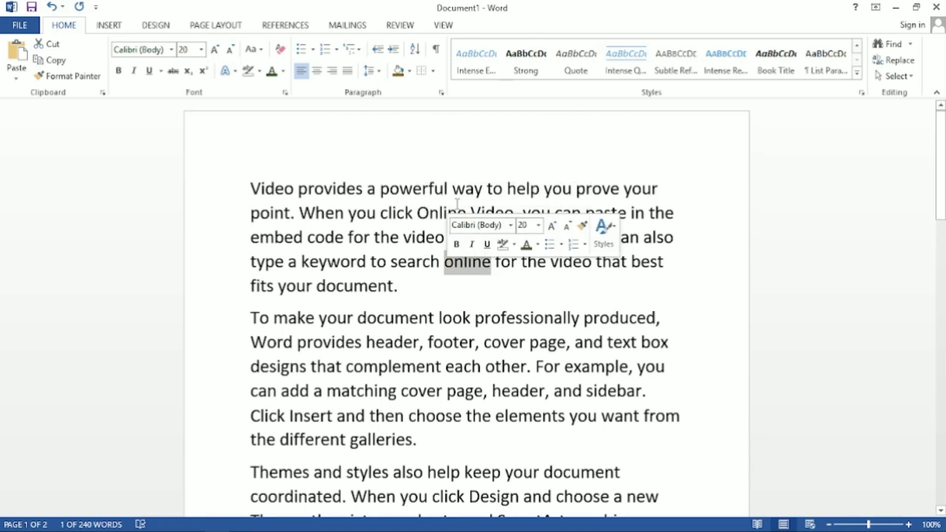
left_click(469, 212)
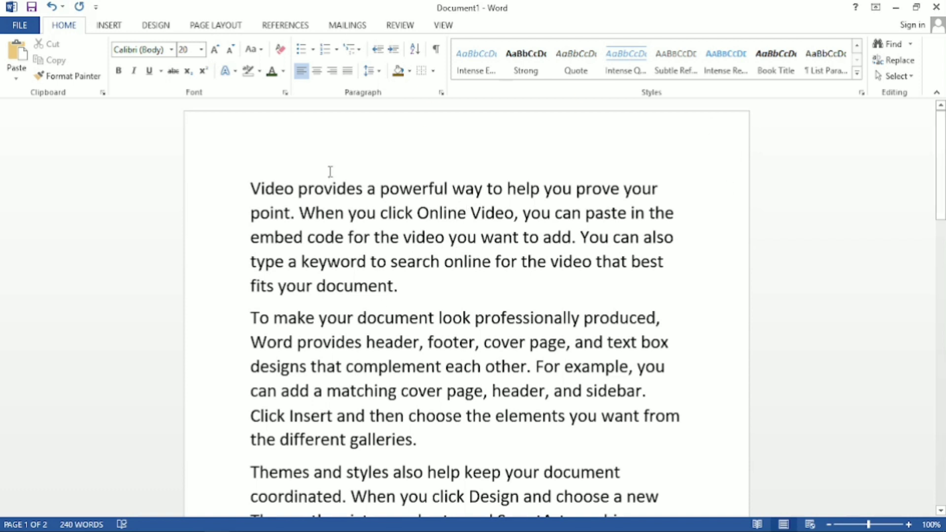
Replace all occurrences of "online" with "offline" in the document and close the Find and Replace dialog.
left_click(892, 60)
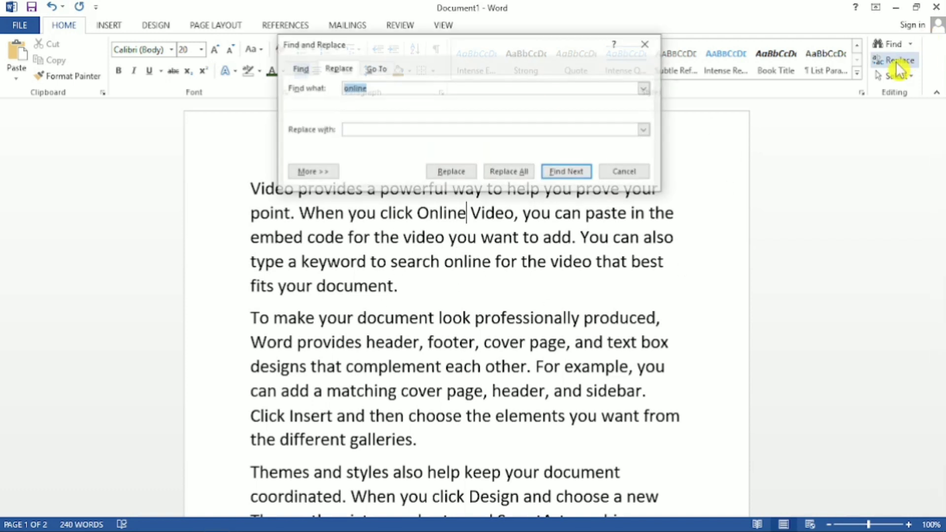
left_click_drag(526, 49, 698, 290)
key("BackSpace")
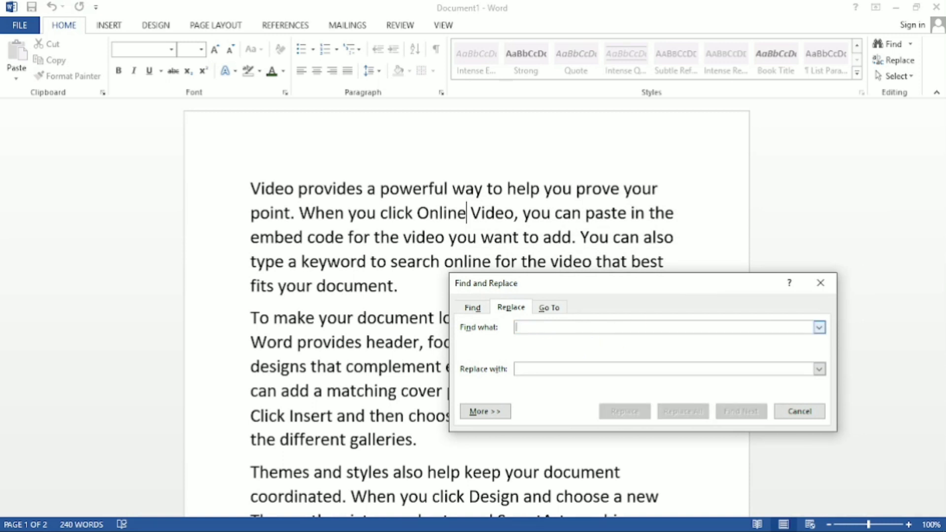
type("online")
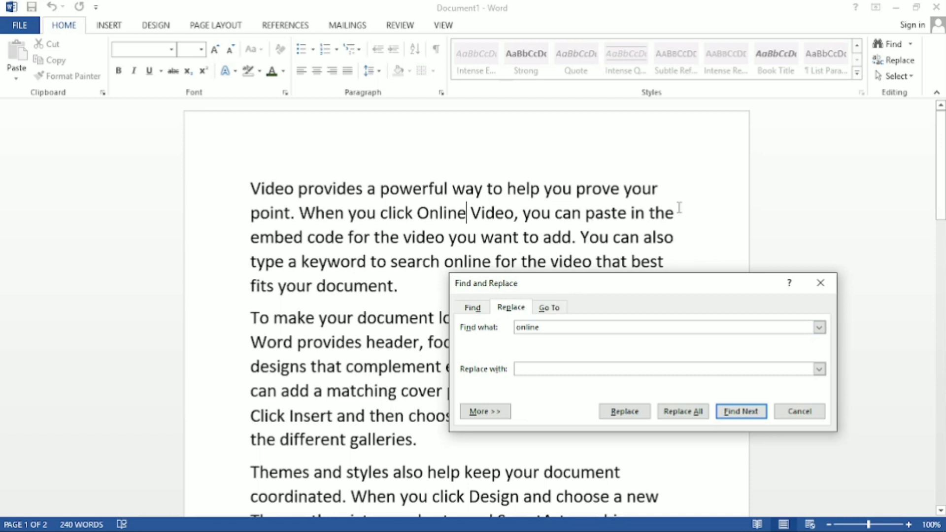
left_click(542, 369)
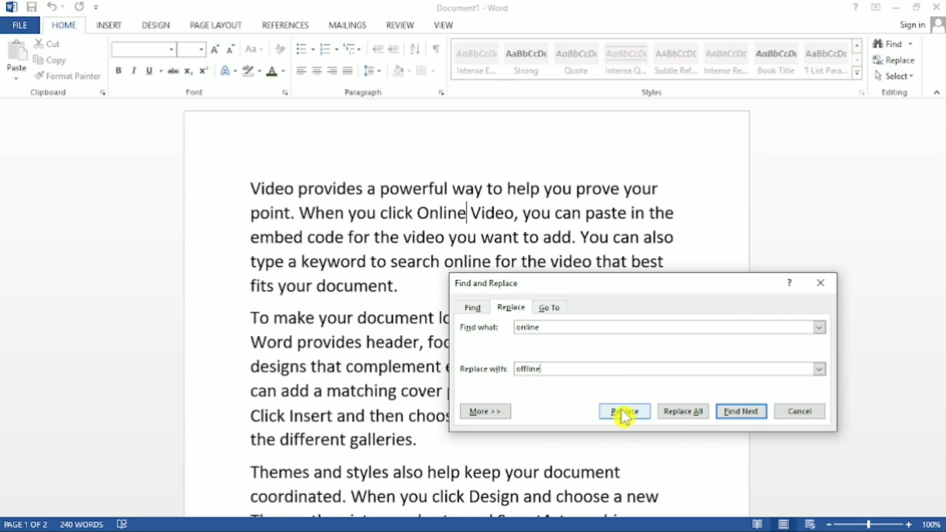
left_click(682, 412)
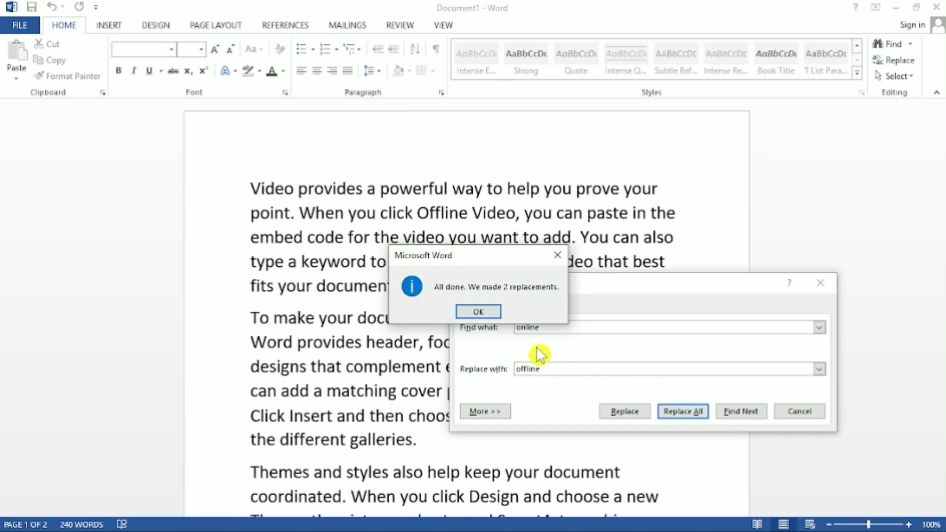
left_click(477, 312)
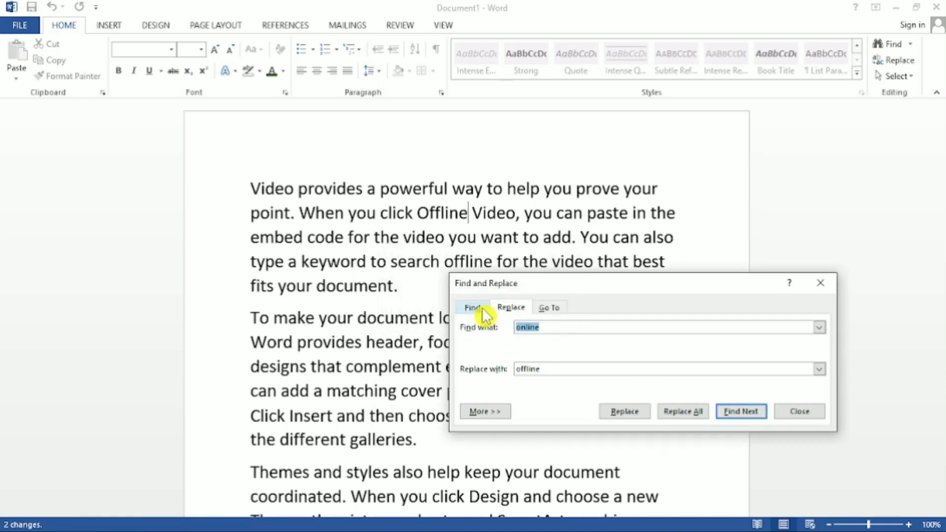
left_click(821, 283)
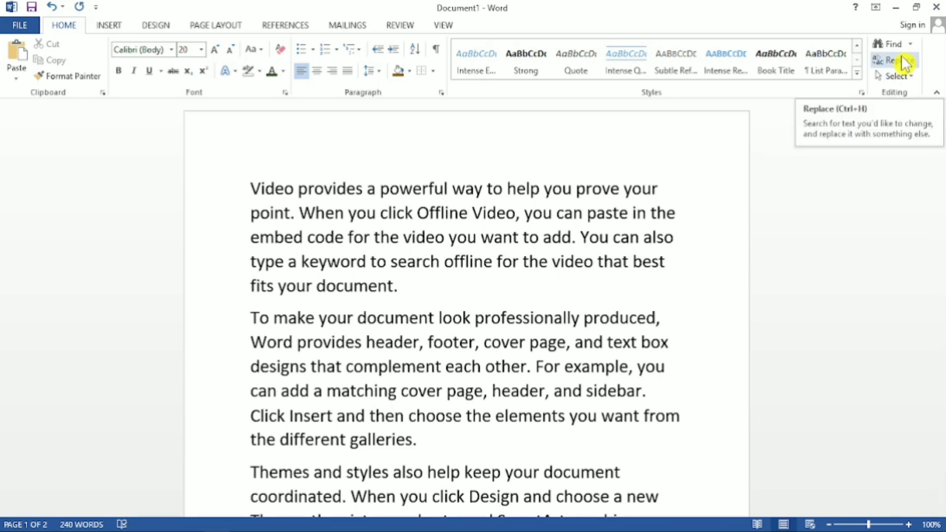
Select the entire document with Select All and clear the selection, leaving the Replace dialog unused.
left_click(608, 391)
left_click(893, 76)
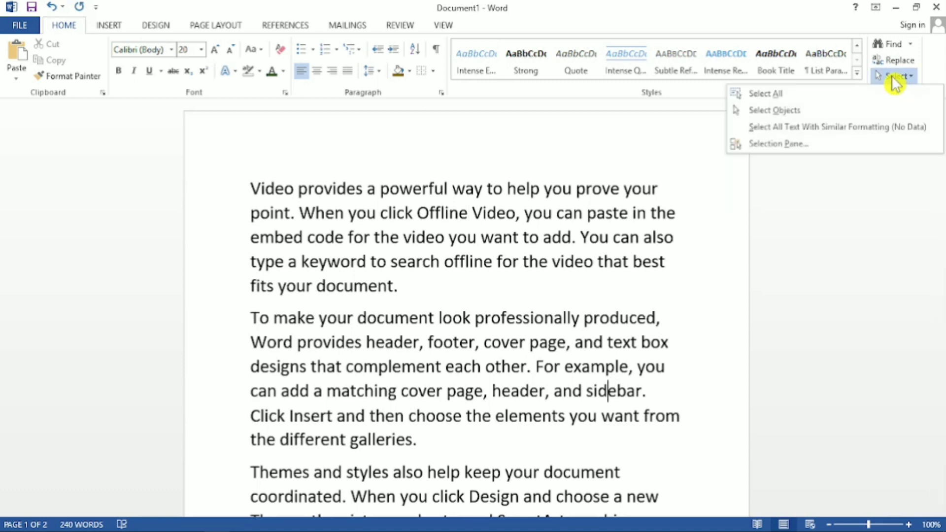
left_click(799, 99)
left_click(575, 290)
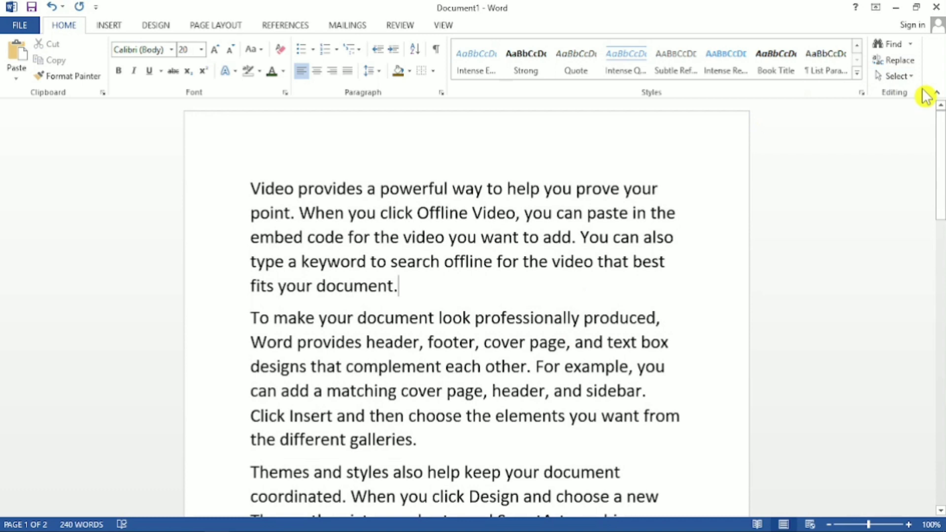
left_click(894, 60)
left_click(819, 291)
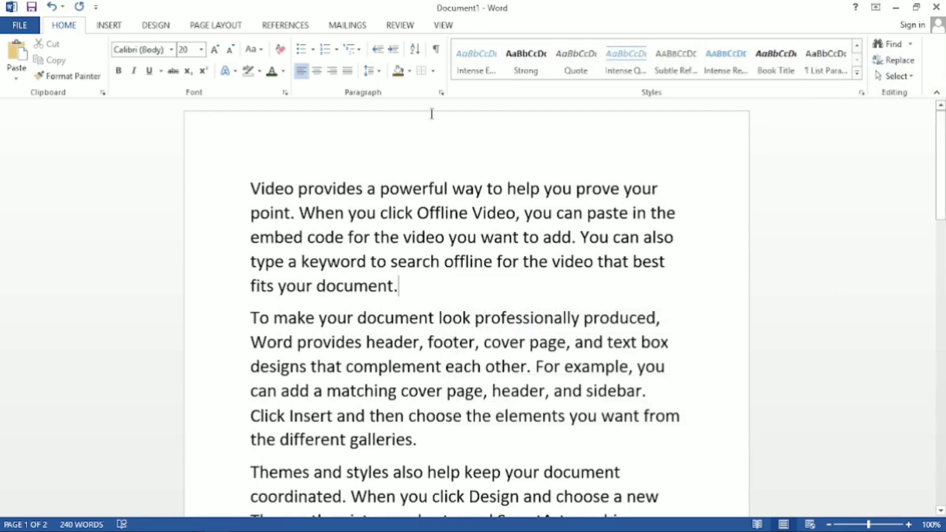
Select the text from the start of the first paragraph into the fourth and clear the selection.
left_click_drag(251, 187, 501, 406)
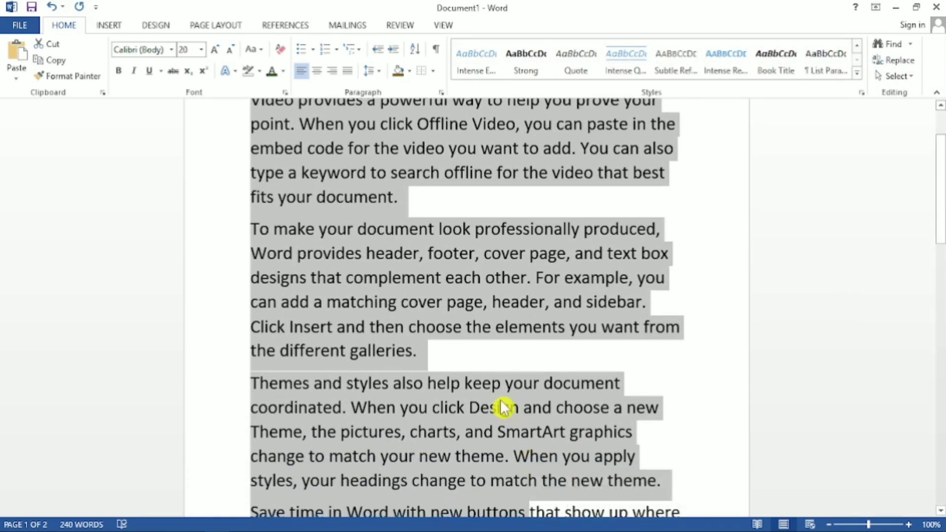
left_click(496, 405)
left_click(425, 328)
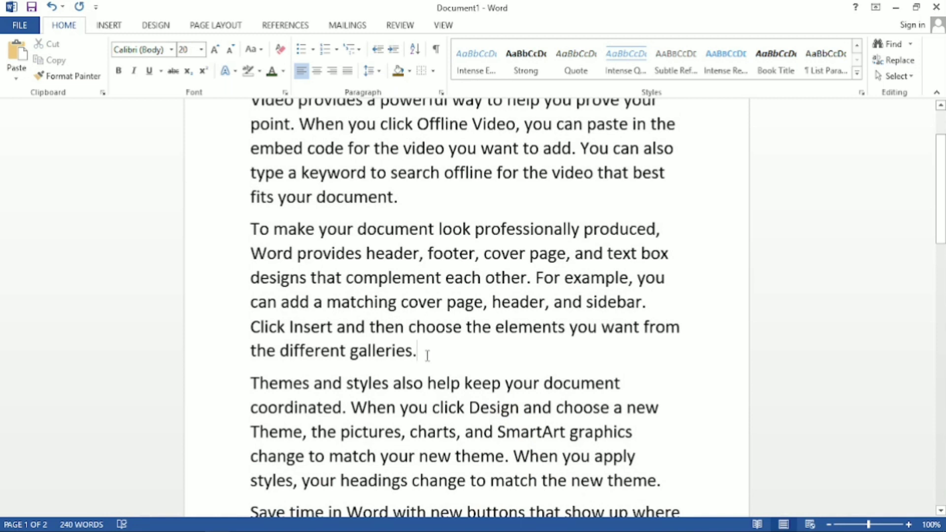
Extend a selection upward from the end of the second paragraph over the first two paragraphs and clear it.
left_click(428, 355)
key("shift+Up")
key("shift+Up")
key("shift+Up")
key("shift+Up")
key("shift+Up")
key("shift+Up")
key("shift+Up")
key("shift+Up")
key("shift+Up")
key("shift+Up")
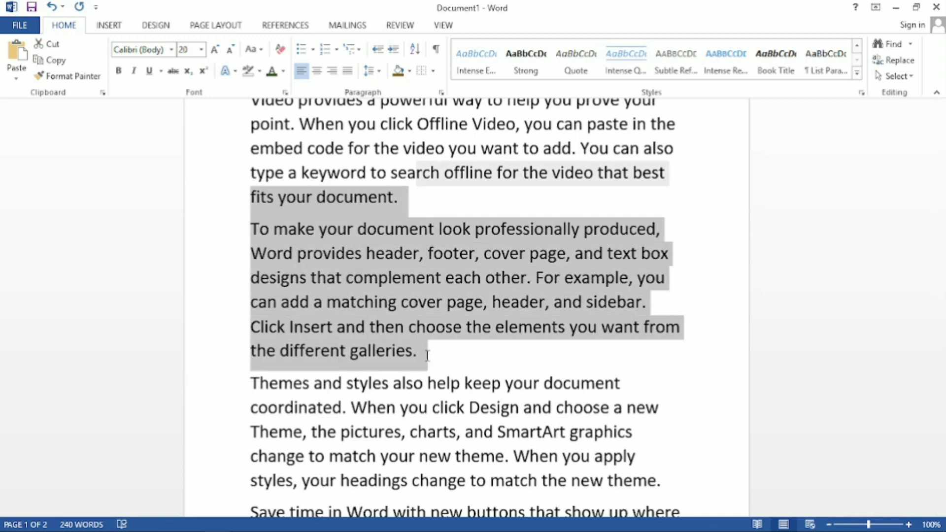
key("shift+Home")
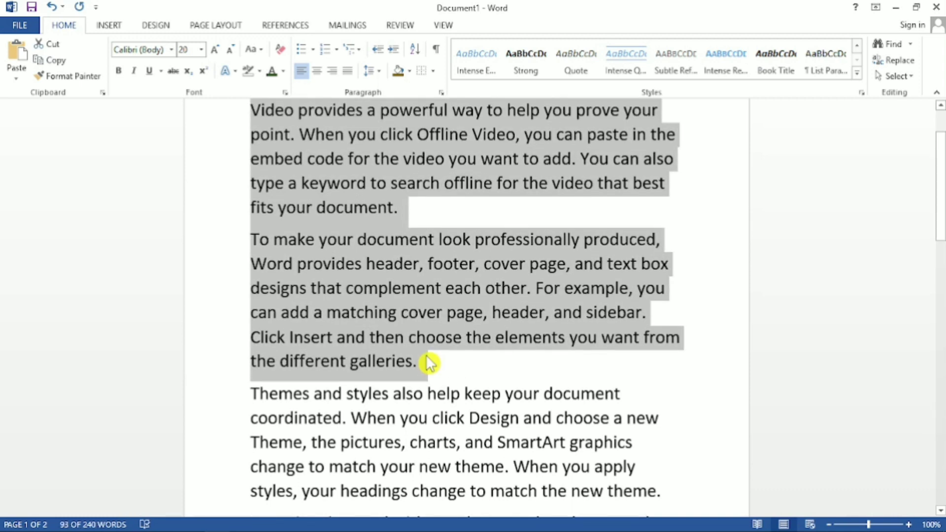
left_click(438, 377)
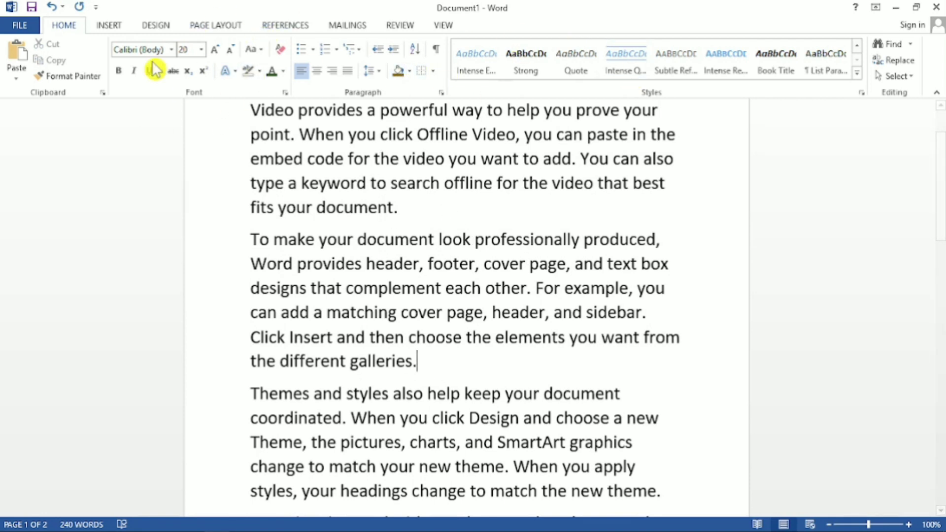
Bring up the commands for inserting content into the document.
left_click(116, 26)
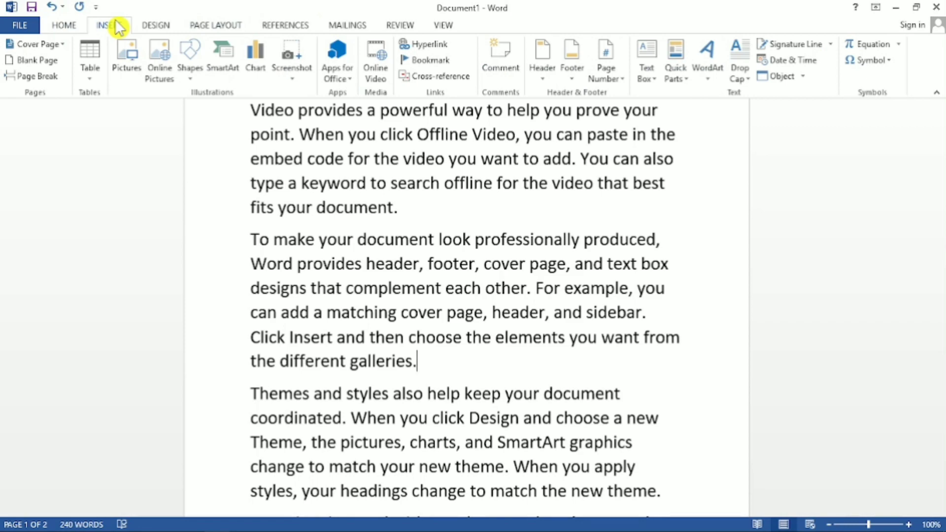